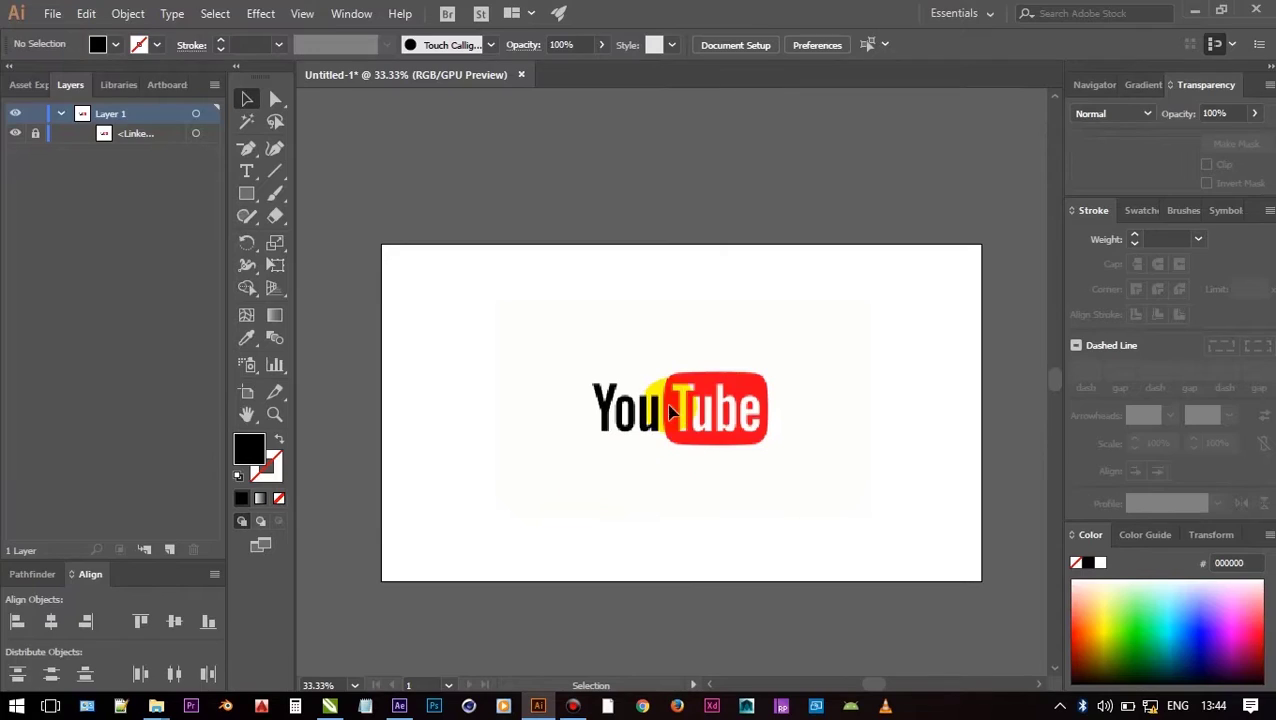
Draw a rectangle over the red part of the YouTube logo, with a black stroke and no fill.
{"action": "left_click", "coordinate": [695, 487]}
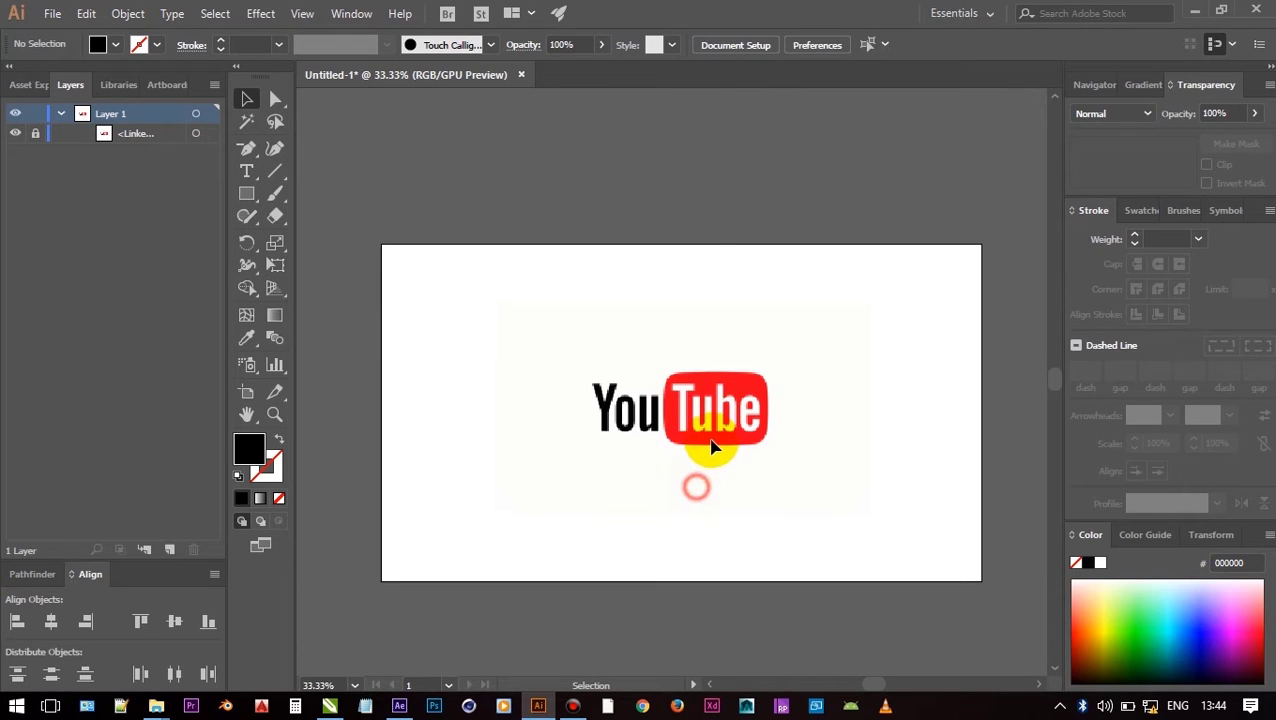
{"action": "scroll", "coordinate": [711, 447], "scroll_direction": "up", "scroll_amount": 2}
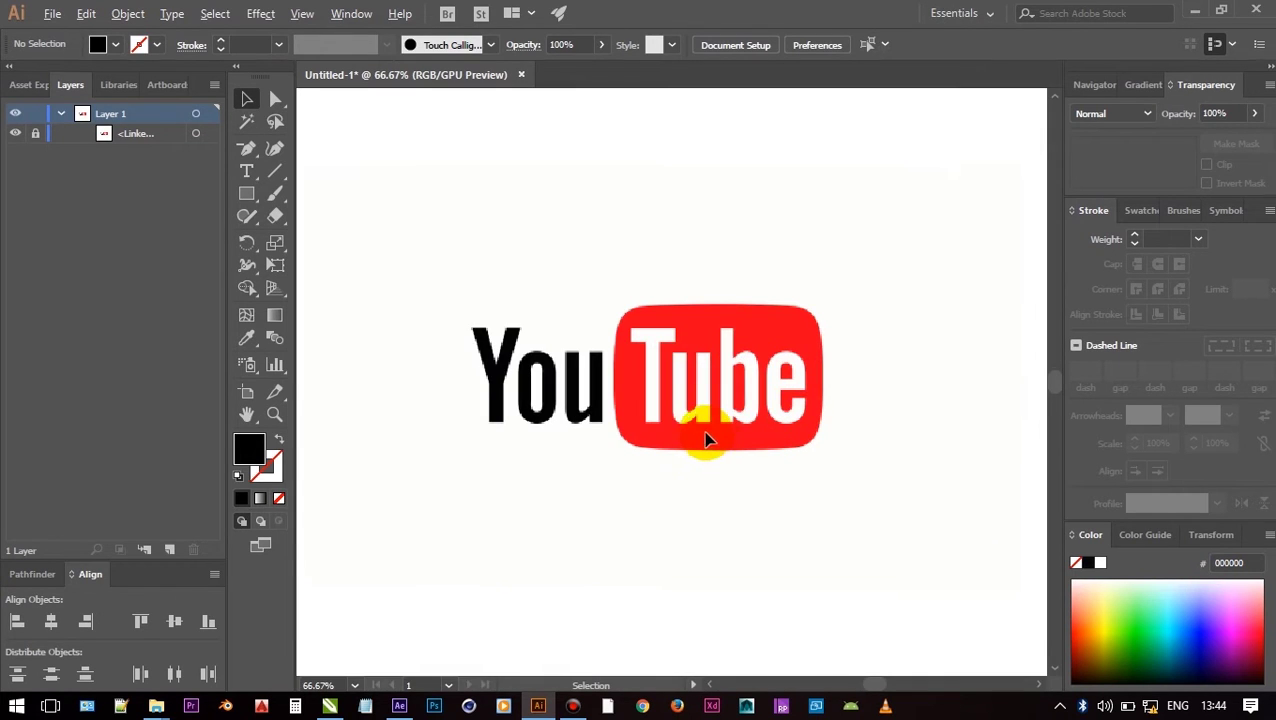
{"action": "scroll", "coordinate": [697, 374], "scroll_direction": "up", "scroll_amount": 2}
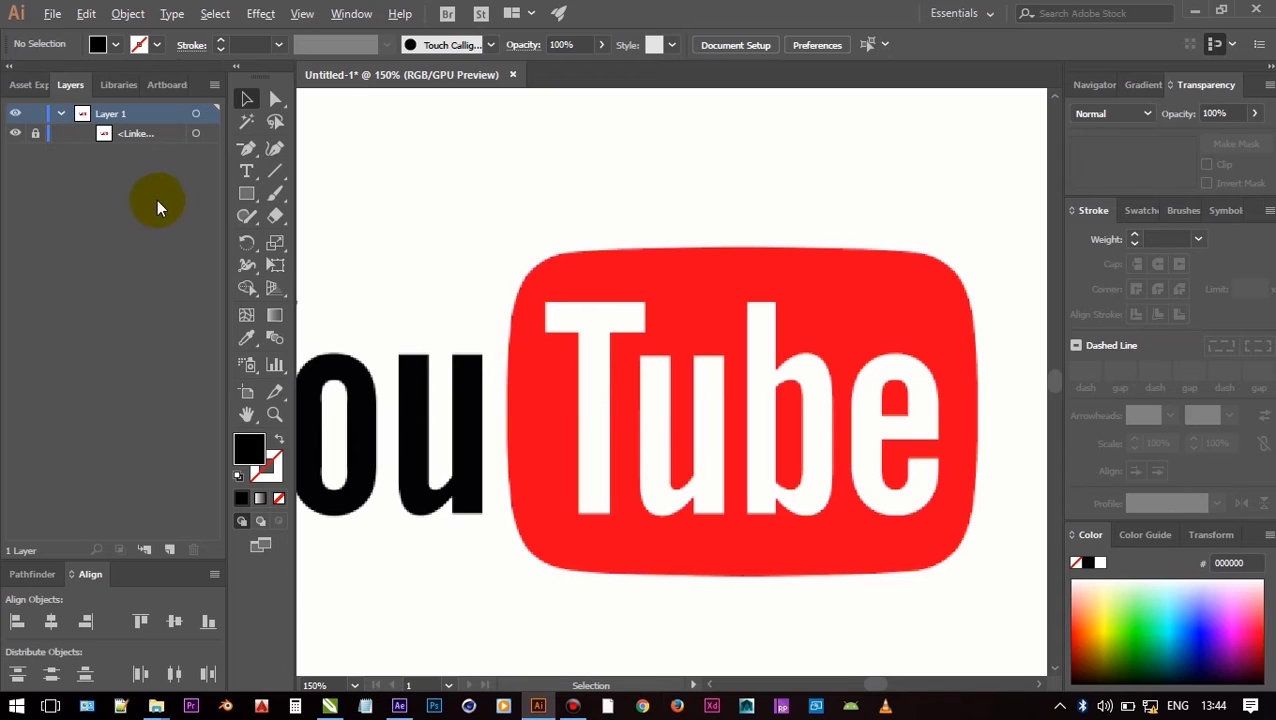
{"action": "left_click", "coordinate": [246, 193]}
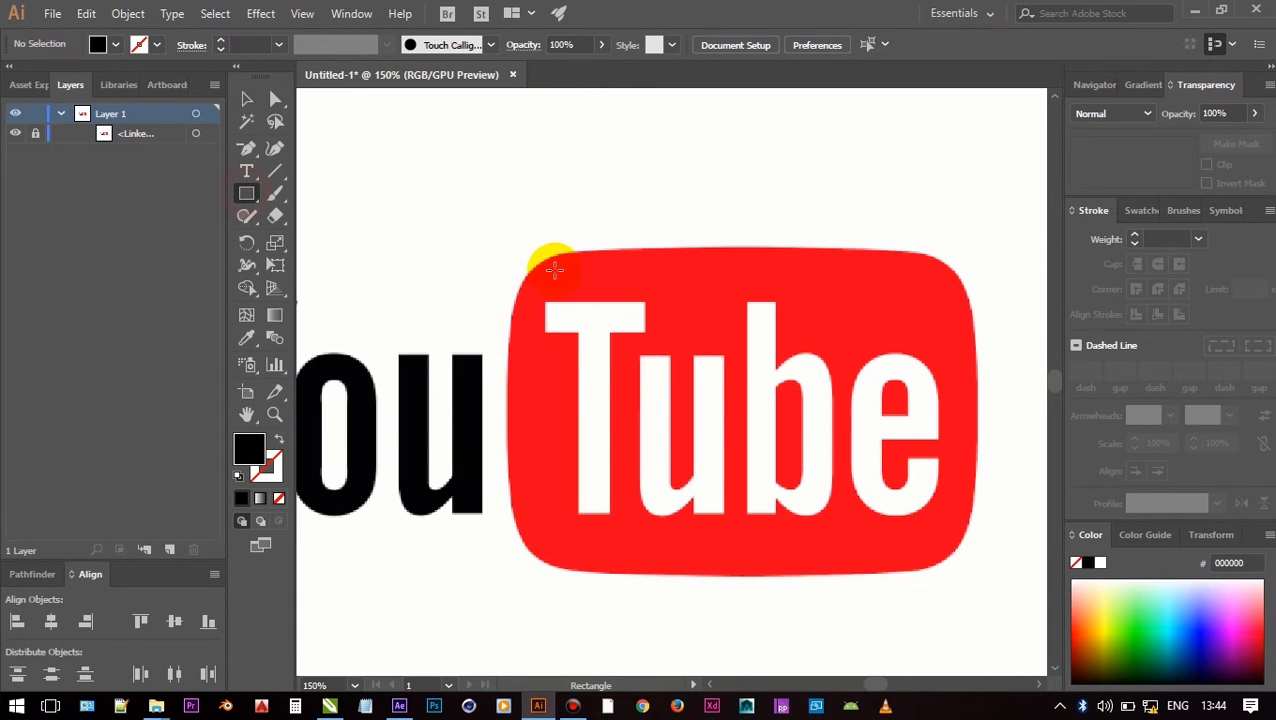
{"action": "left_click_drag", "start_coordinate": [507, 253], "coordinate": [975, 573]}
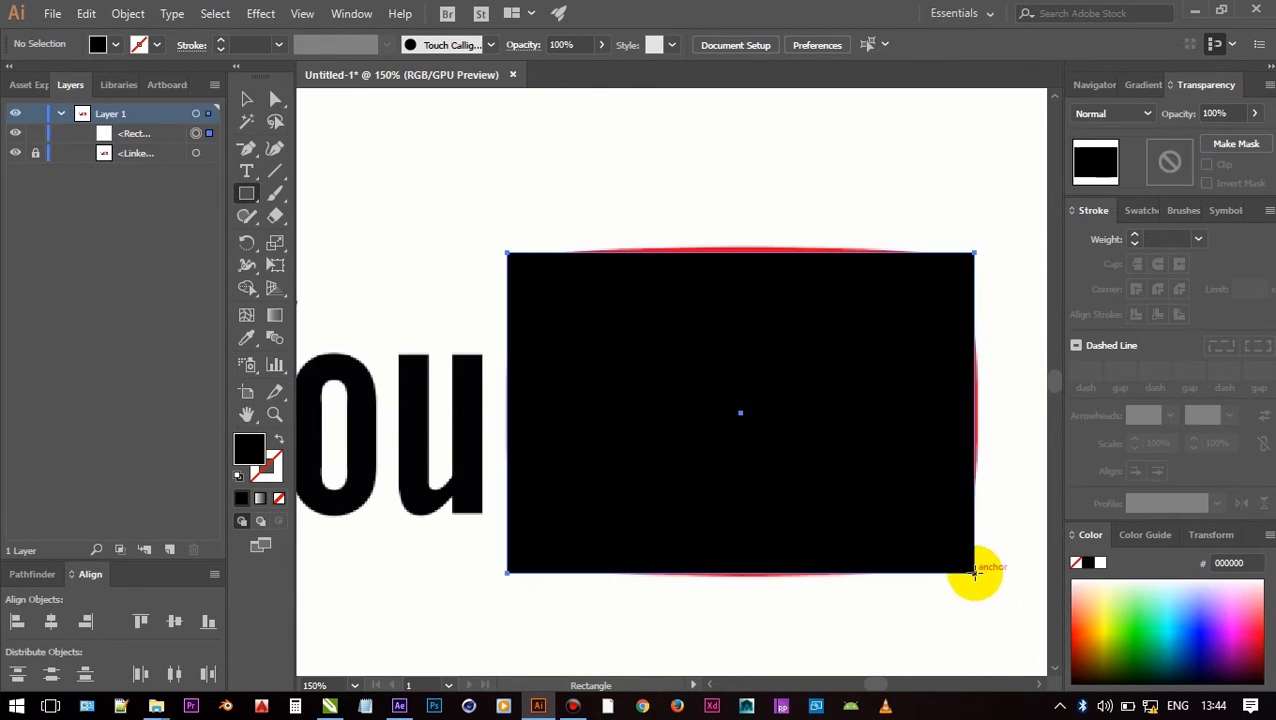
{"action": "left_click", "coordinate": [279, 438]}
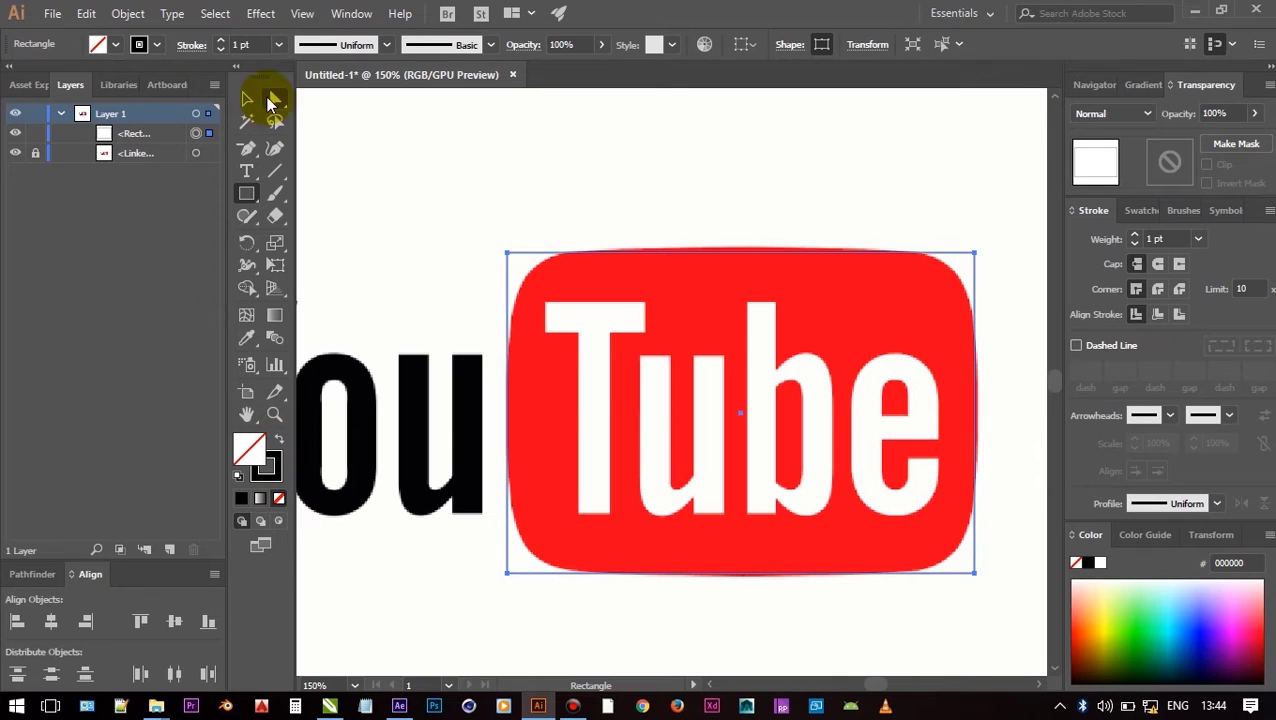
Move the rectangle's left and bottom edges slightly inward to fit the red logo shape.
{"action": "left_click", "coordinate": [247, 98]}
{"action": "left_click", "coordinate": [520, 158]}
{"action": "left_click", "coordinate": [748, 254]}
{"action": "scroll", "coordinate": [741, 244], "scroll_direction": "up", "scroll_amount": 3}
{"action": "scroll", "coordinate": [740, 261], "scroll_direction": "down", "scroll_amount": 3}
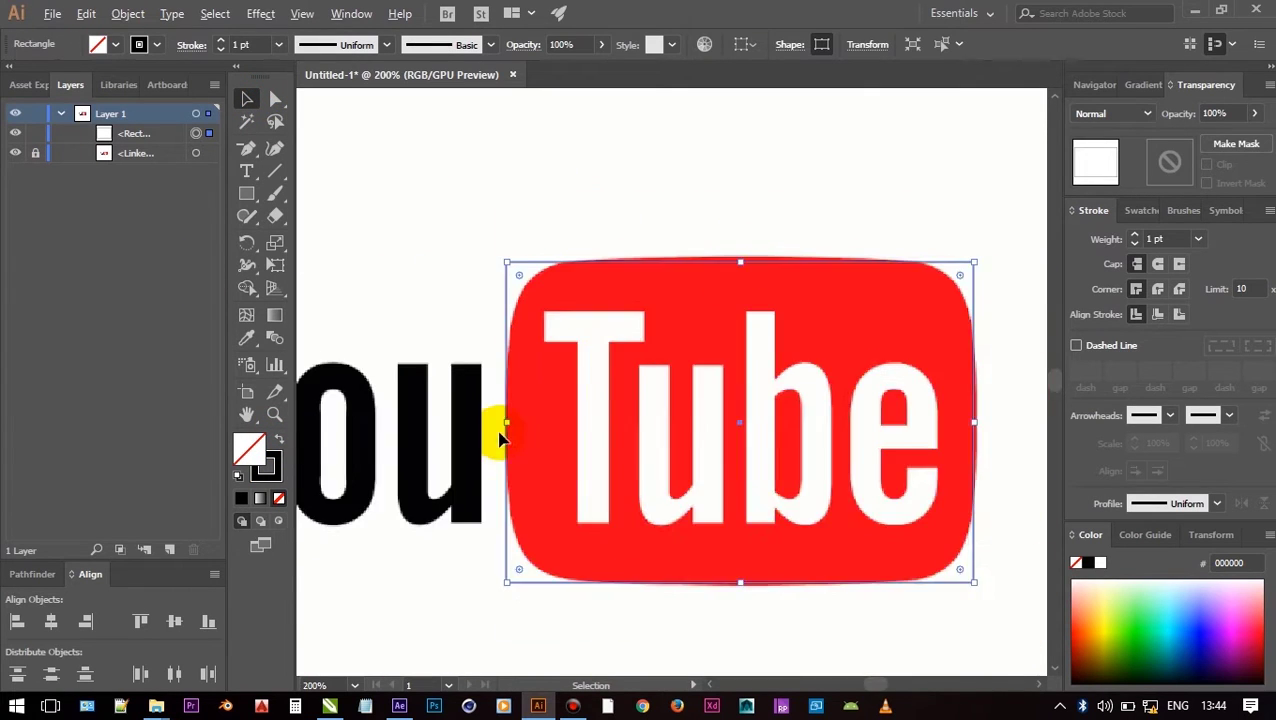
{"action": "scroll", "coordinate": [505, 436], "scroll_direction": "up", "scroll_amount": 2}
{"action": "left_click_drag", "start_coordinate": [511, 413], "coordinate": [521, 413]}
{"action": "scroll", "coordinate": [521, 413], "scroll_direction": "down", "scroll_amount": 3}
{"action": "scroll", "coordinate": [659, 495], "scroll_direction": "up", "scroll_amount": 2}
{"action": "left_click_drag", "start_coordinate": [691, 545], "coordinate": [691, 538]}
{"action": "left_click", "coordinate": [659, 577]}
{"action": "scroll", "coordinate": [680, 410], "scroll_direction": "down", "scroll_amount": 1}
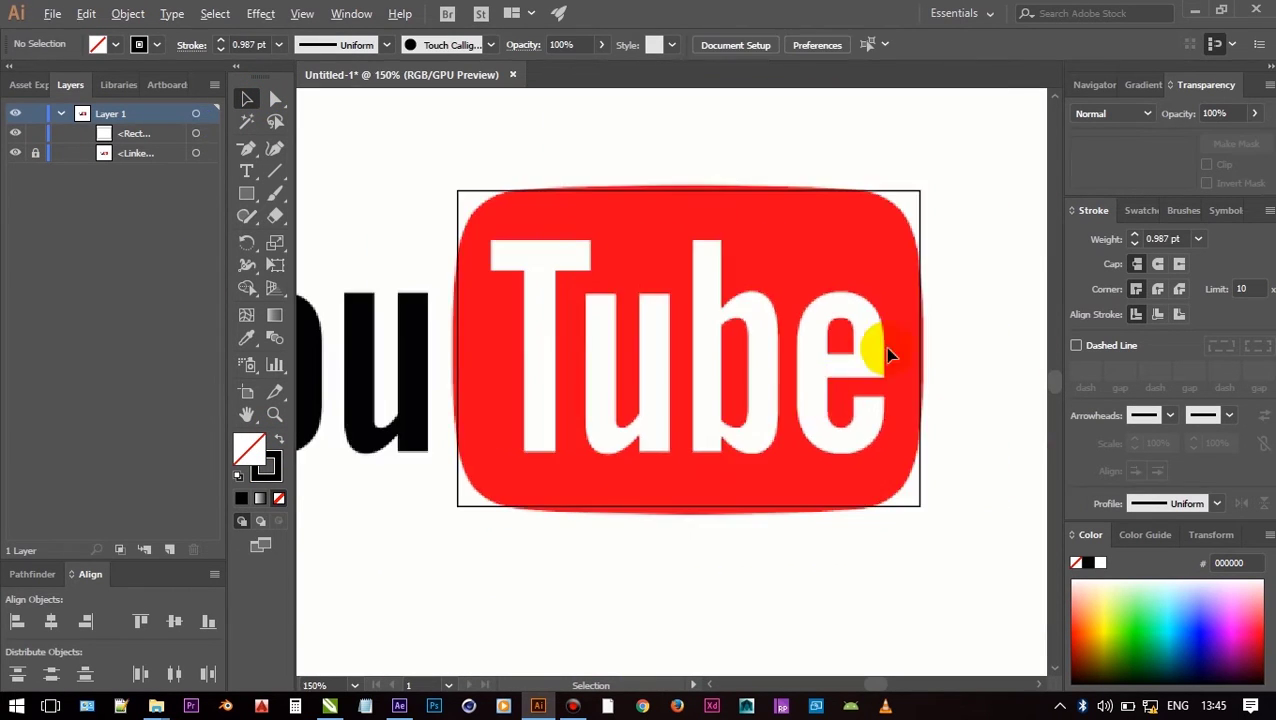
Move the rectangle's right edge slightly inward to fit the red logo shape.
{"action": "scroll", "coordinate": [884, 350], "scroll_direction": "up", "scroll_amount": 1}
{"action": "left_click", "coordinate": [930, 378]}
{"action": "left_click", "coordinate": [966, 372]}
{"action": "scroll", "coordinate": [966, 368], "scroll_direction": "up", "scroll_amount": 2}
{"action": "left_click", "coordinate": [914, 402]}
{"action": "left_click_drag", "start_coordinate": [915, 405], "coordinate": [907, 405]}
{"action": "left_click", "coordinate": [874, 319]}
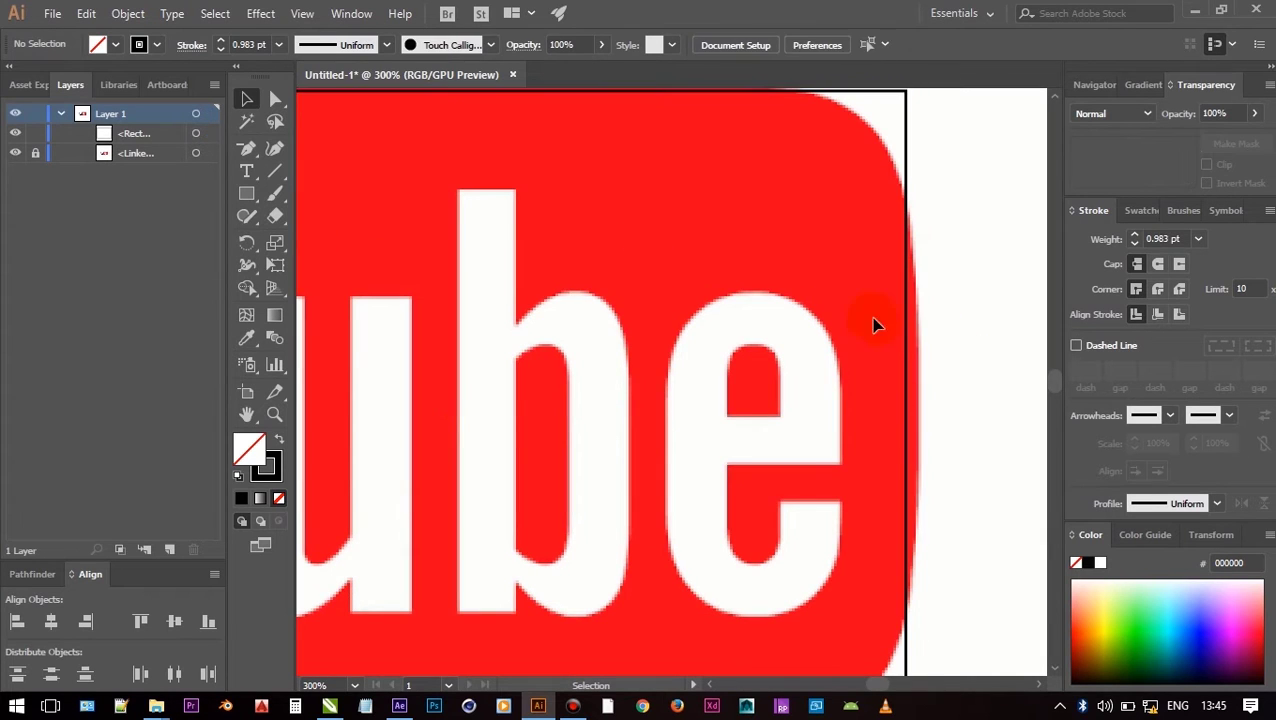
Round all four corners of the rectangle to follow the logo's rounded corners.
{"action": "scroll", "coordinate": [890, 335], "scroll_direction": "down", "scroll_amount": 2}
{"action": "left_click", "coordinate": [906, 352]}
{"action": "scroll", "coordinate": [867, 420], "scroll_direction": "down", "scroll_amount": 1}
{"action": "left_click", "coordinate": [891, 236]}
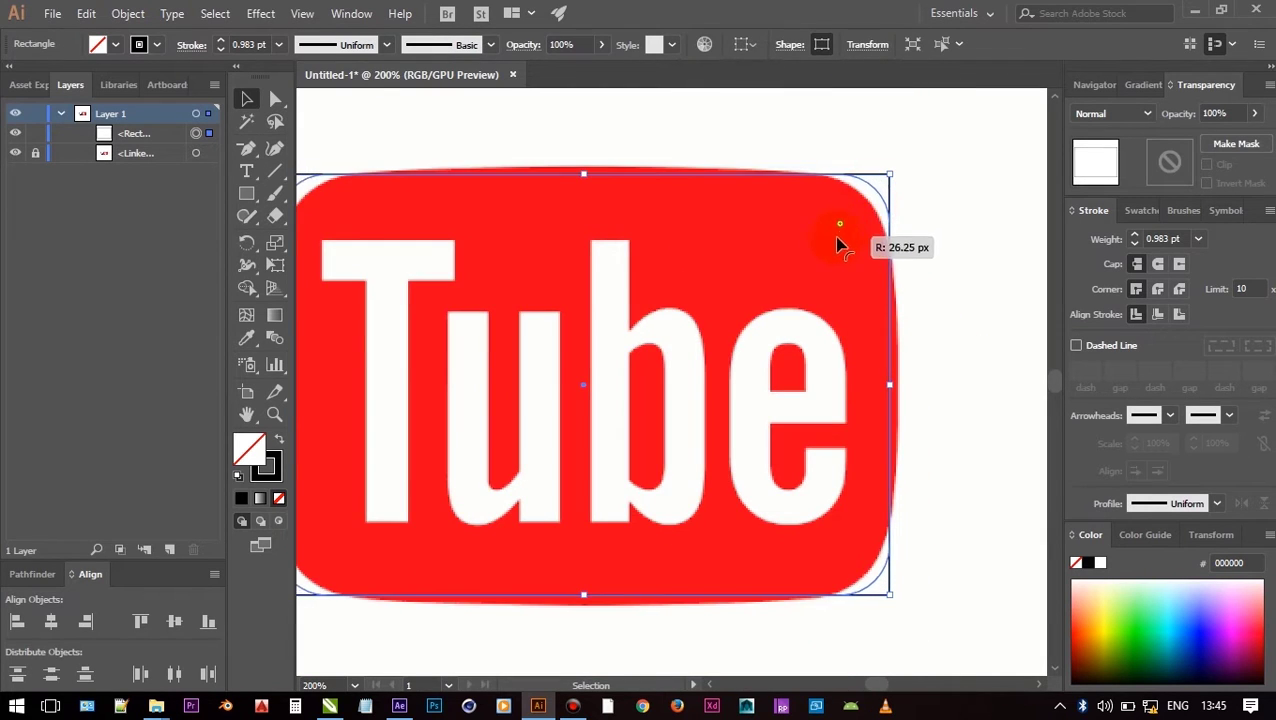
{"action": "left_click", "coordinate": [940, 441]}
{"action": "scroll", "coordinate": [912, 435], "scroll_direction": "down", "scroll_amount": 1}
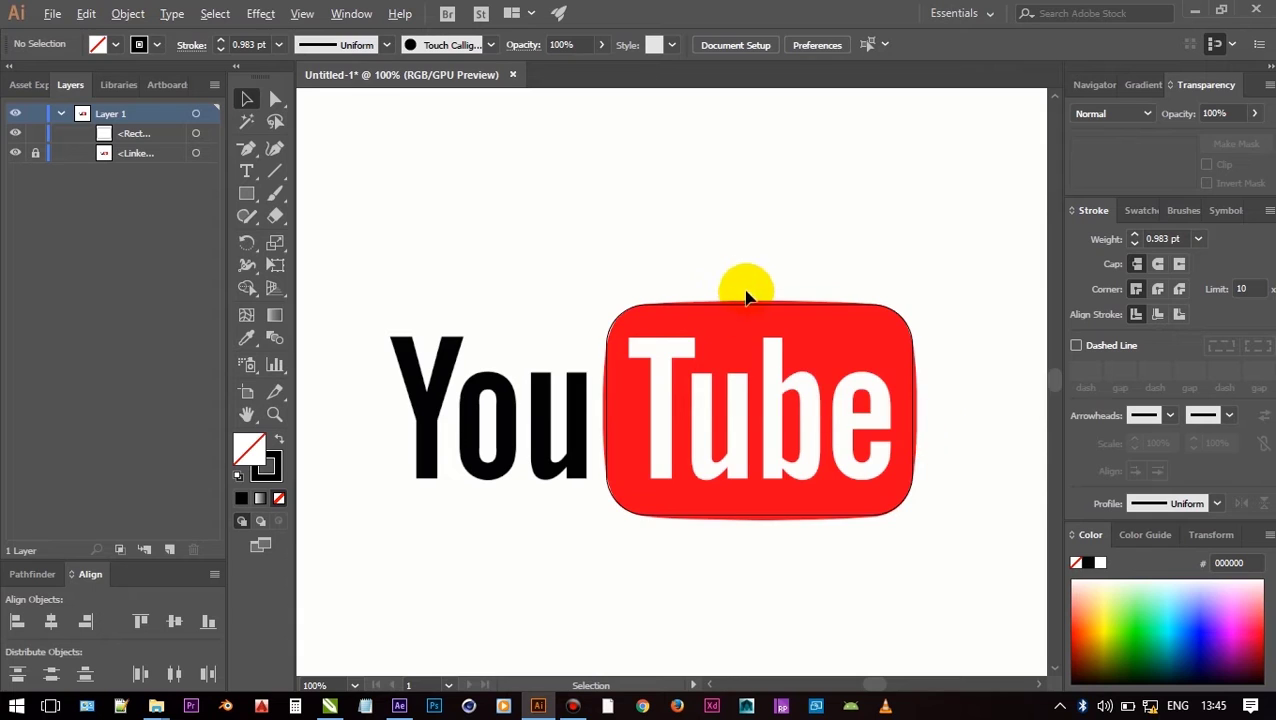
Add an anchor point at the middle of each of the rounded rectangle's four sides.
{"action": "scroll", "coordinate": [745, 296], "scroll_direction": "up", "scroll_amount": 1}
{"action": "left_click", "coordinate": [760, 313]}
{"action": "left_click_drag", "start_coordinate": [240, 158], "coordinate": [300, 167]}
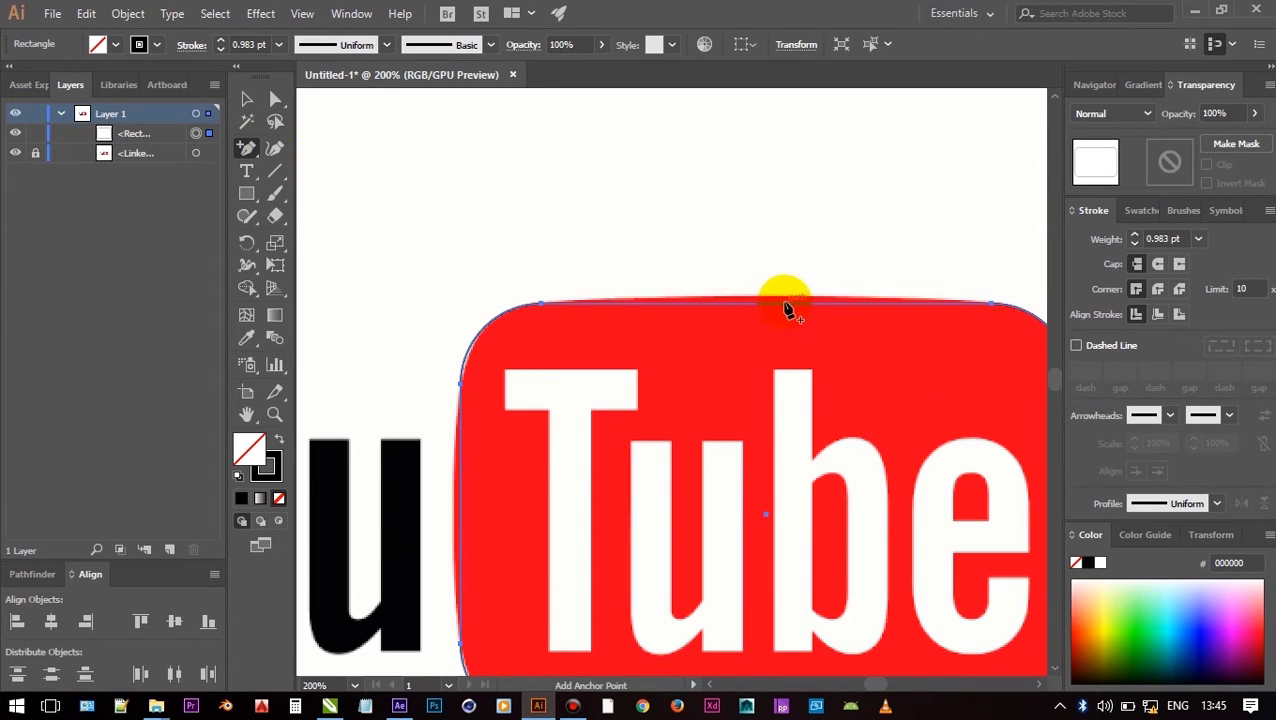
{"action": "left_click", "coordinate": [769, 300]}
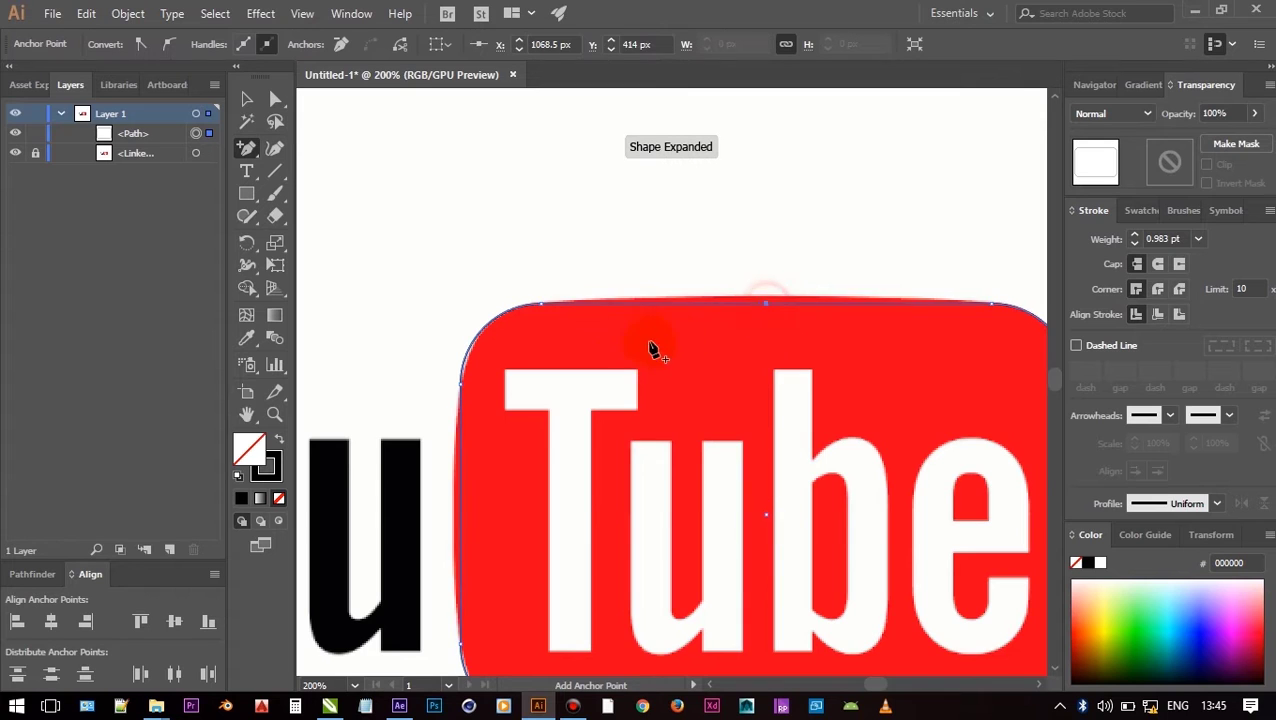
{"action": "scroll", "coordinate": [600, 355], "scroll_direction": "down", "scroll_amount": 1}
{"action": "scroll", "coordinate": [416, 390], "scroll_direction": "down", "scroll_amount": 2}
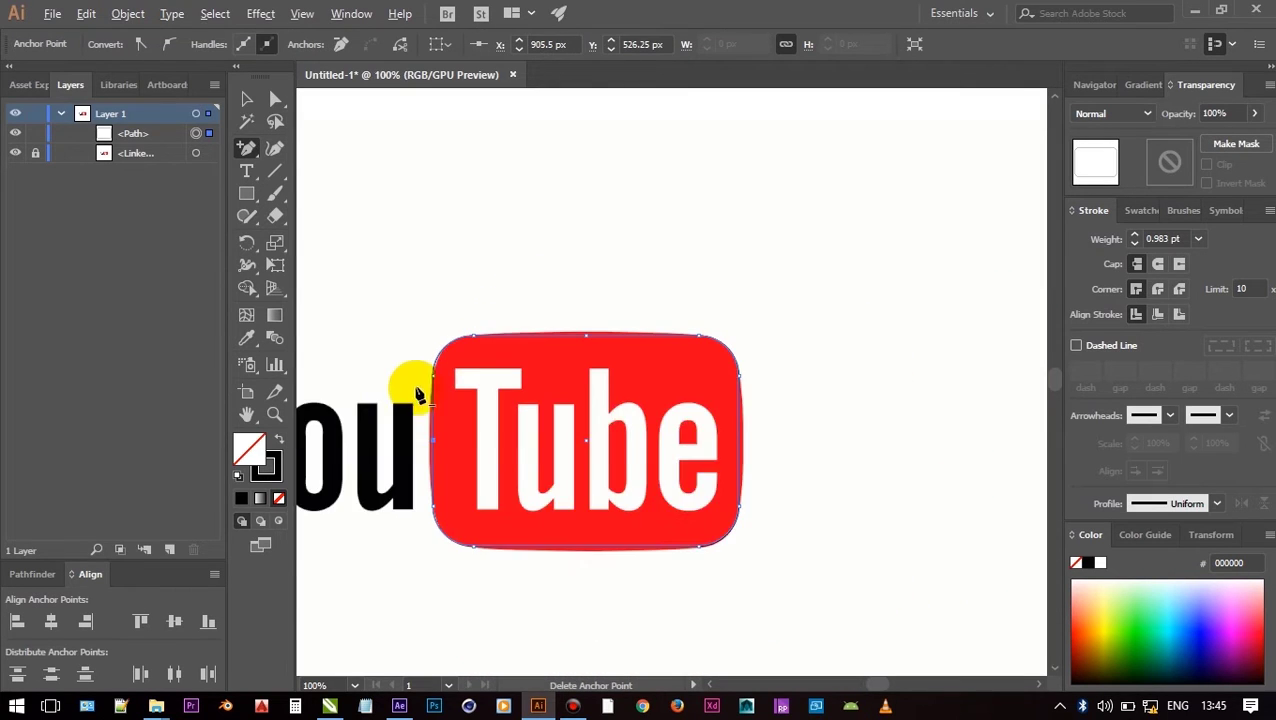
{"action": "scroll", "coordinate": [585, 528], "scroll_direction": "up", "scroll_amount": 1}
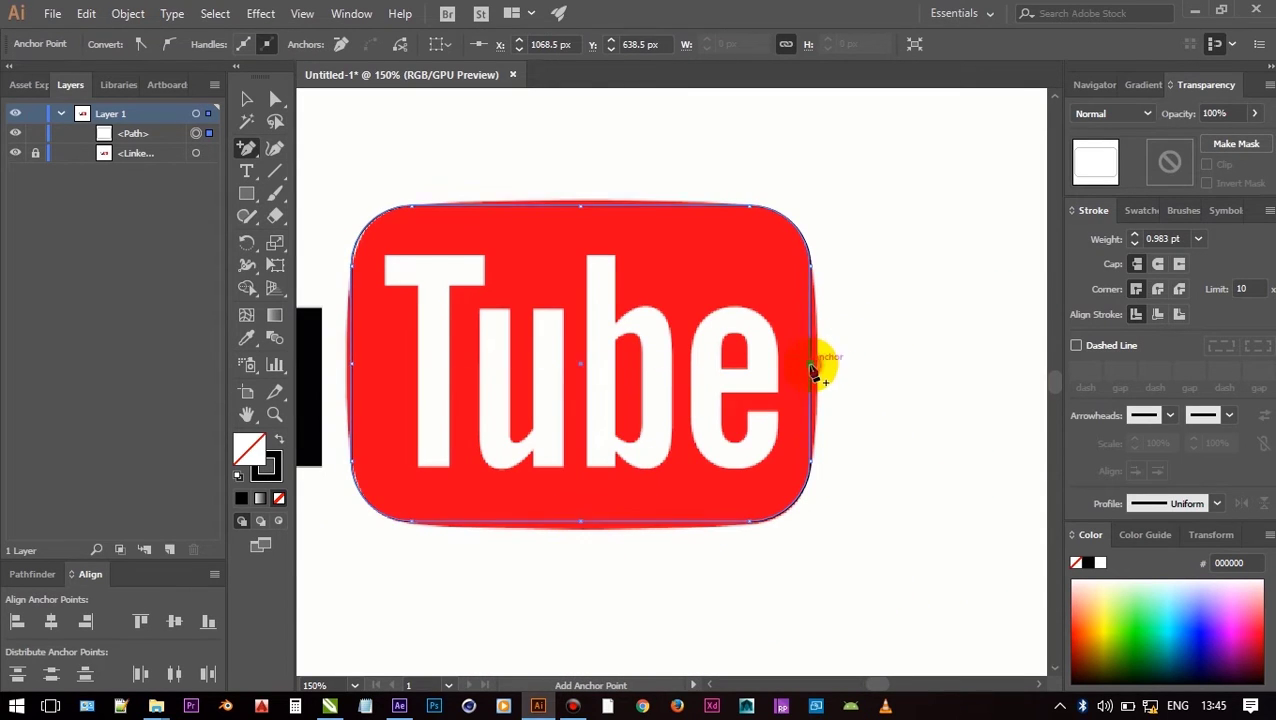
{"action": "scroll", "coordinate": [843, 401], "scroll_direction": "down", "scroll_amount": 1}
{"action": "scroll", "coordinate": [660, 290], "scroll_direction": "up", "scroll_amount": 1}
Move the midpoint anchor of each side 2 px outward so the outline bulges like the logo.
{"action": "left_click", "coordinate": [275, 98]}
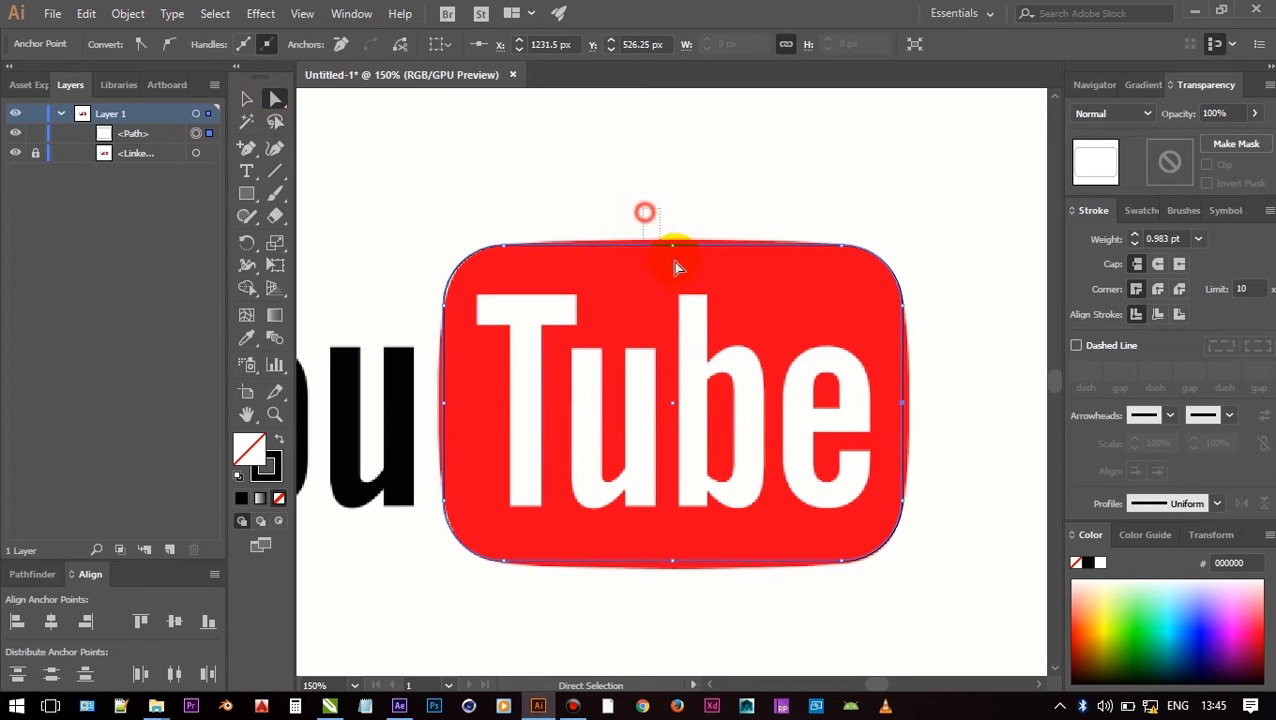
{"action": "left_click", "coordinate": [673, 248]}
{"action": "left_click_drag", "start_coordinate": [636, 518], "coordinate": [625, 512]}
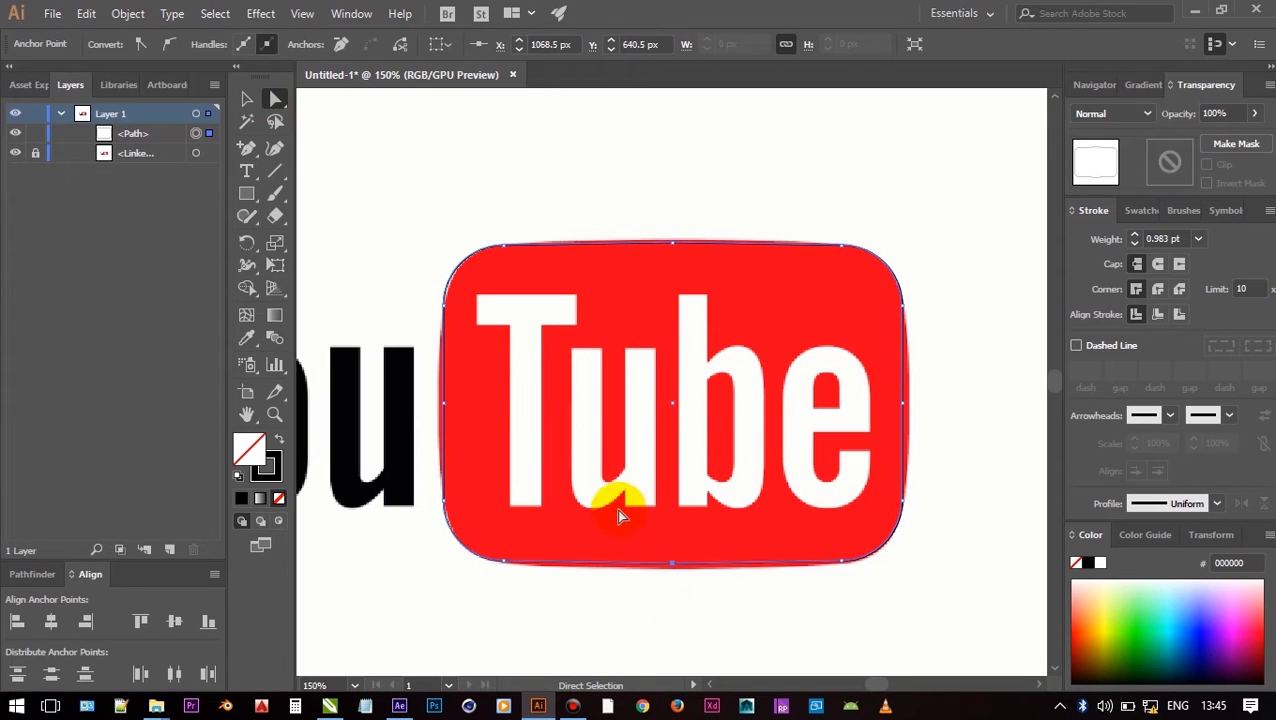
{"action": "left_click", "coordinate": [906, 410]}
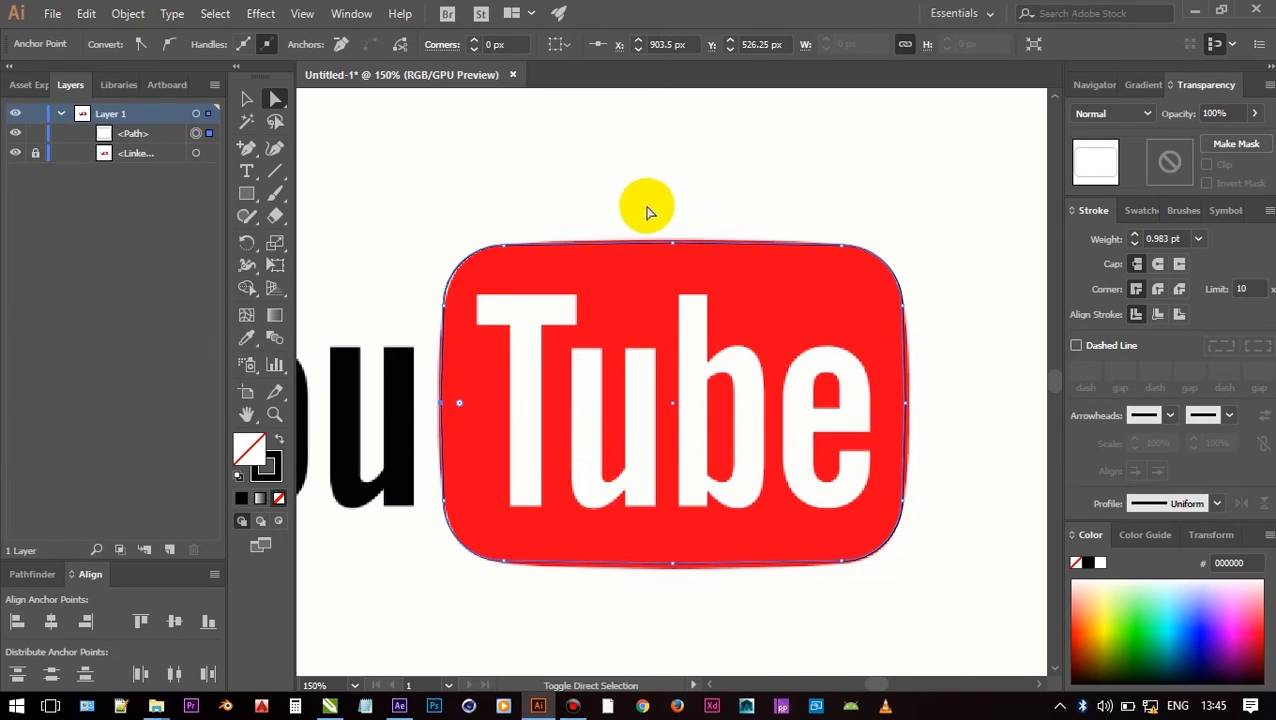
Convert the midpoint anchors of all four sides to smooth points.
{"action": "left_click_drag", "start_coordinate": [651, 208], "coordinate": [708, 281]}
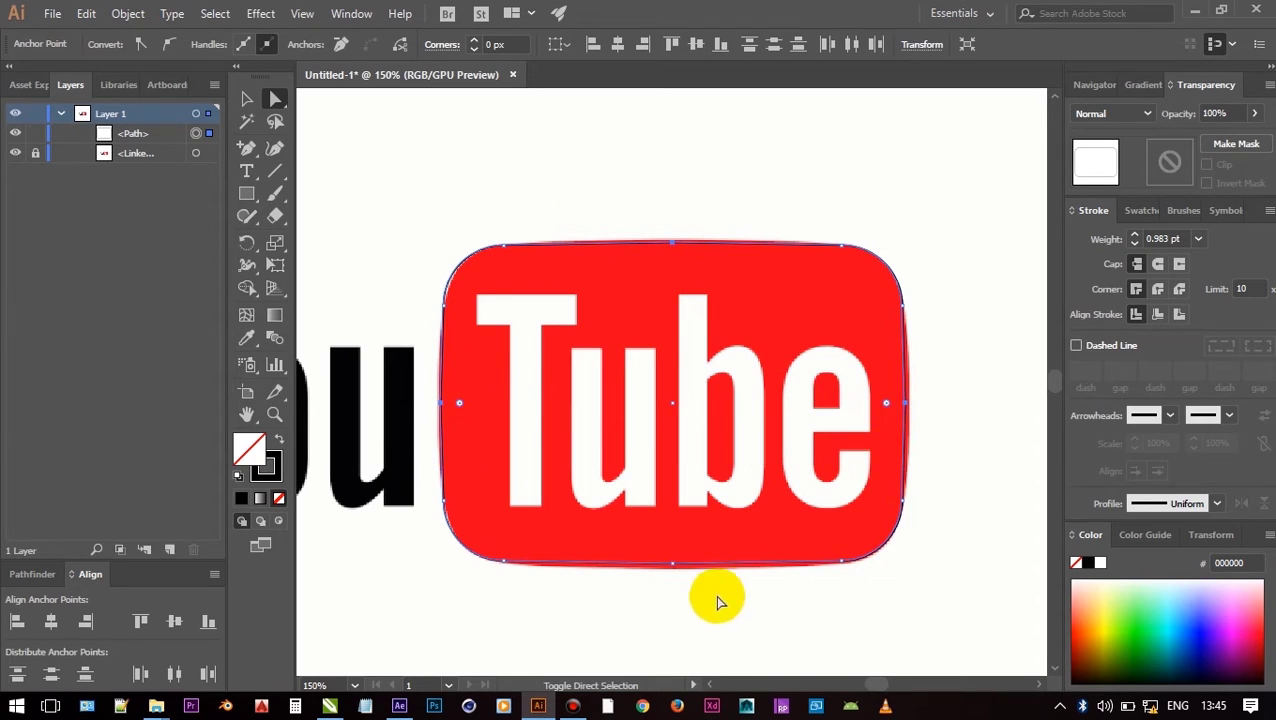
{"action": "left_click", "coordinate": [172, 45]}
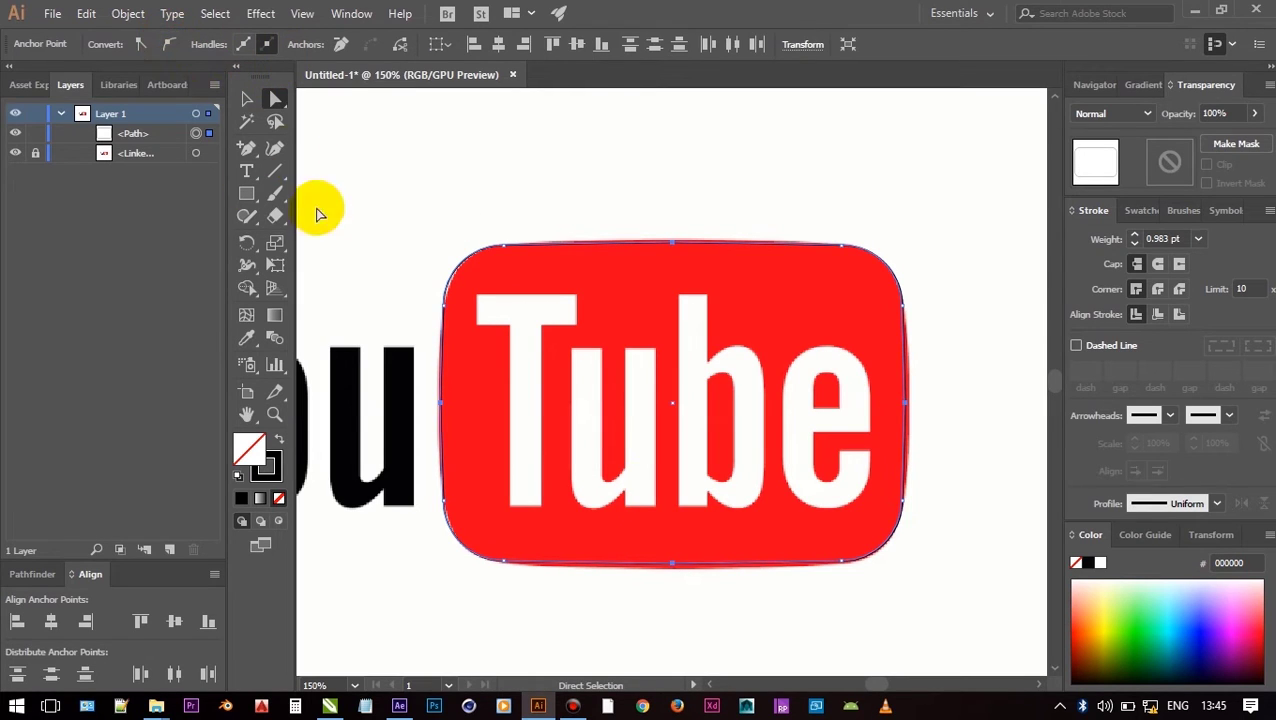
{"action": "left_click", "coordinate": [408, 283]}
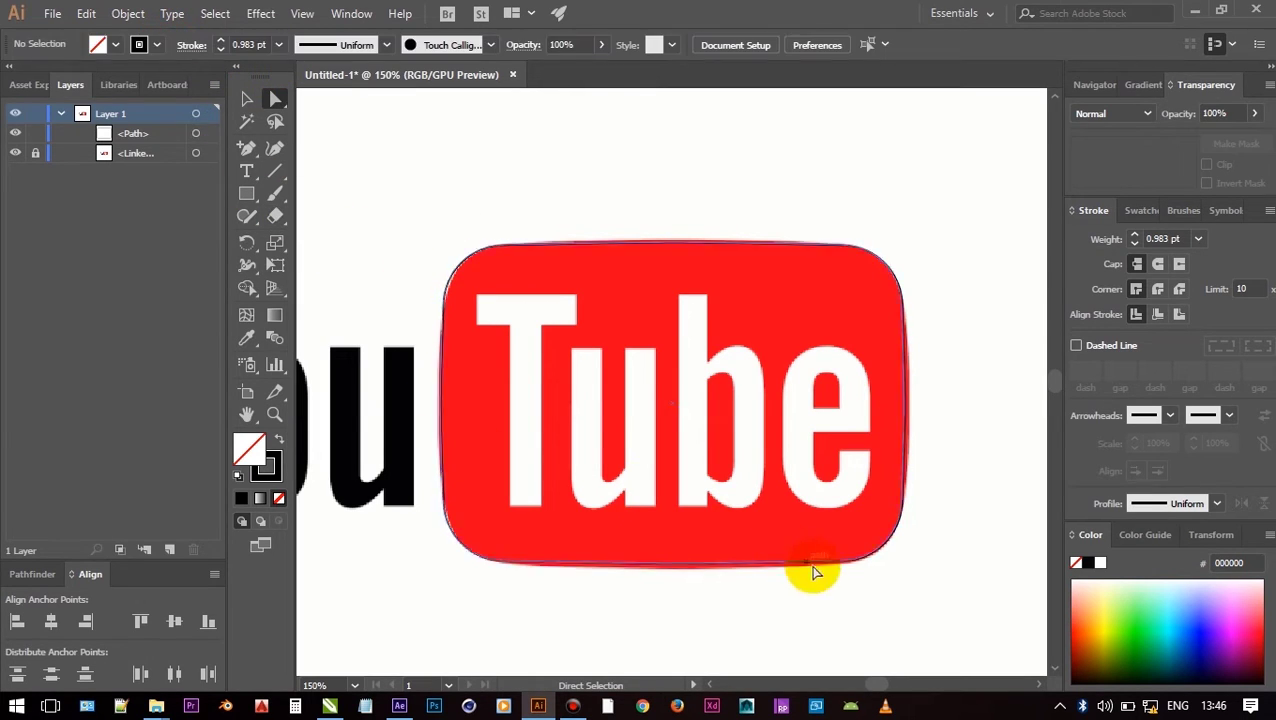
Enlarge the rounded shape slightly so its edges meet the outline of the red logo.
{"action": "left_click", "coordinate": [672, 560]}
{"action": "left_click", "coordinate": [570, 609]}
{"action": "scroll", "coordinate": [632, 562], "scroll_direction": "up", "scroll_amount": 1}
{"action": "left_click", "coordinate": [680, 586]}
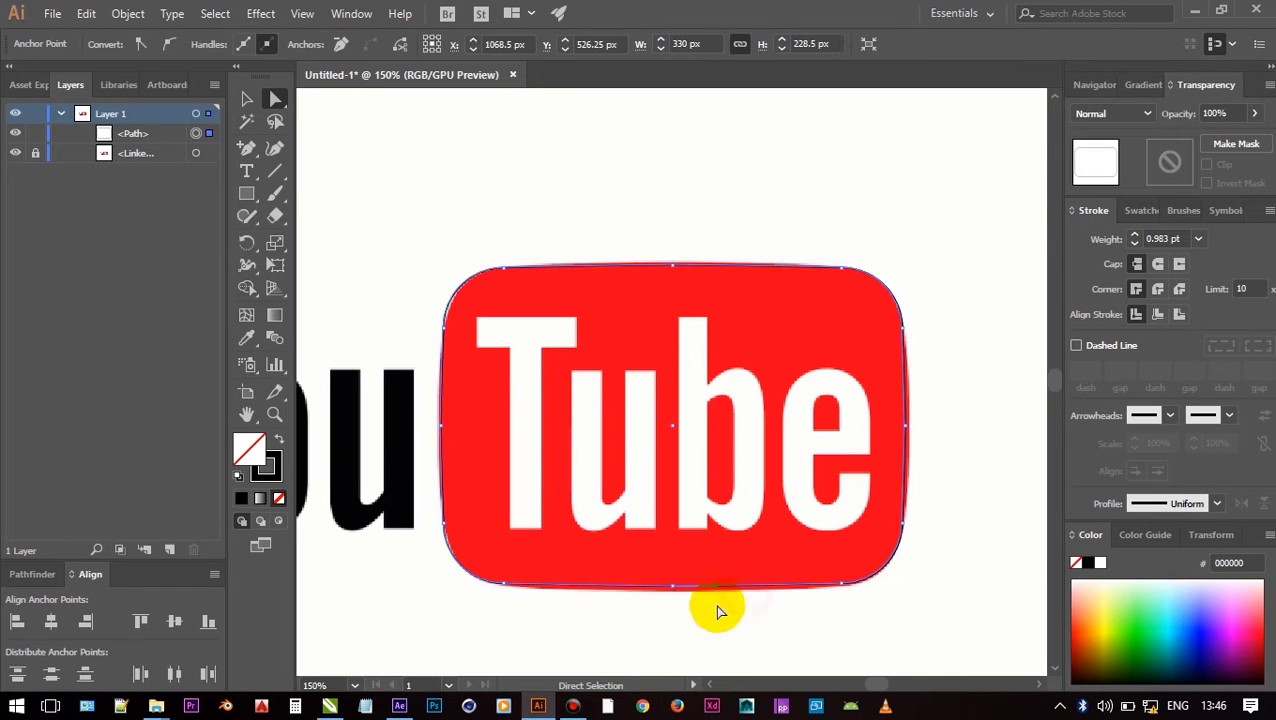
{"action": "left_click", "coordinate": [246, 98]}
{"action": "scroll", "coordinate": [680, 600], "scroll_direction": "up", "scroll_amount": 3}
{"action": "left_click_drag", "start_coordinate": [655, 562], "coordinate": [655, 571]}
{"action": "left_click", "coordinate": [642, 602]}
{"action": "scroll", "coordinate": [640, 595], "scroll_direction": "down", "scroll_amount": 3}
{"action": "left_click", "coordinate": [877, 440]}
{"action": "left_click", "coordinate": [472, 282]}
{"action": "scroll", "coordinate": [803, 472], "scroll_direction": "down", "scroll_amount": 2}
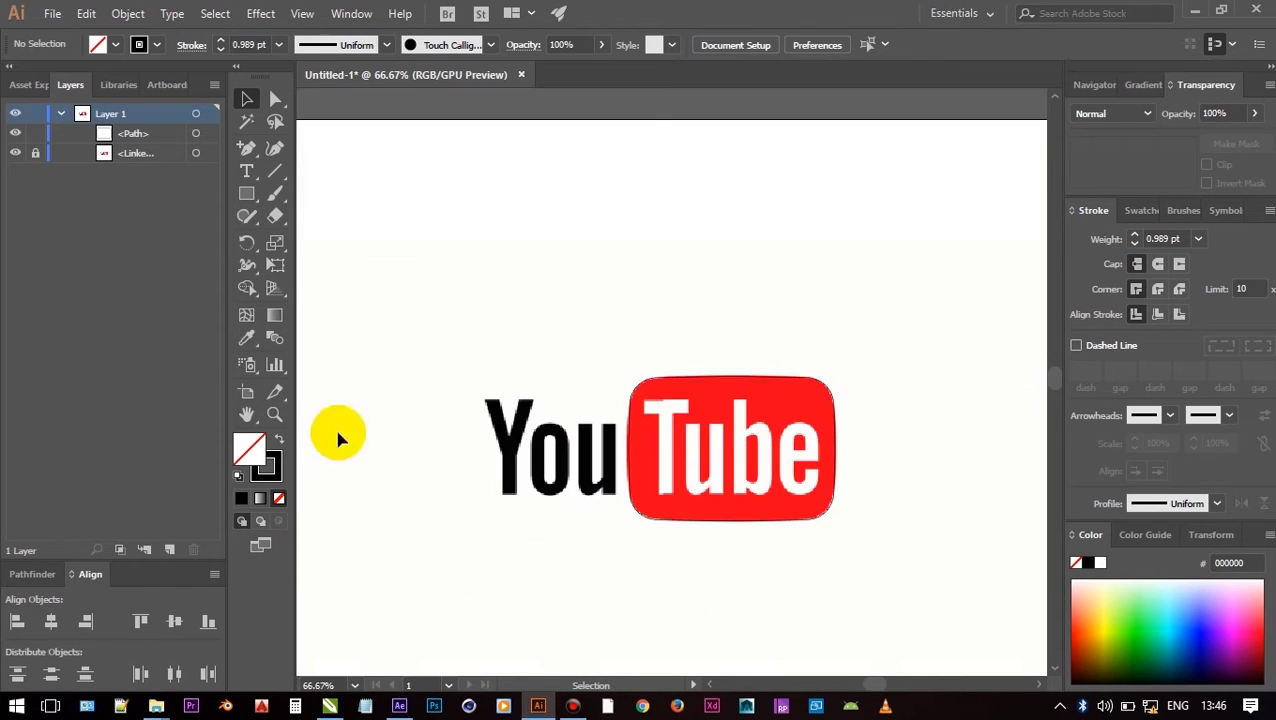
Check the shape with the reference image hidden, and fill it with the logo's red, FE021C, without a stroke.
{"action": "left_click", "coordinate": [15, 153]}
{"action": "left_click", "coordinate": [630, 448]}
{"action": "key", "text": "shift+x"}
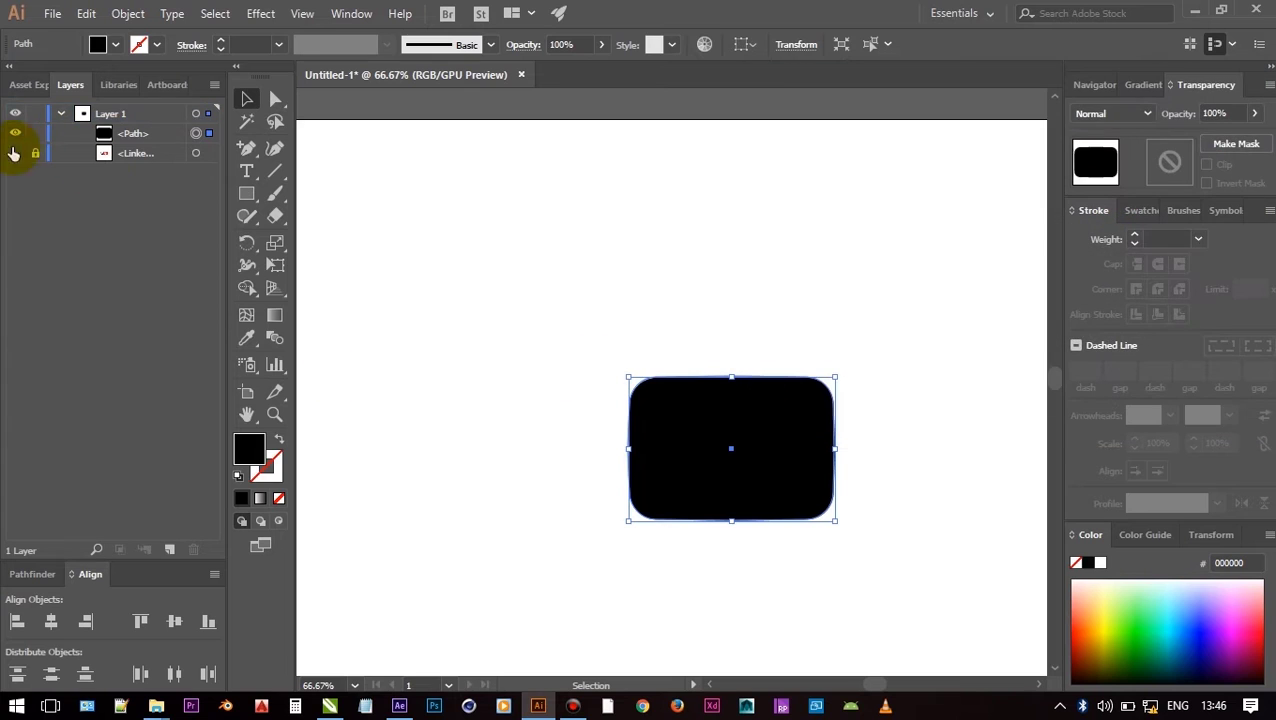
{"action": "left_click", "coordinate": [15, 152]}
{"action": "key", "text": "shift+x"}
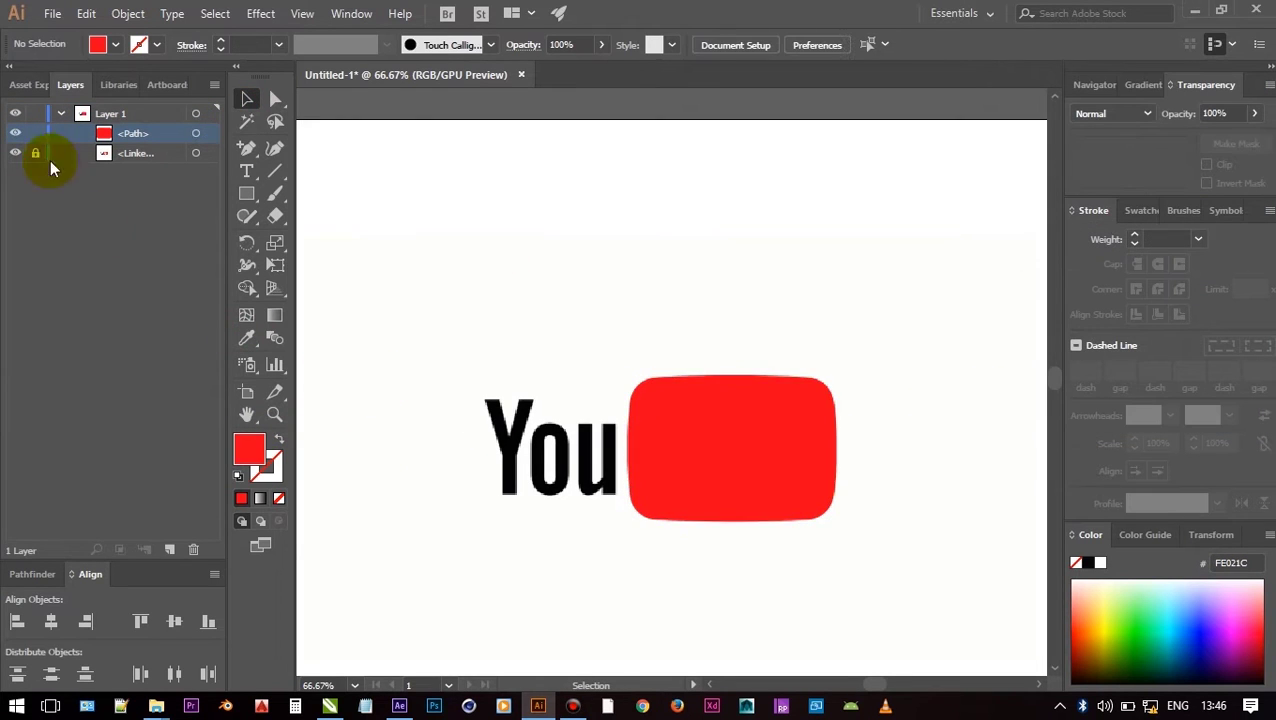
Unlock and delete the linked YouTube reference image, keeping only the red shape.
{"action": "left_click", "coordinate": [142, 153]}
{"action": "key", "text": "Delete"}
{"action": "left_click", "coordinate": [580, 373]}
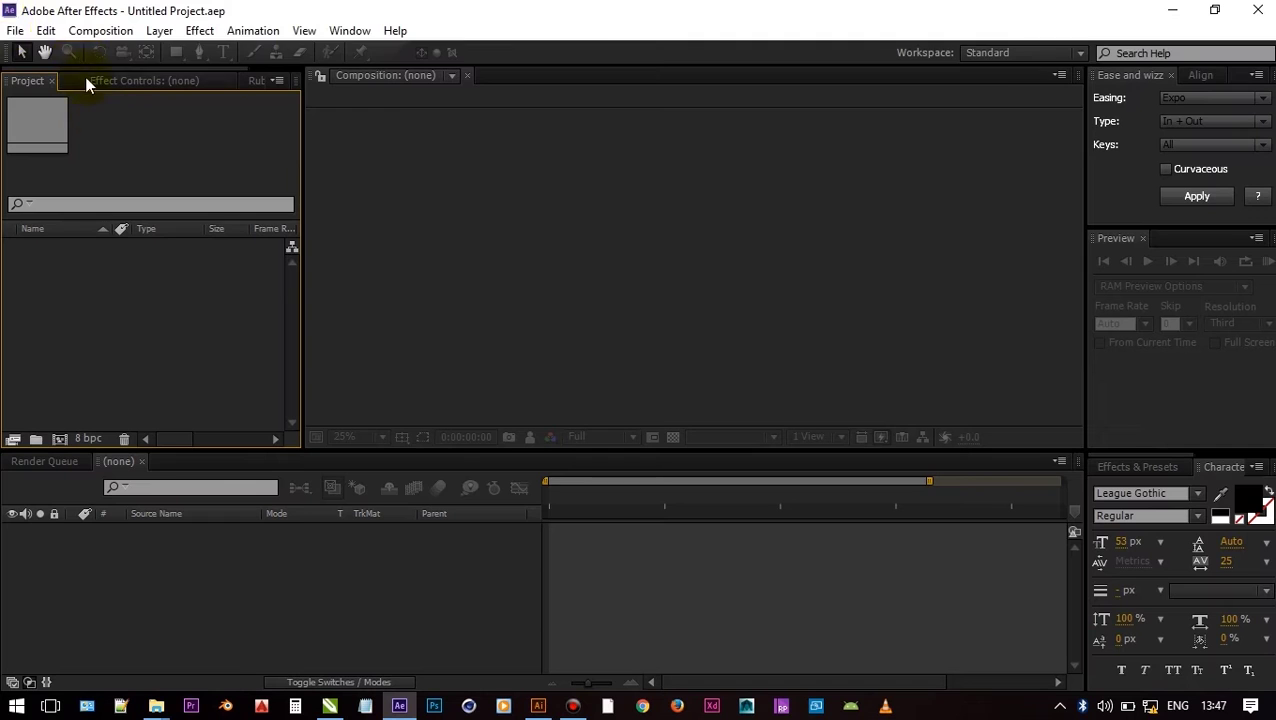
In After Effects, import youtube icon.ai from the Illustartor file folder as footage.
{"action": "left_click", "coordinate": [15, 30]}
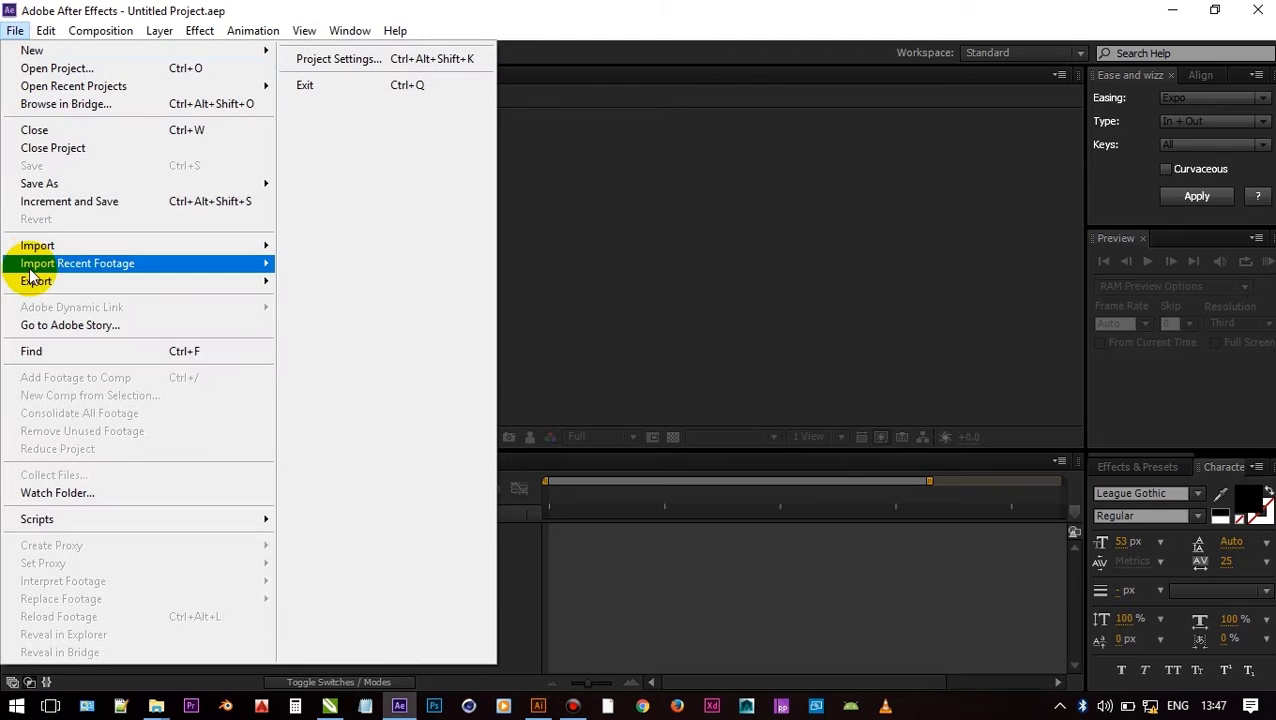
{"action": "mouse_move", "coordinate": [285, 248]}
{"action": "left_click", "coordinate": [325, 248]}
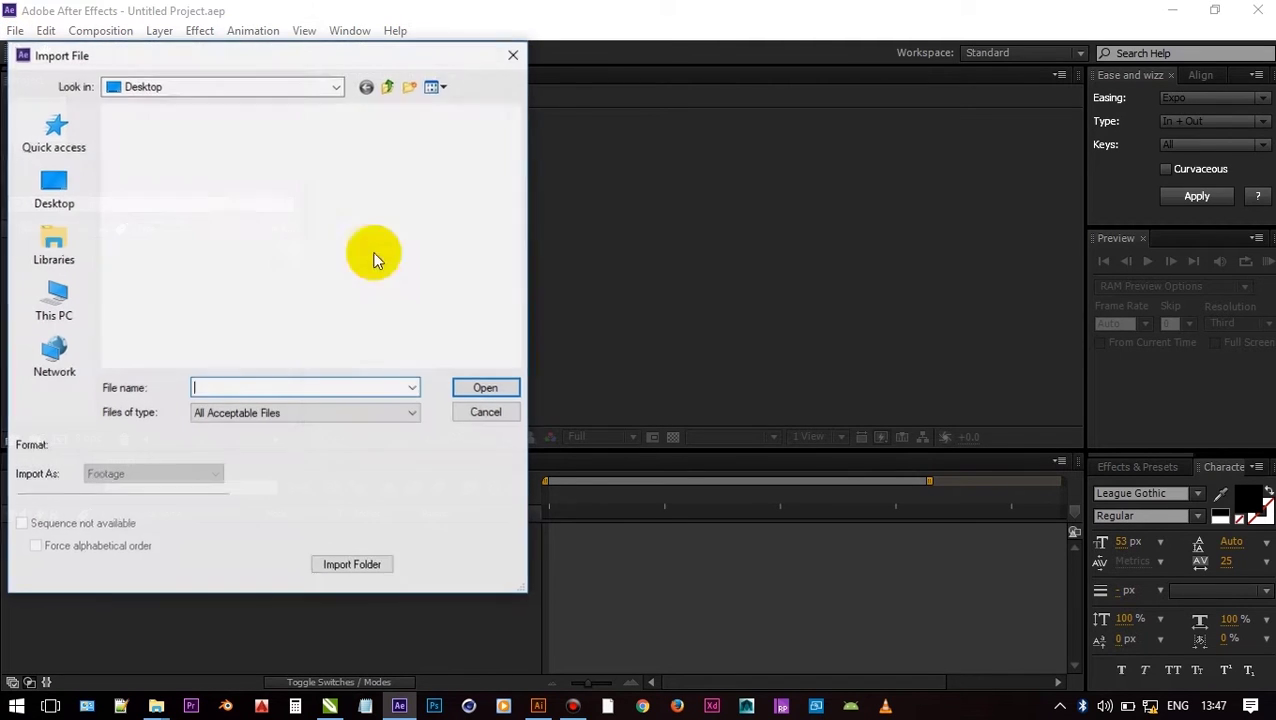
{"action": "double_click", "coordinate": [350, 165]}
{"action": "double_click", "coordinate": [345, 172]}
{"action": "scroll", "coordinate": [310, 300], "scroll_direction": "down", "scroll_amount": 10}
{"action": "left_click", "coordinate": [298, 312]}
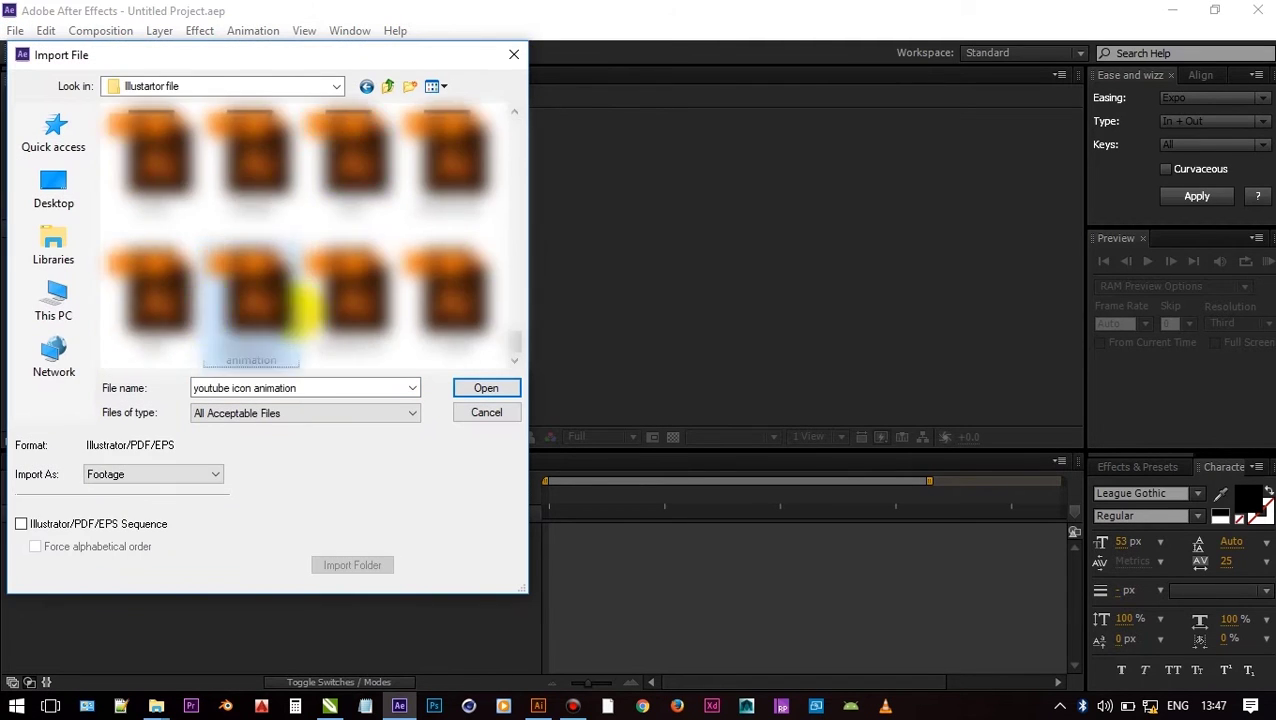
{"action": "double_click", "coordinate": [349, 311]}
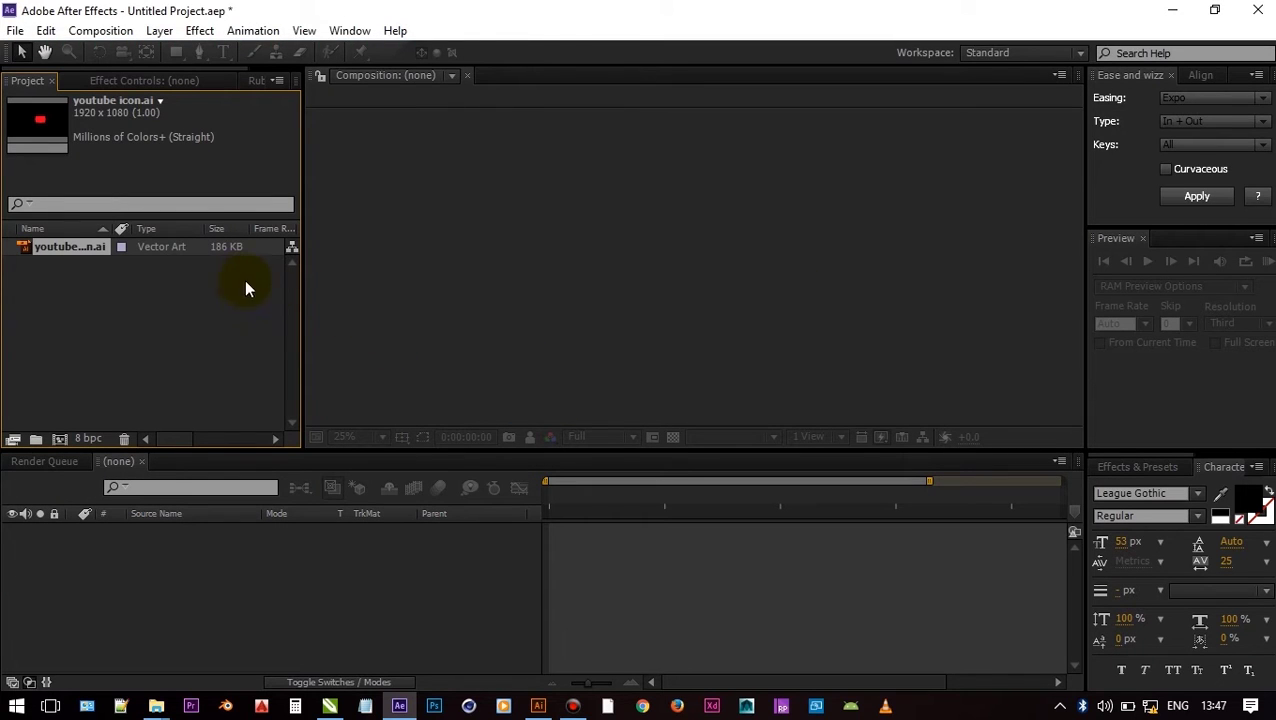
Create the composition Comp 1 at 1920 x 1080 px, 30 fps, 10 seconds long, with a white background.
{"action": "left_click", "coordinate": [90, 30]}
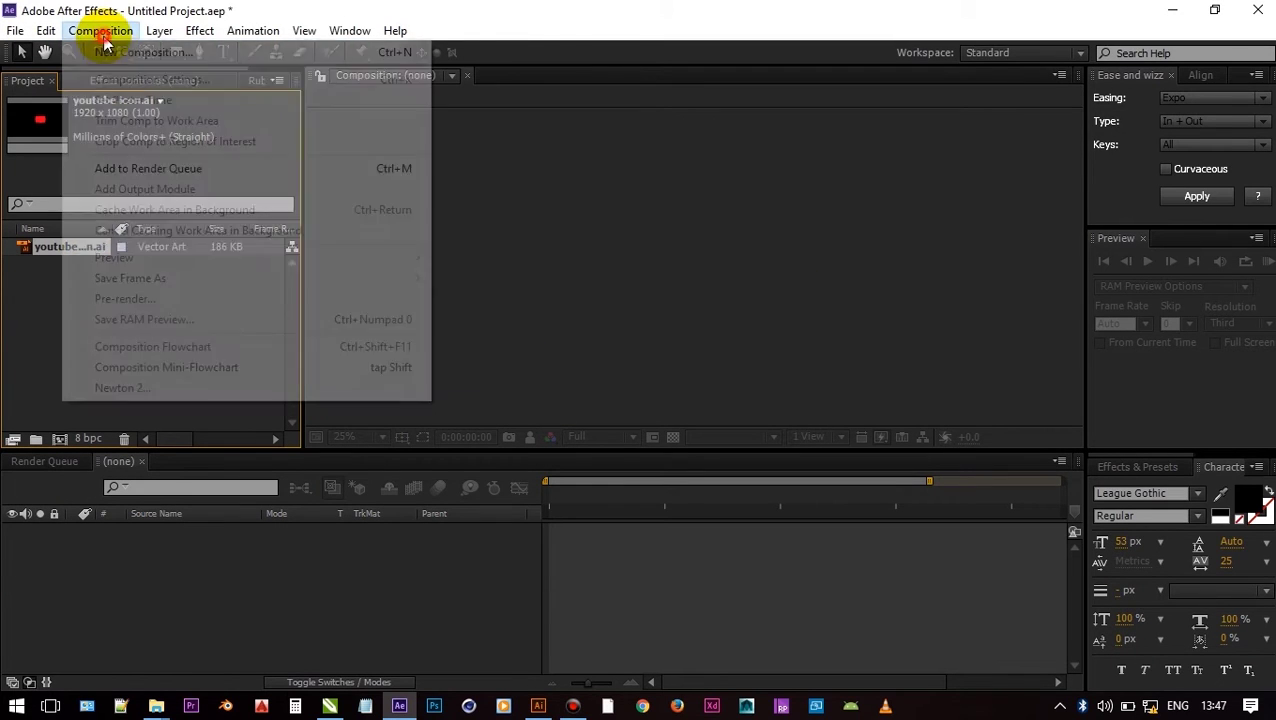
{"action": "left_click", "coordinate": [113, 52]}
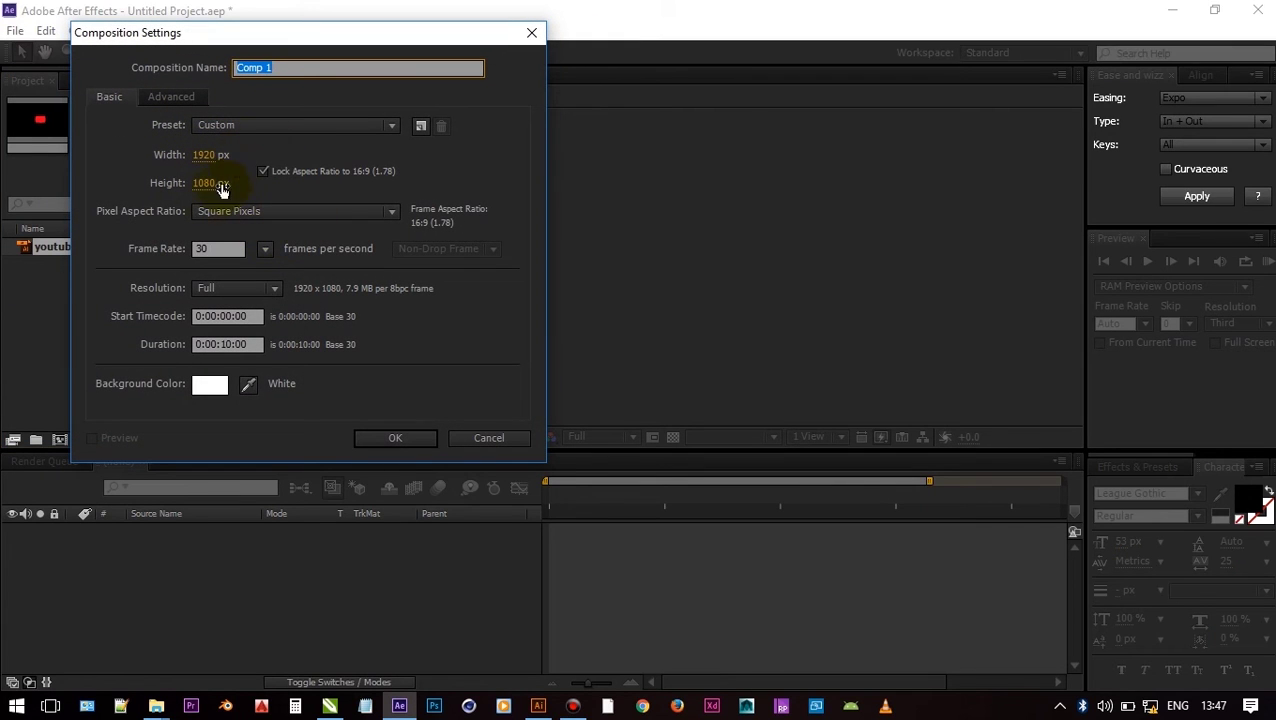
{"action": "left_click", "coordinate": [392, 440]}
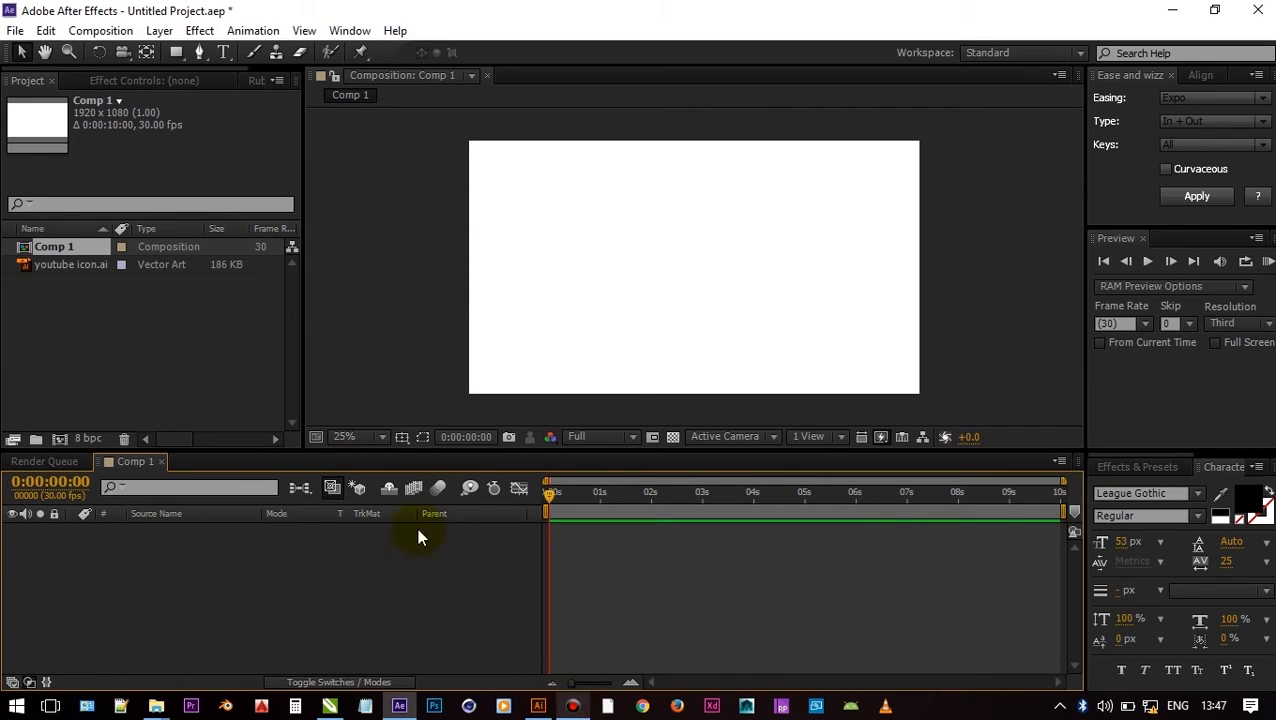
Place youtube icon.ai in Comp 1 and create shapes from the vector layer.
{"action": "left_click_drag", "start_coordinate": [97, 285], "coordinate": [163, 531]}
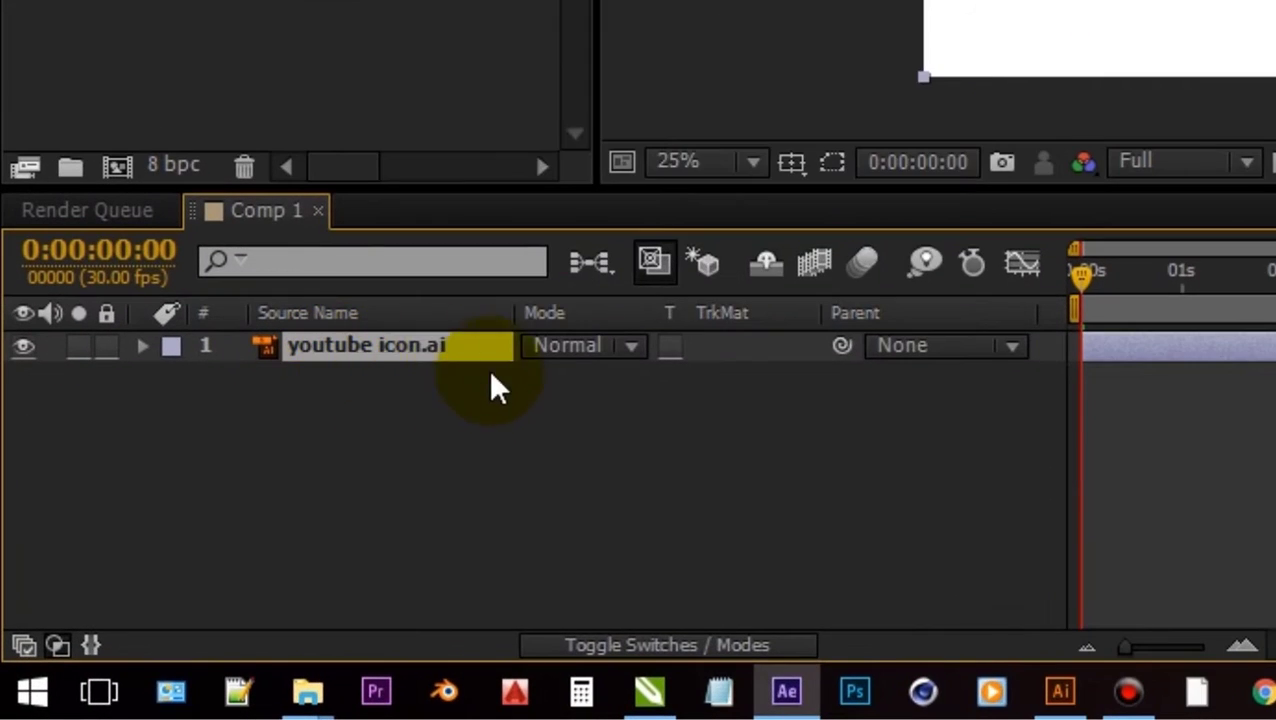
{"action": "right_click", "coordinate": [411, 343]}
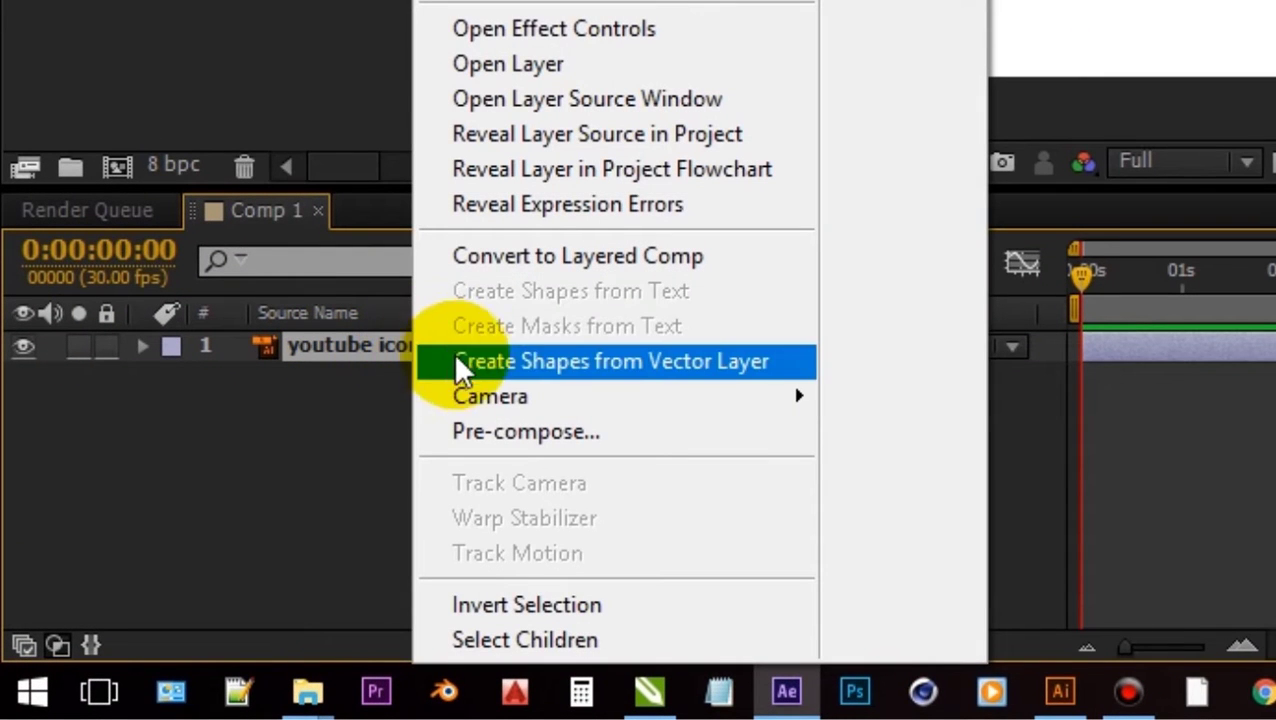
{"action": "left_click", "coordinate": [584, 360]}
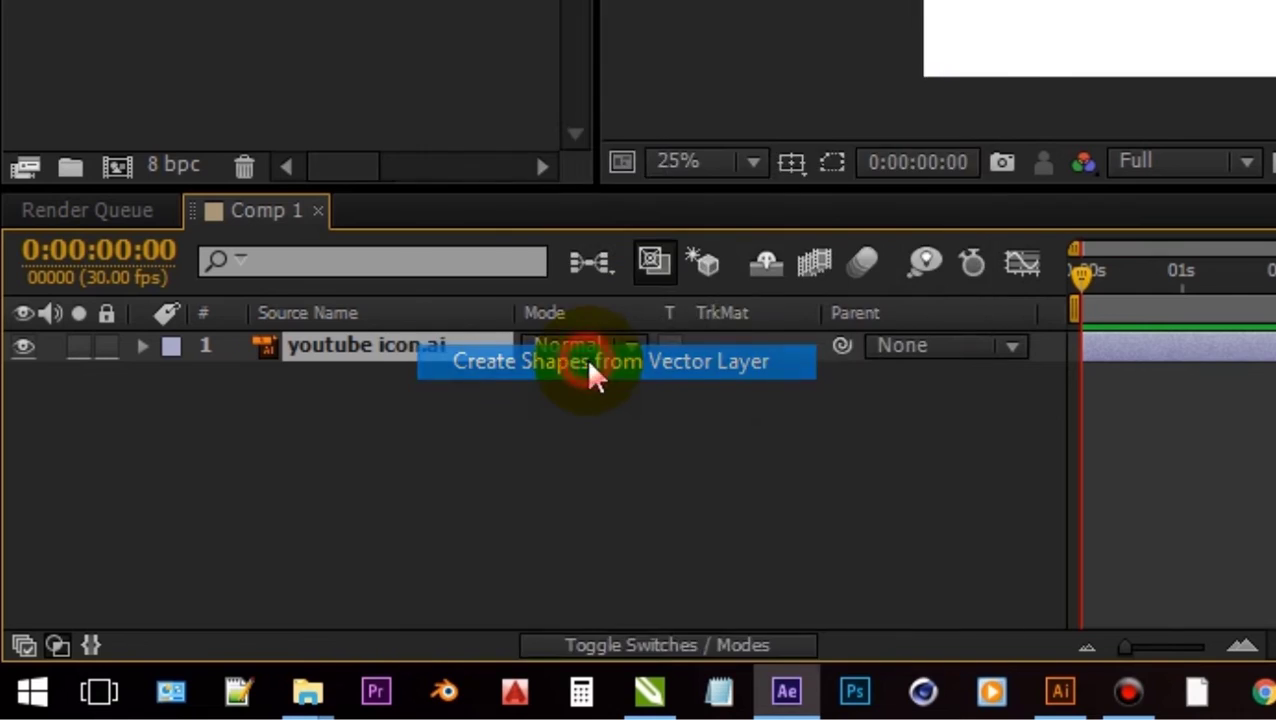
Delete the original youtube icon.ai layer from the composition, keeping the outlines shape layer.
{"action": "left_click", "coordinate": [276, 580]}
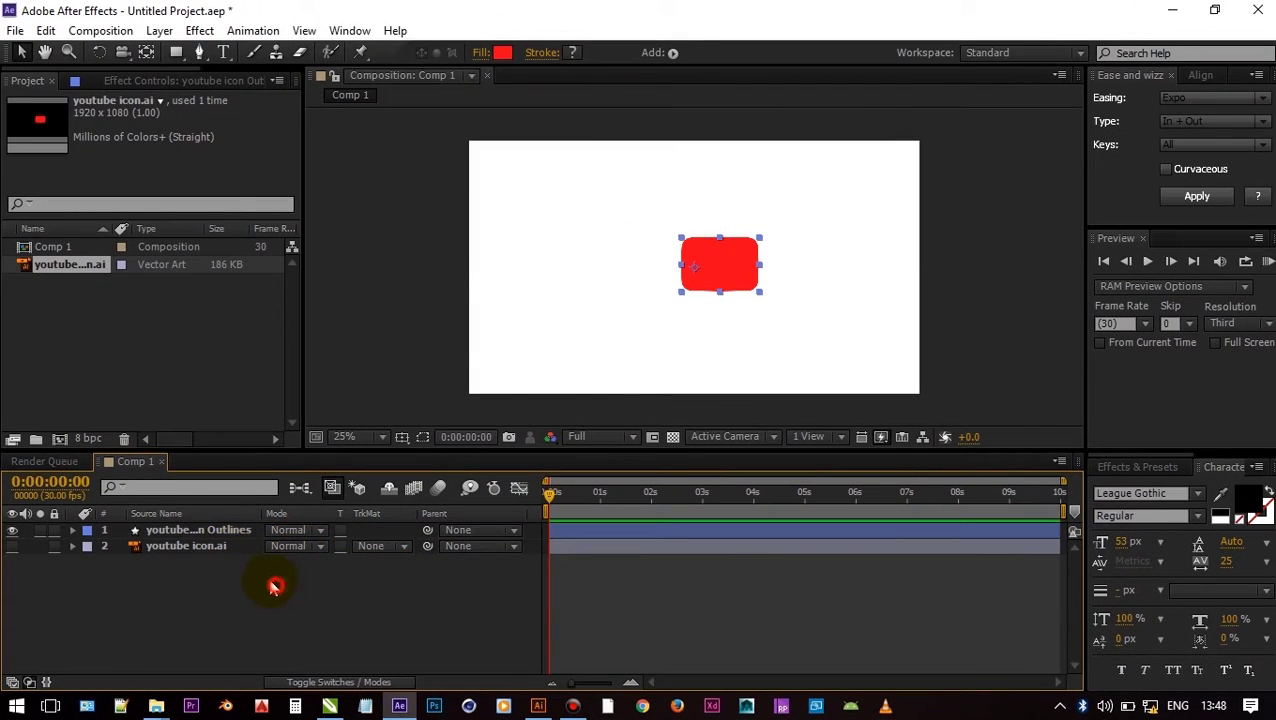
{"action": "left_click", "coordinate": [214, 548]}
{"action": "key", "text": "Delete"}
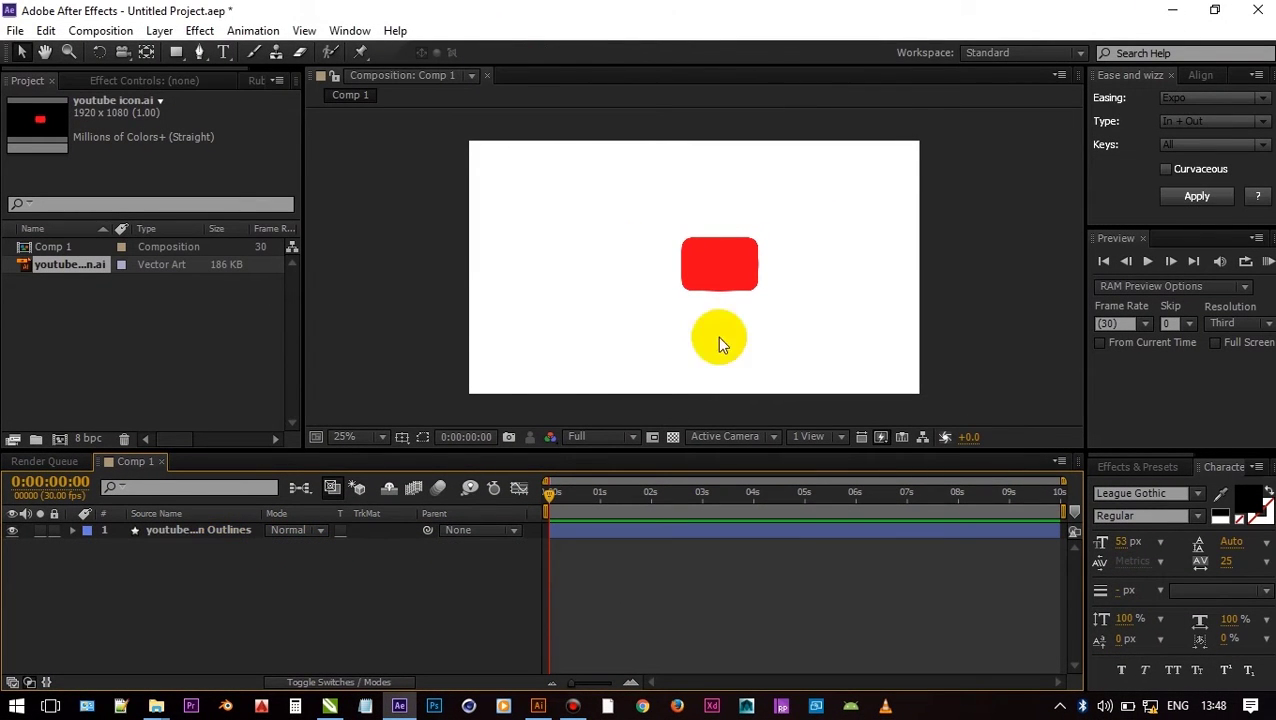
Move the red shape's anchor point to its center with the Pan Behind tool, and return to the Selection tool.
{"action": "left_click", "coordinate": [717, 282]}
{"action": "scroll", "coordinate": [757, 258], "scroll_direction": "up", "scroll_amount": 4}
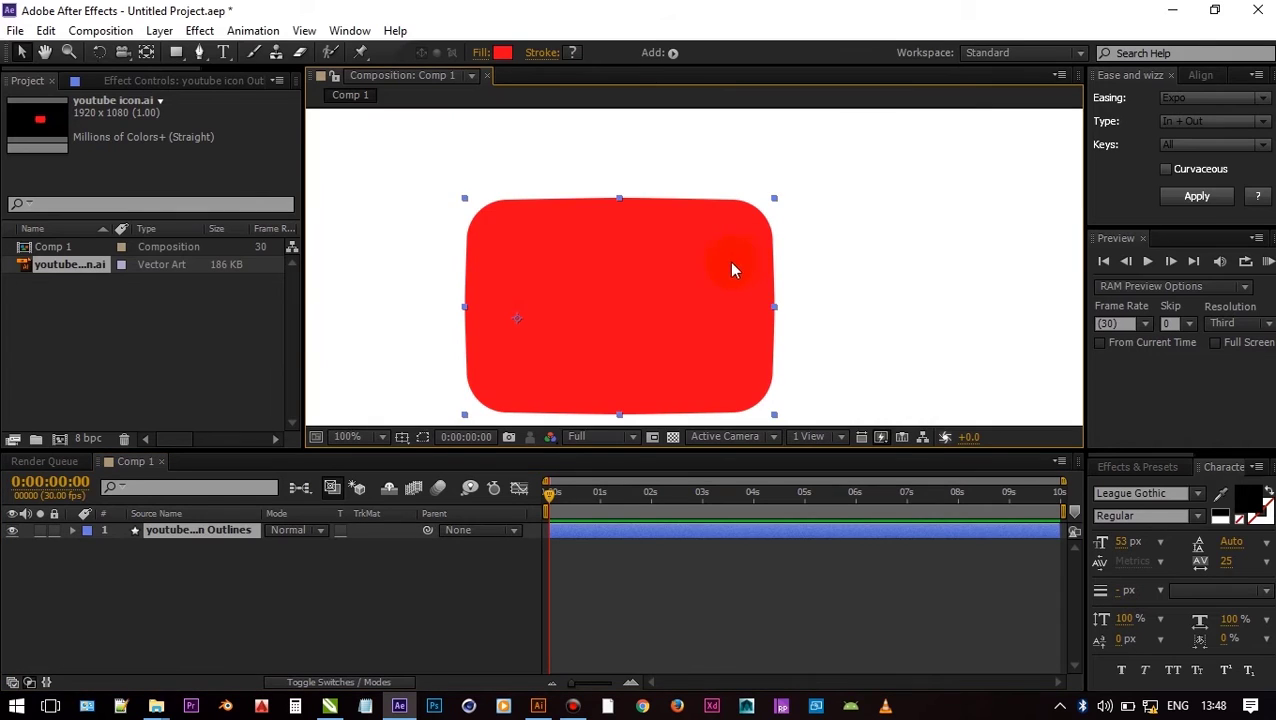
{"action": "left_click", "coordinate": [149, 56]}
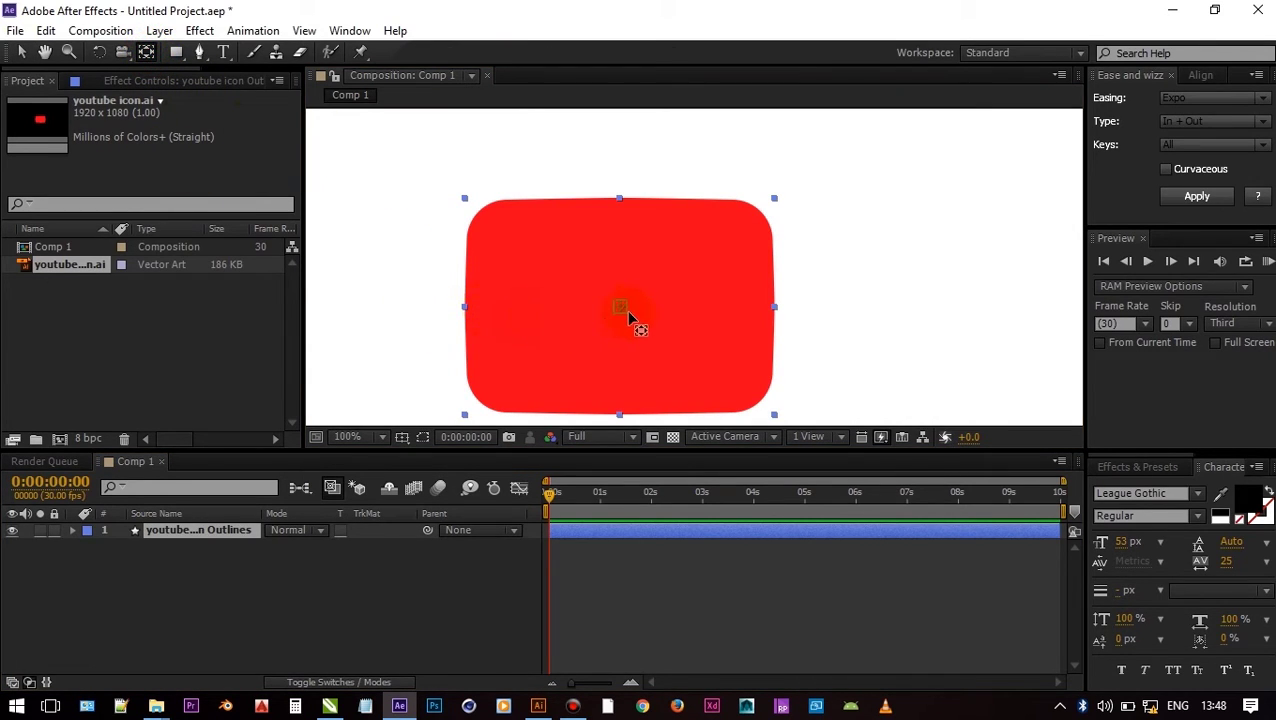
{"action": "left_click", "coordinate": [628, 314]}
{"action": "scroll", "coordinate": [760, 290], "scroll_direction": "down", "scroll_amount": 4}
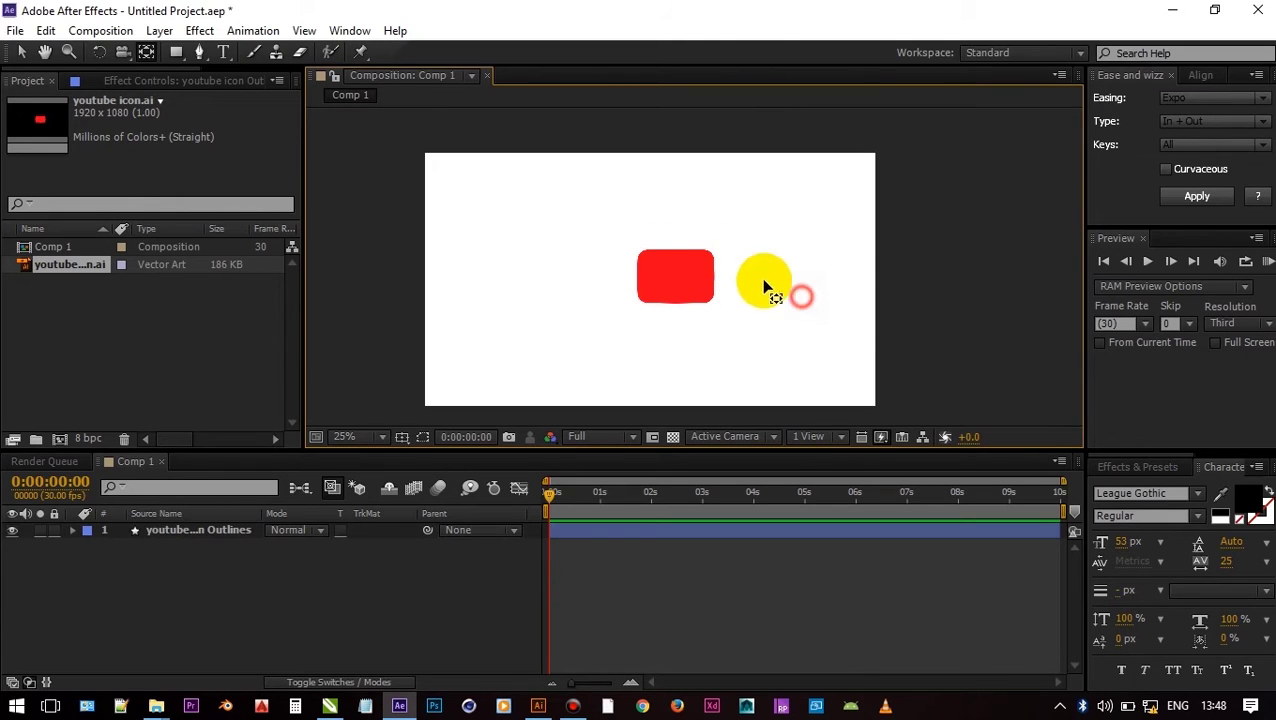
{"action": "left_click", "coordinate": [22, 52]}
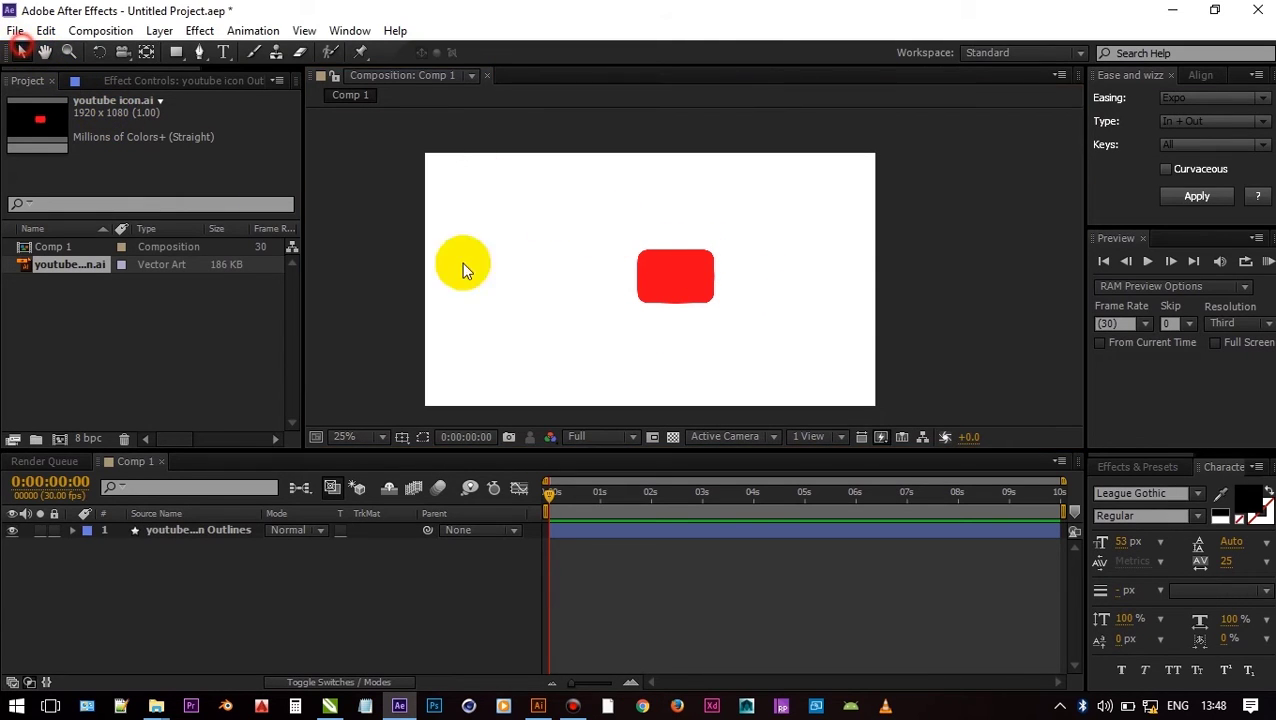
{"action": "left_click", "coordinate": [540, 299]}
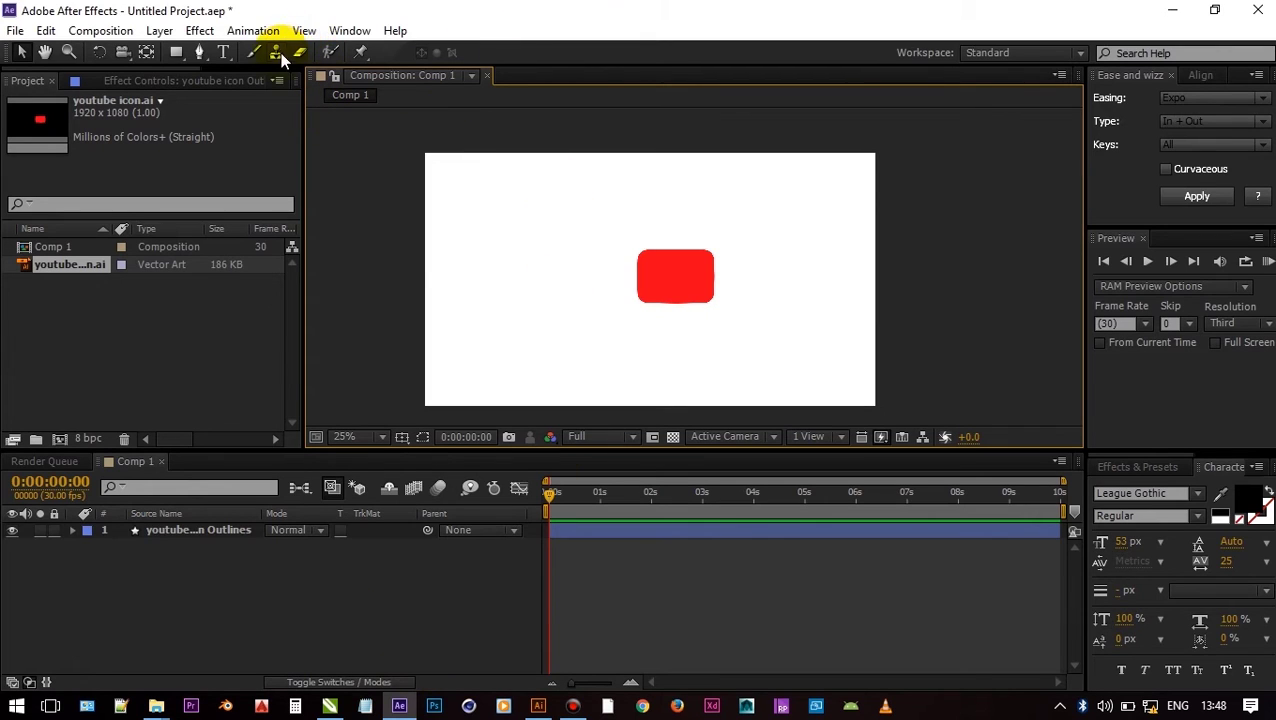
Add the text "You" on the white area left of the red shape.
{"action": "left_click", "coordinate": [226, 52]}
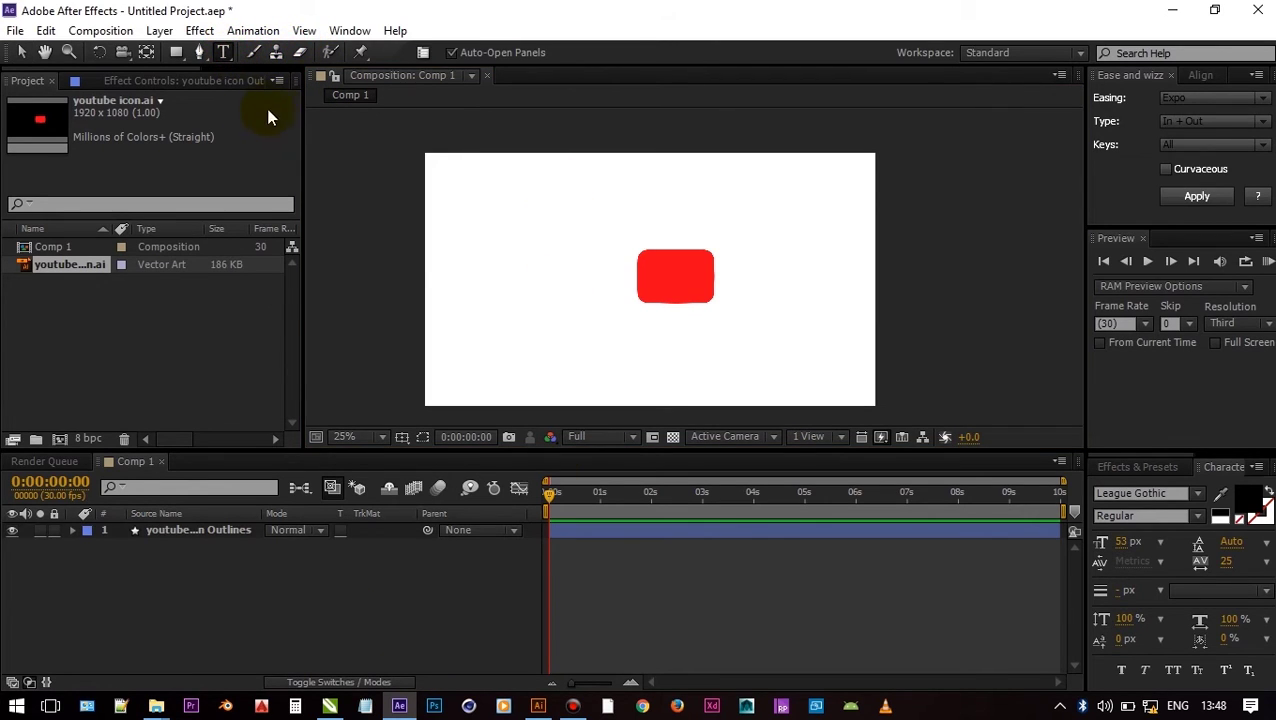
{"action": "scroll", "coordinate": [548, 260], "scroll_direction": "up", "scroll_amount": 2}
{"action": "left_click", "coordinate": [462, 288]}
{"action": "type", "text": "You"}
{"action": "left_click", "coordinate": [20, 50]}
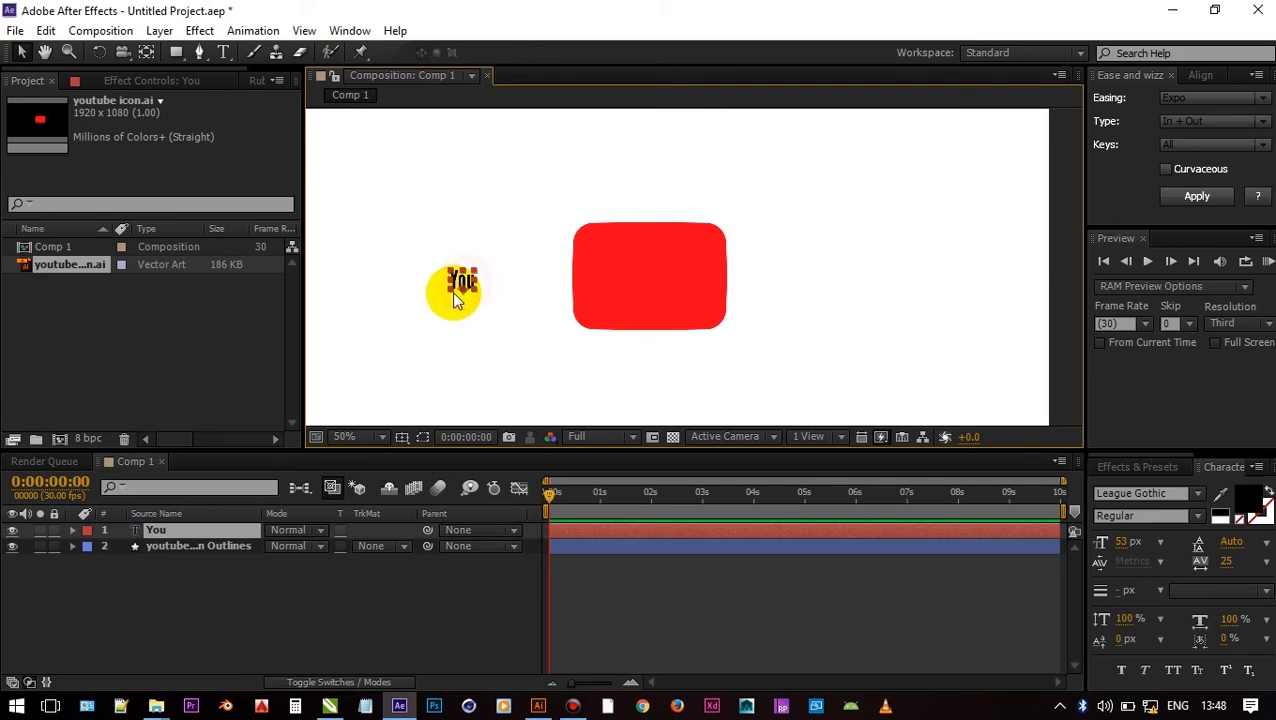
Center the anchor point of the You text.
{"action": "scroll", "coordinate": [456, 285], "scroll_direction": "up", "scroll_amount": 3}
{"action": "key", "text": "y"}
{"action": "left_click", "coordinate": [21, 52]}
{"action": "scroll", "coordinate": [440, 275], "scroll_direction": "down", "scroll_amount": 1}
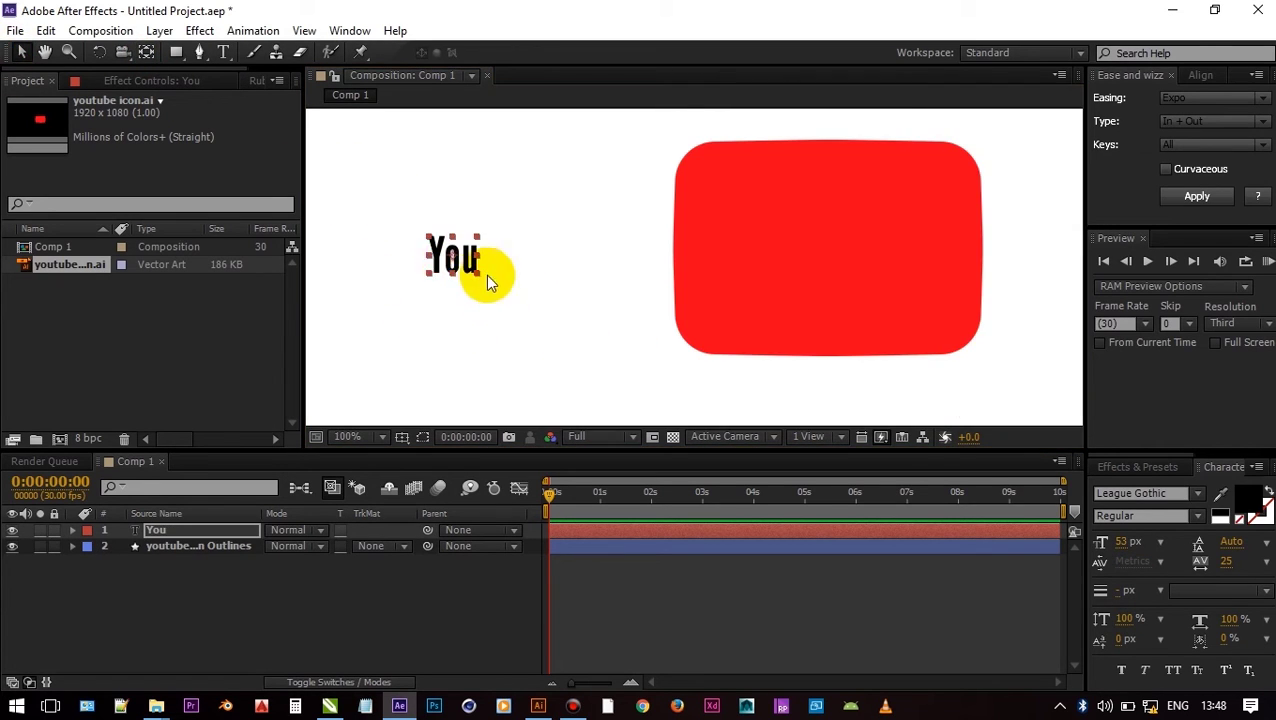
Scale the You text to 355% and position it just left of the red shape.
{"action": "left_click", "coordinate": [487, 279]}
{"action": "left_click", "coordinate": [464, 264]}
{"action": "key", "text": "s"}
{"action": "left_click_drag", "start_coordinate": [321, 546], "coordinate": [524, 528]}
{"action": "left_click_drag", "start_coordinate": [504, 302], "coordinate": [875, 293]}
{"action": "left_click_drag", "start_coordinate": [341, 547], "coordinate": [392, 548]}
{"action": "left_click_drag", "start_coordinate": [852, 285], "coordinate": [588, 290]}
{"action": "left_click", "coordinate": [566, 335]}
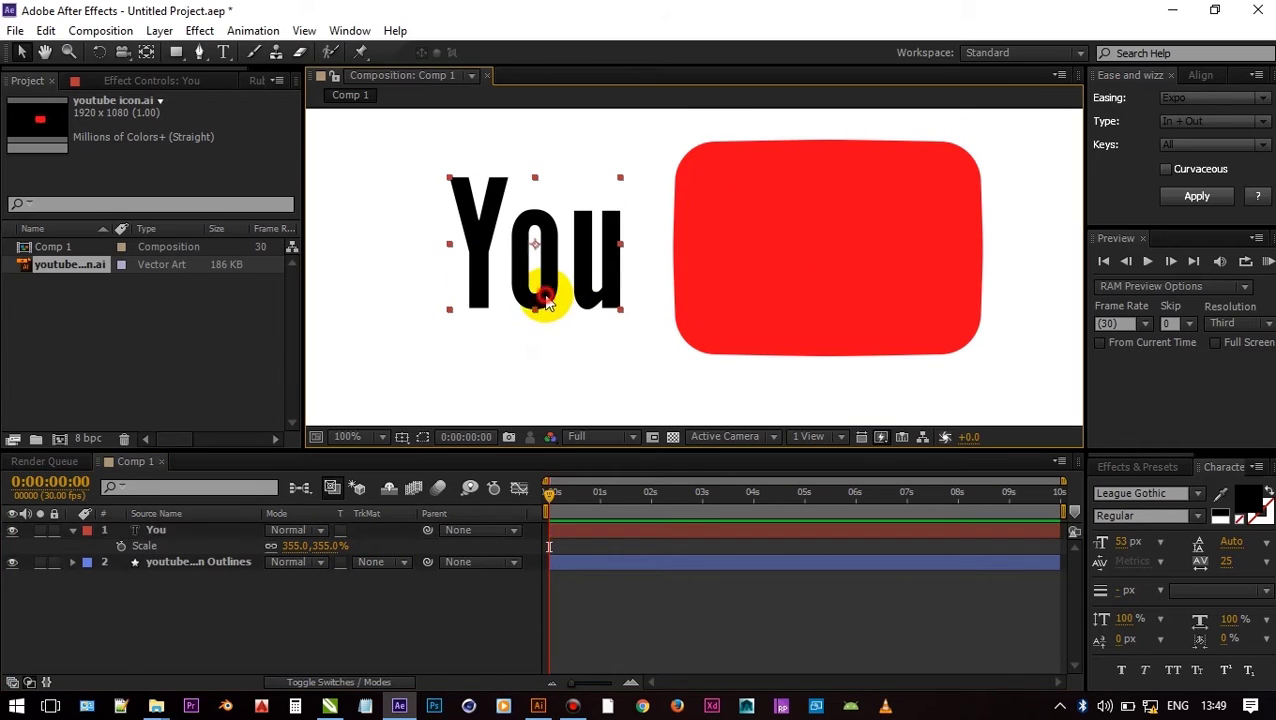
Duplicate the You text, change the copy to "Tube", and place it over the red shape.
{"action": "left_click", "coordinate": [544, 296]}
{"action": "key", "text": "ctrl+d"}
{"action": "double_click", "coordinate": [187, 530]}
{"action": "type", "text": "Tube"}
{"action": "left_click", "coordinate": [22, 52]}
{"action": "left_click_drag", "start_coordinate": [568, 220], "coordinate": [858, 237]}
Set the character tracking of the Tube and You texts to 0.
{"action": "left_click", "coordinate": [1264, 562]}
{"action": "left_click", "coordinate": [1208, 383]}
{"action": "left_click", "coordinate": [547, 270]}
{"action": "left_click", "coordinate": [1264, 562]}
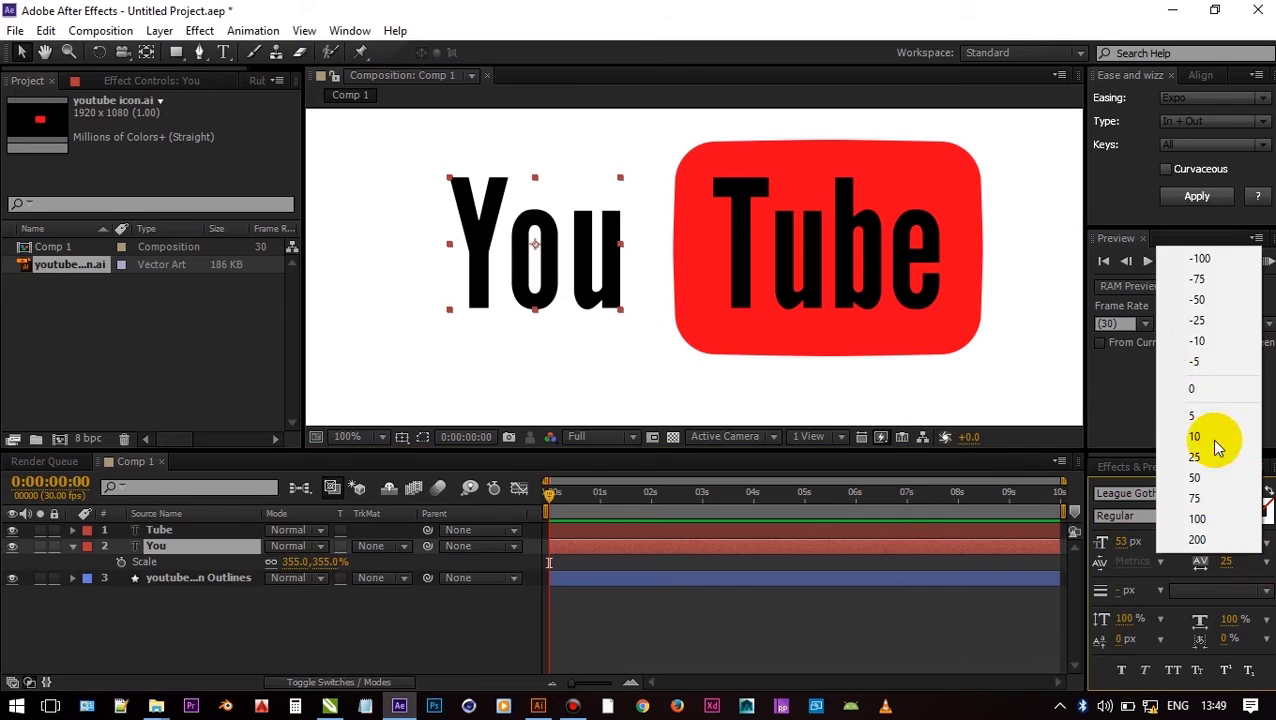
{"action": "left_click", "coordinate": [1208, 386]}
Change the Tube text's fill color to white.
{"action": "left_click", "coordinate": [899, 255]}
{"action": "left_click", "coordinate": [1247, 500]}
{"action": "left_click", "coordinate": [764, 79]}
{"action": "left_click", "coordinate": [1176, 78]}
Move the You text closer to the red shape, and shift the whole logo slightly left.
{"action": "left_click_drag", "start_coordinate": [583, 288], "coordinate": [614, 289]}
{"action": "left_click", "coordinate": [609, 339]}
{"action": "left_click_drag", "start_coordinate": [800, 289], "coordinate": [739, 285]}
Duplicate the You and Tube text layers and stack both copies above the originals.
{"action": "left_click", "coordinate": [557, 286]}
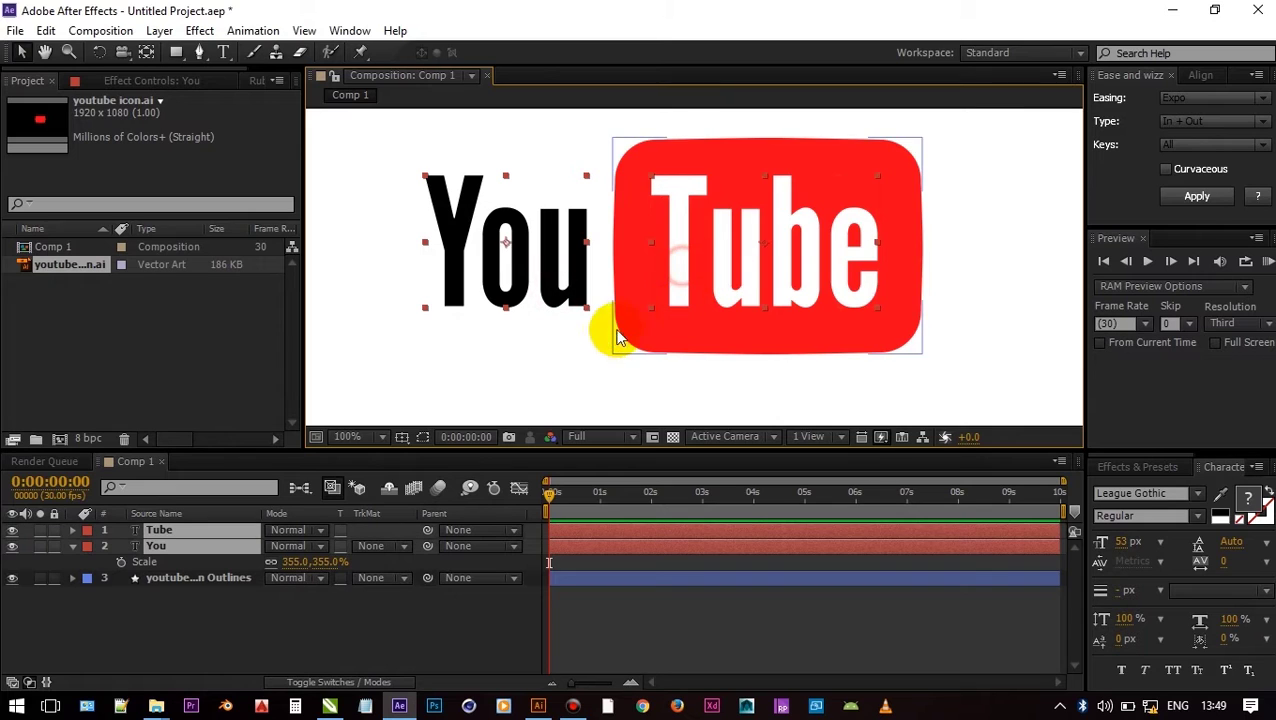
{"action": "key", "text": "ctrl+d"}
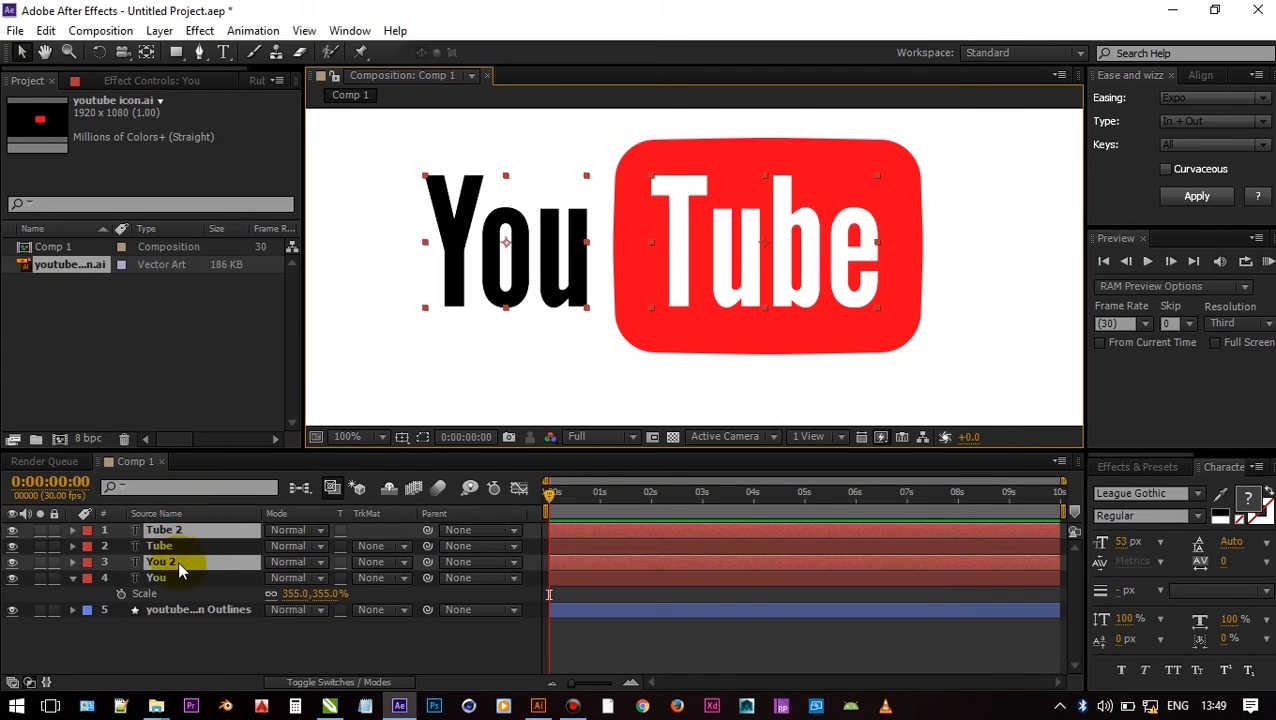
{"action": "left_click_drag", "start_coordinate": [177, 562], "coordinate": [177, 542]}
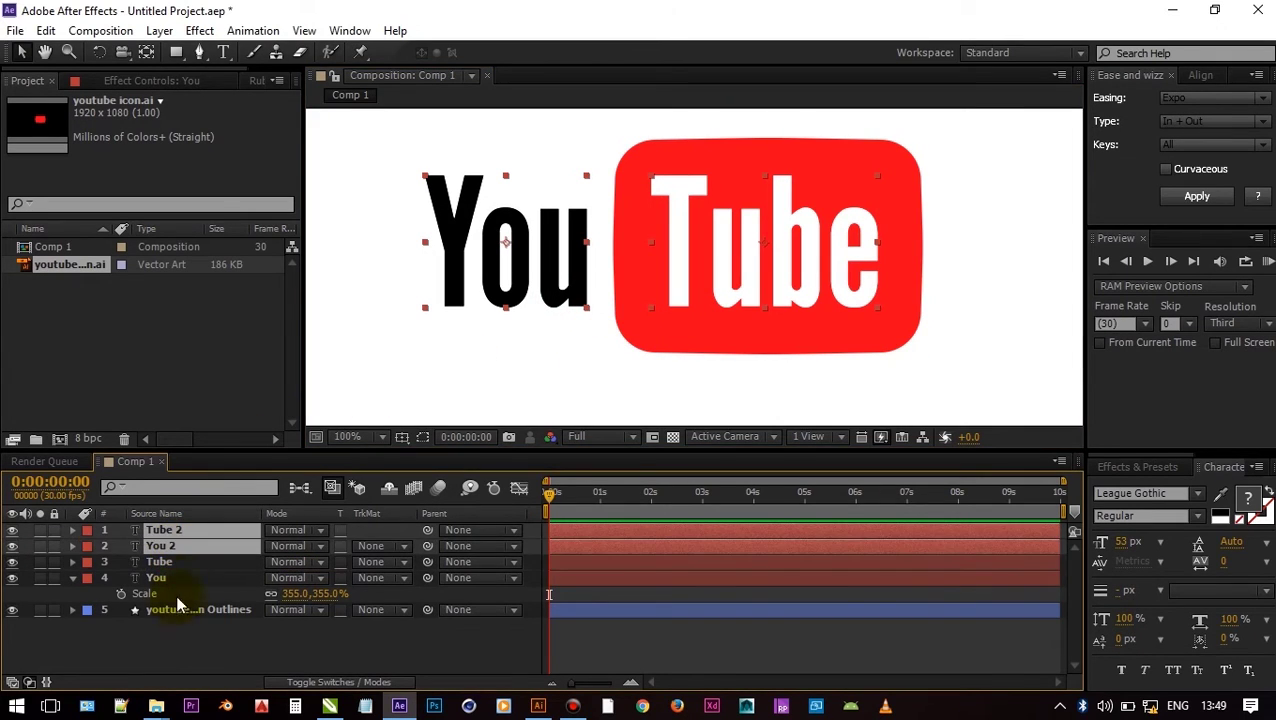
{"action": "left_click", "coordinate": [181, 653]}
Set the label color of the You 2 and Tube 2 layers to Yellow.
{"action": "left_click", "coordinate": [180, 546]}
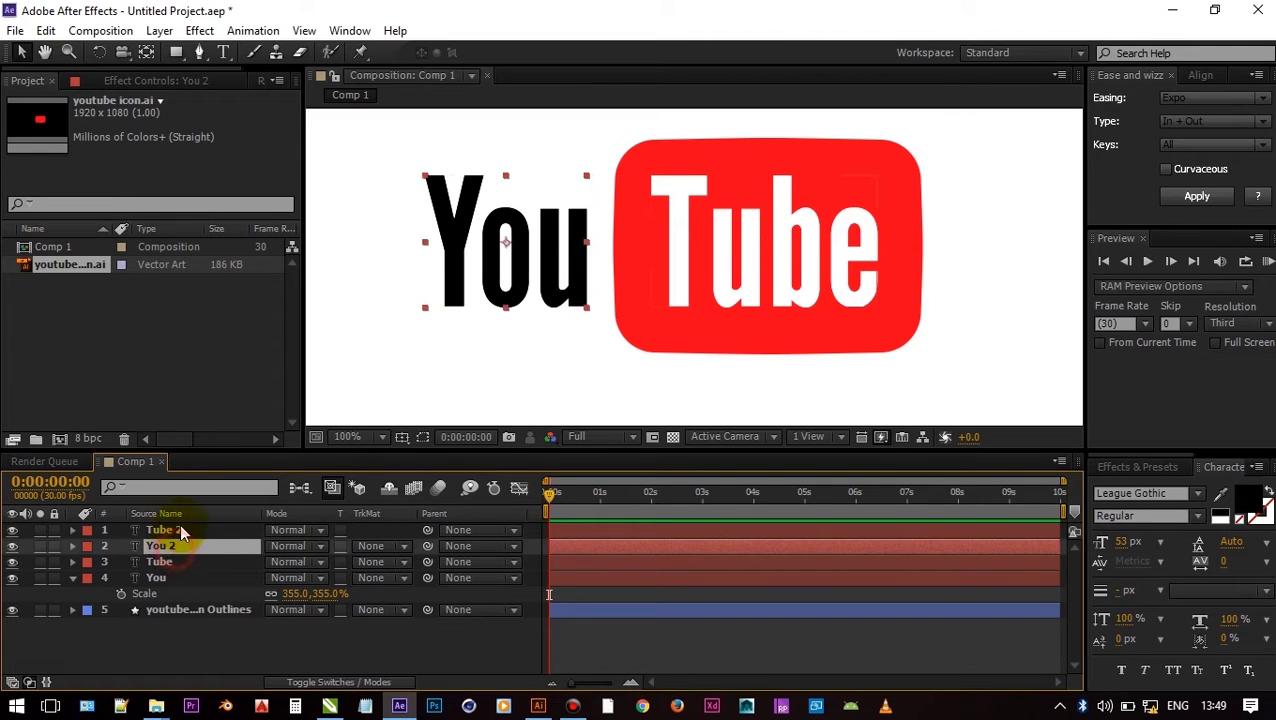
{"action": "left_click", "coordinate": [88, 545]}
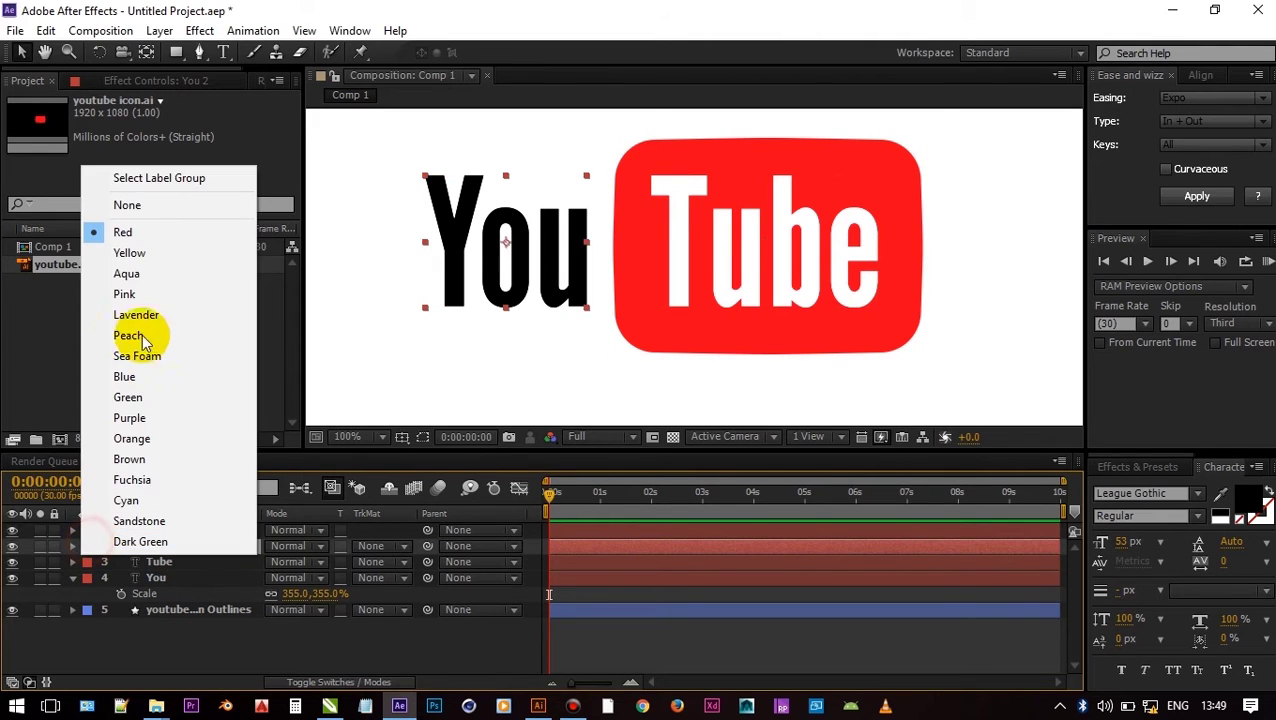
{"action": "left_click", "coordinate": [128, 252]}
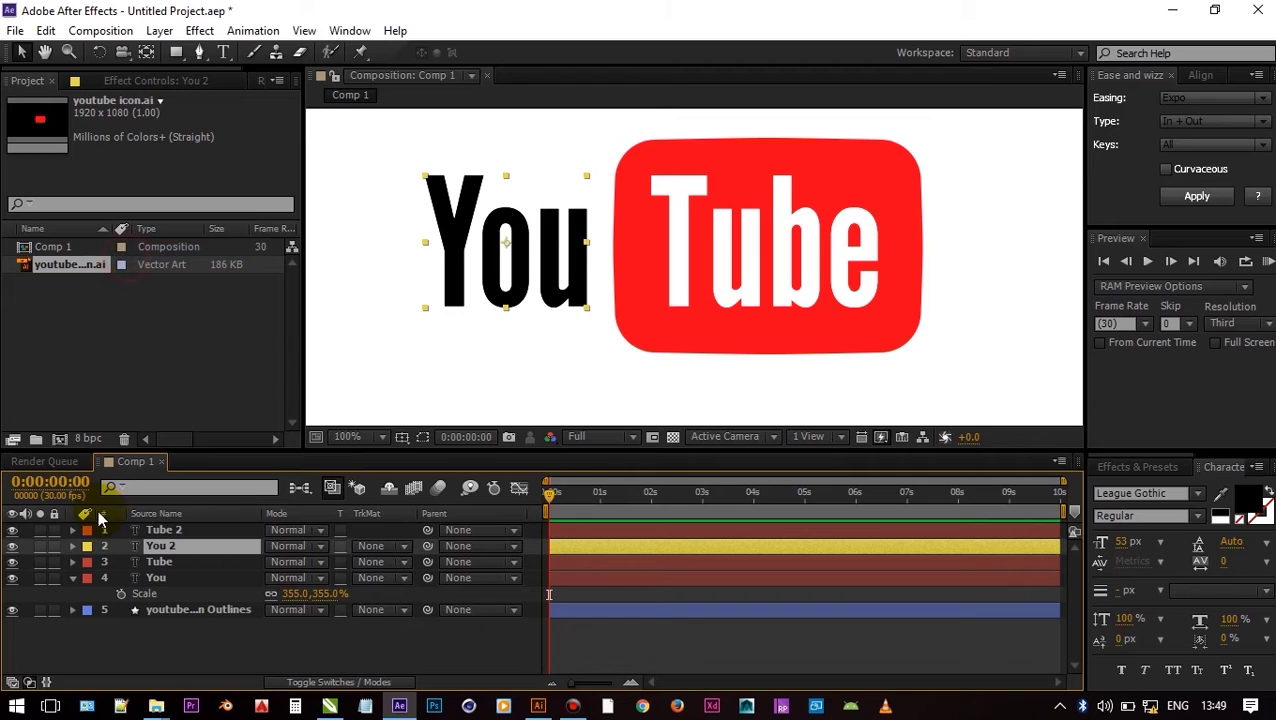
{"action": "left_click", "coordinate": [88, 529]}
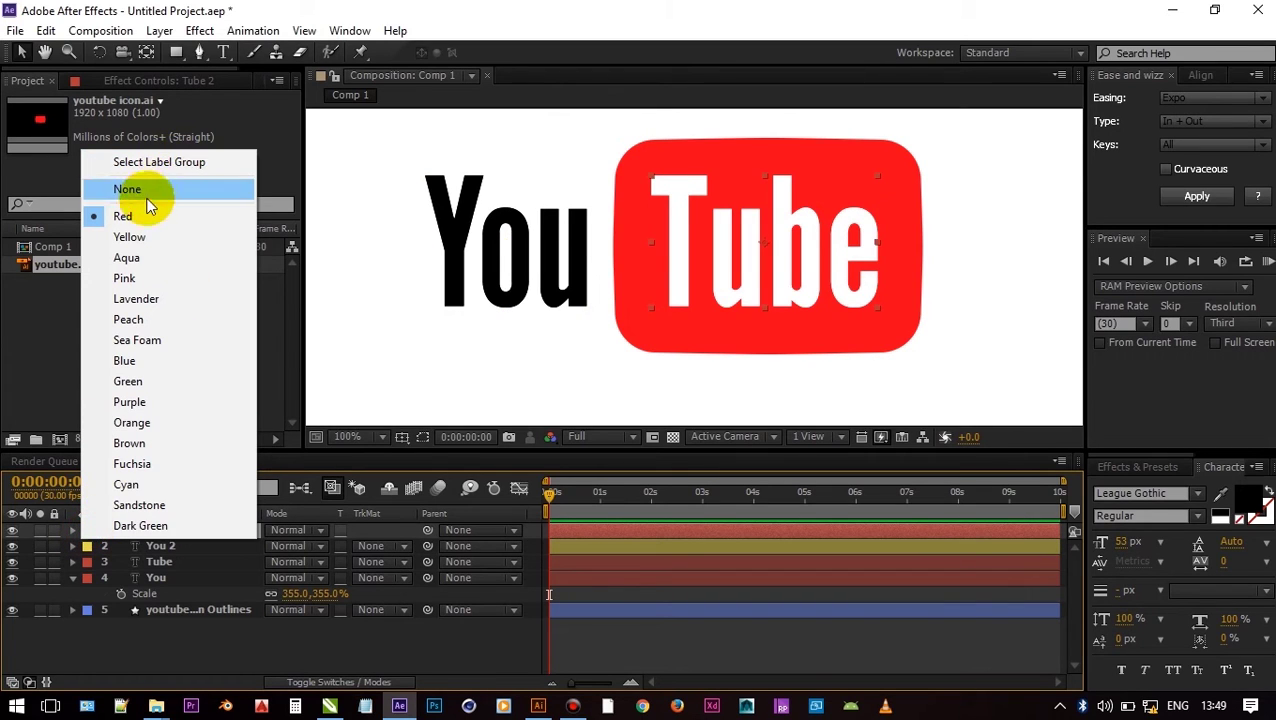
{"action": "left_click", "coordinate": [135, 237]}
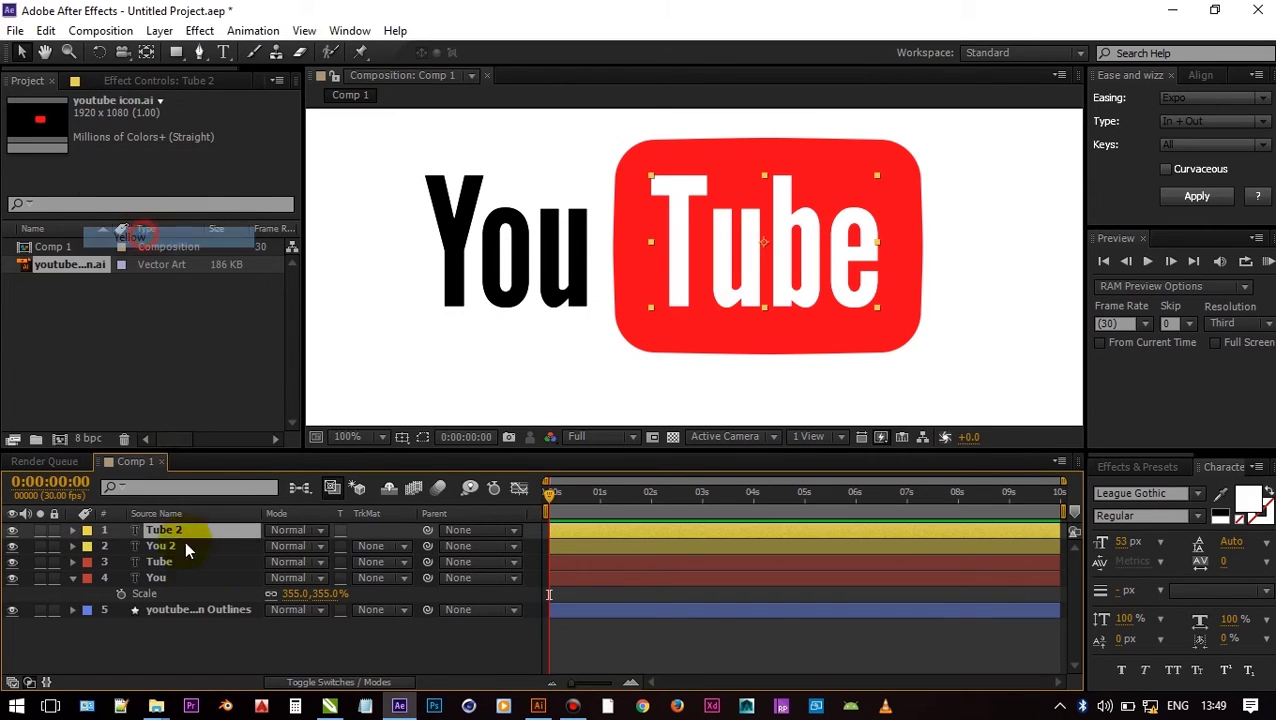
{"action": "left_click", "coordinate": [203, 641]}
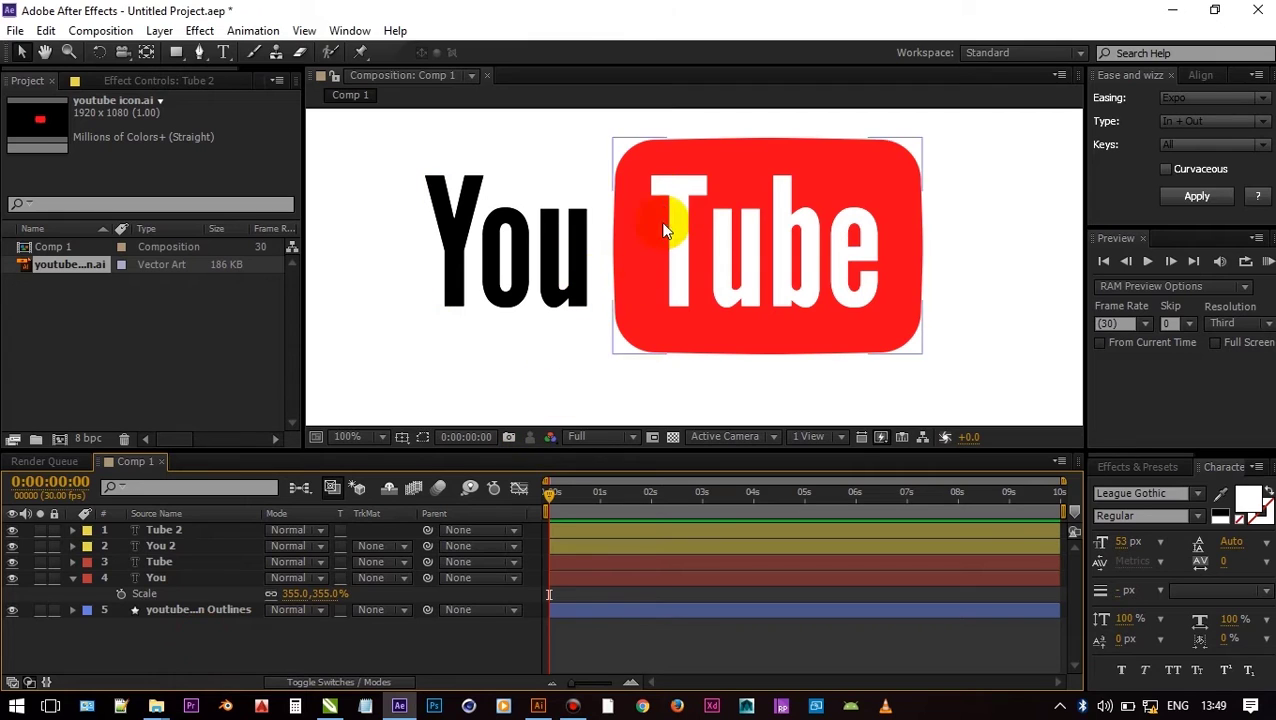
Collapse the You layer's properties, and add Position and Scale keyframes to the red shape layer at frame 10.
{"action": "left_click", "coordinate": [661, 342]}
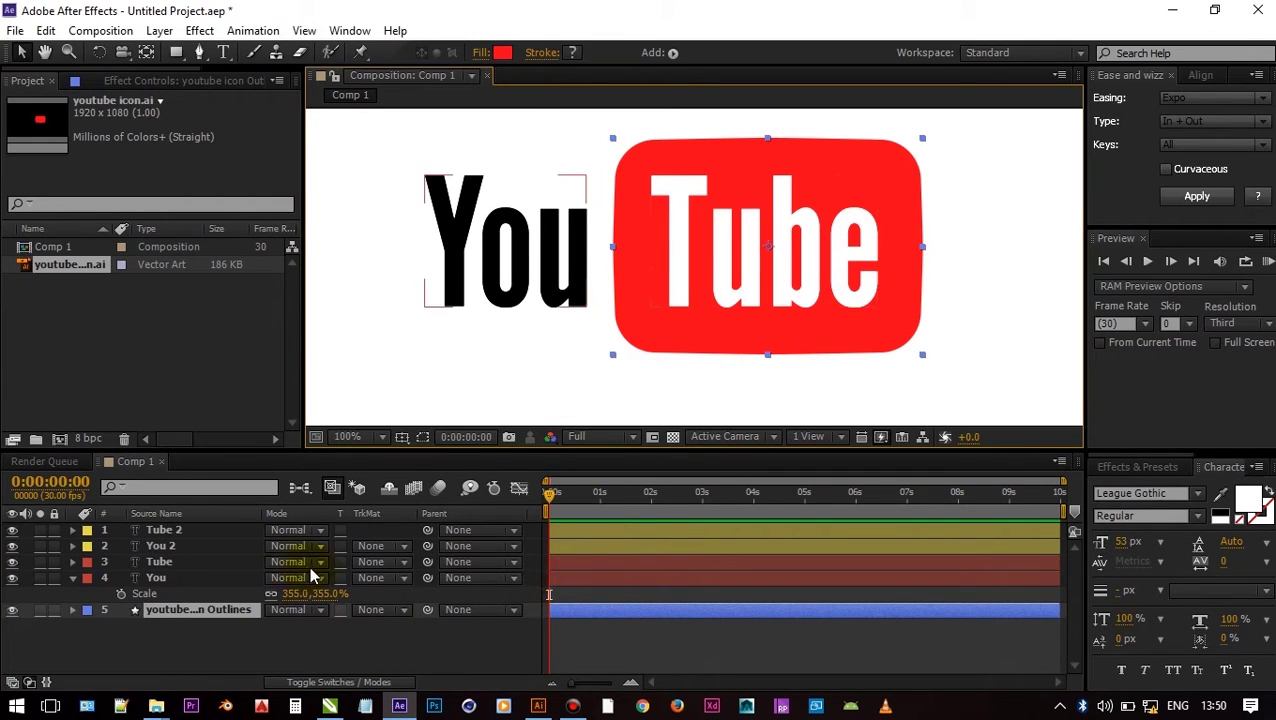
{"action": "left_click", "coordinate": [67, 580]}
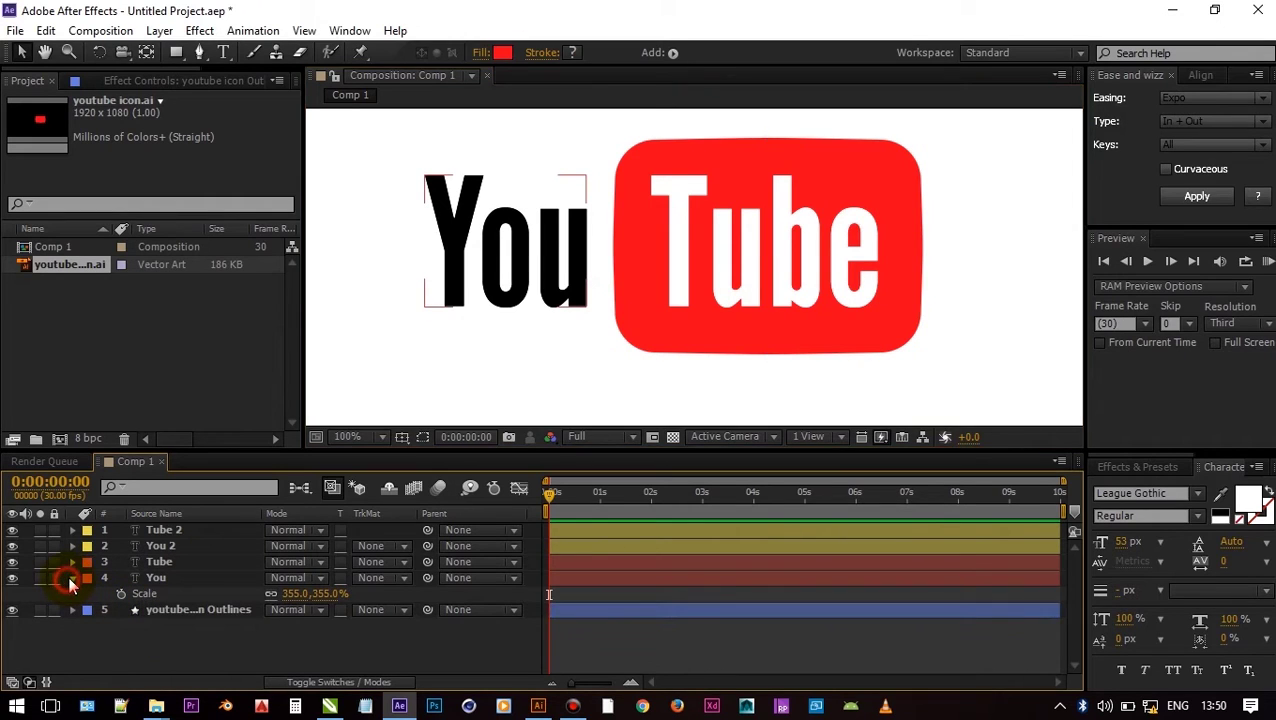
{"action": "left_click", "coordinate": [70, 577]}
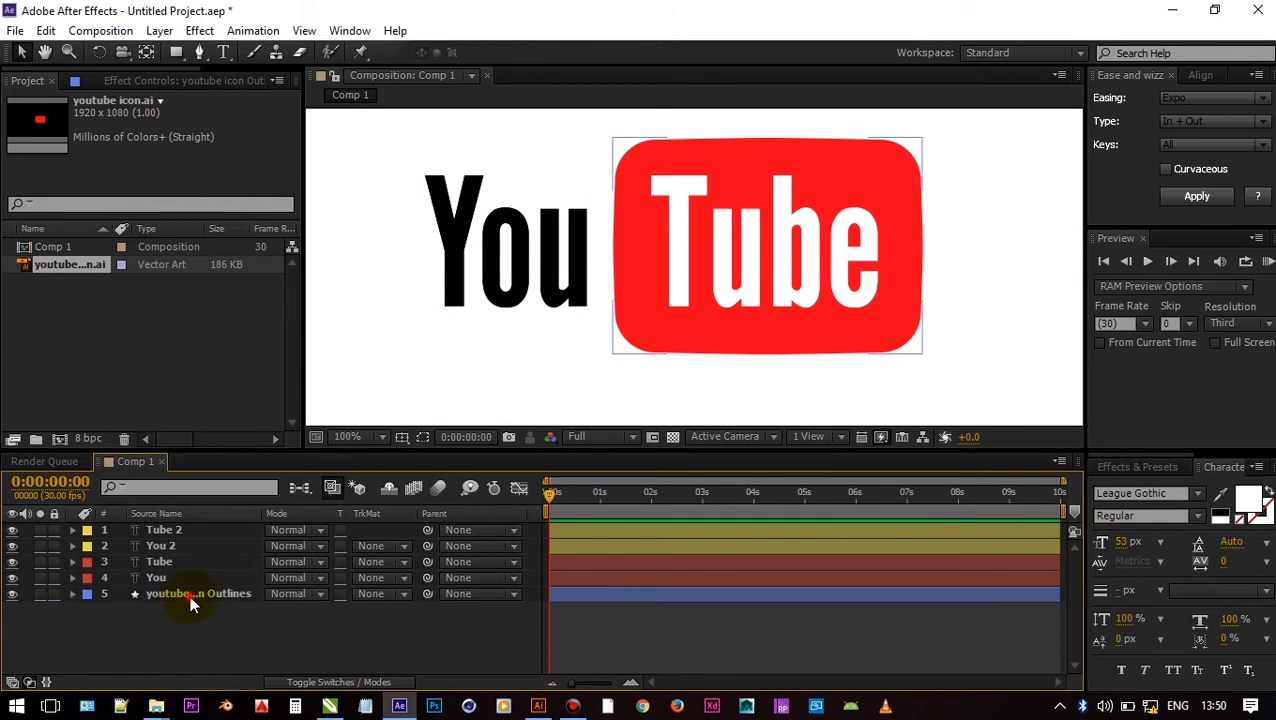
{"action": "left_click", "coordinate": [193, 596]}
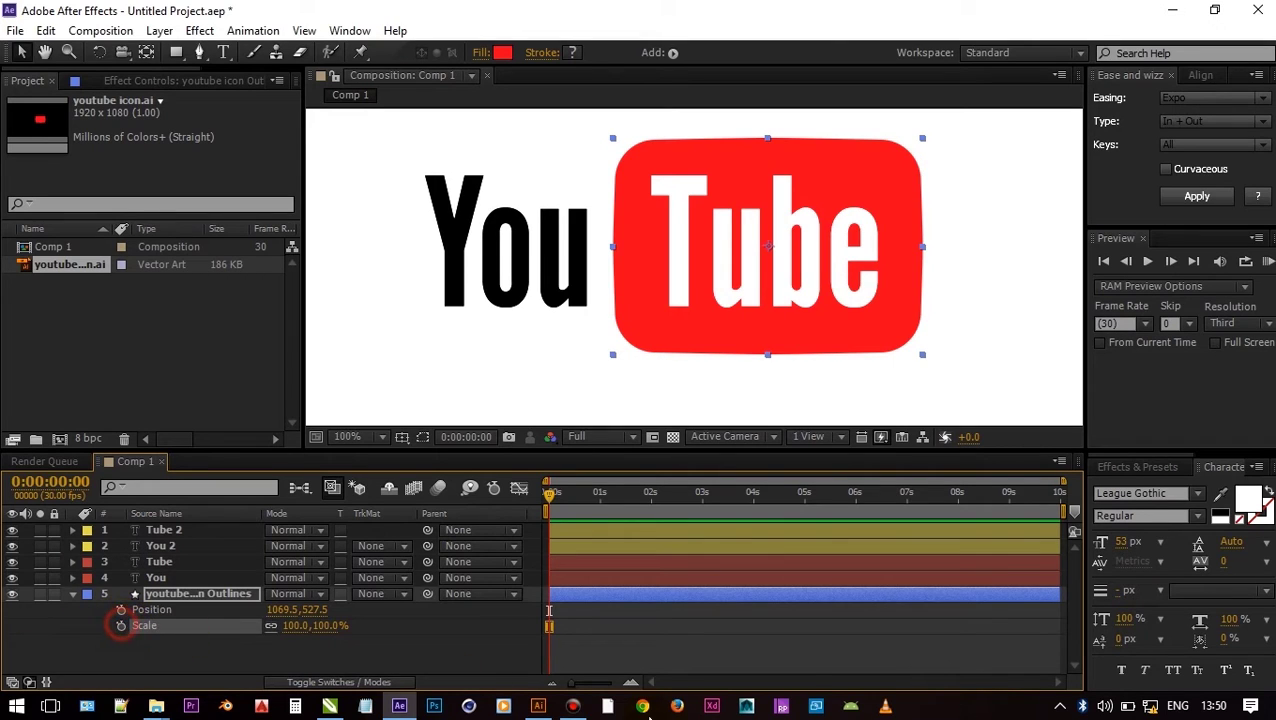
{"action": "left_click", "coordinate": [638, 686]}
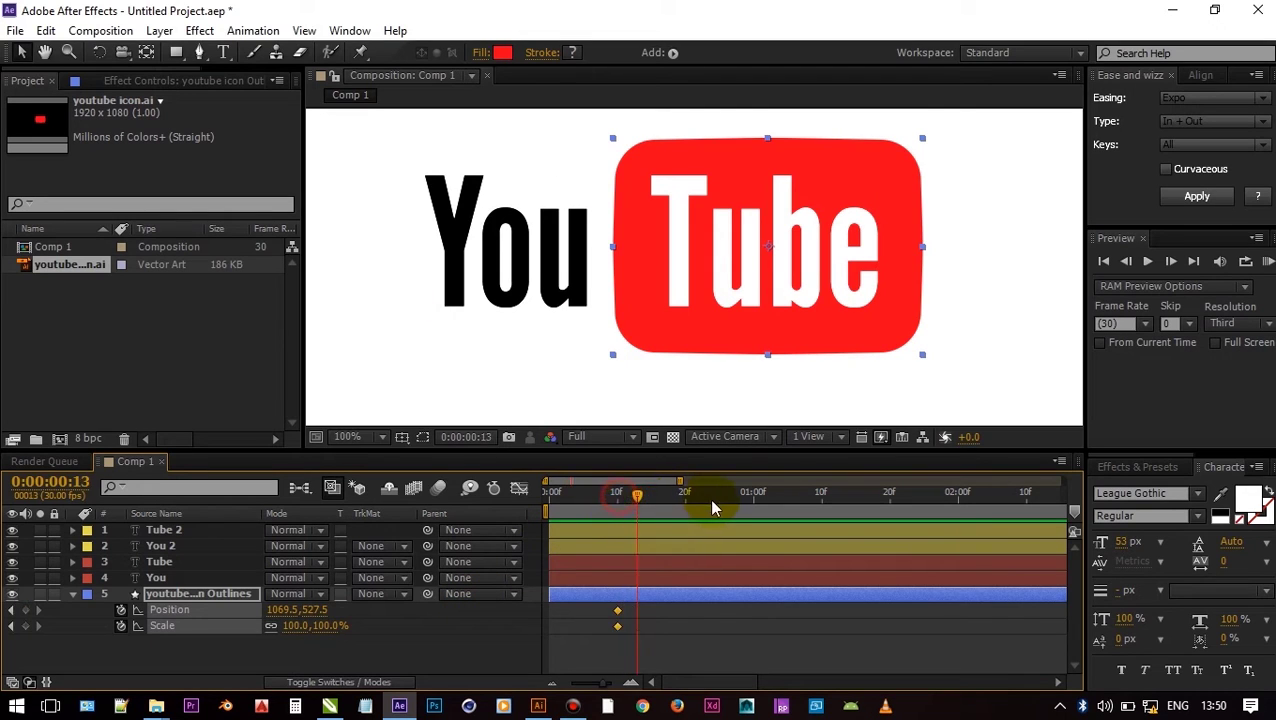
At 0:00:01:10, keyframe the red shape layer's position at 719.5, 527.5 and its scale at 74.5%, and return to frame 10.
{"action": "left_click_drag", "start_coordinate": [712, 501], "coordinate": [751, 511]}
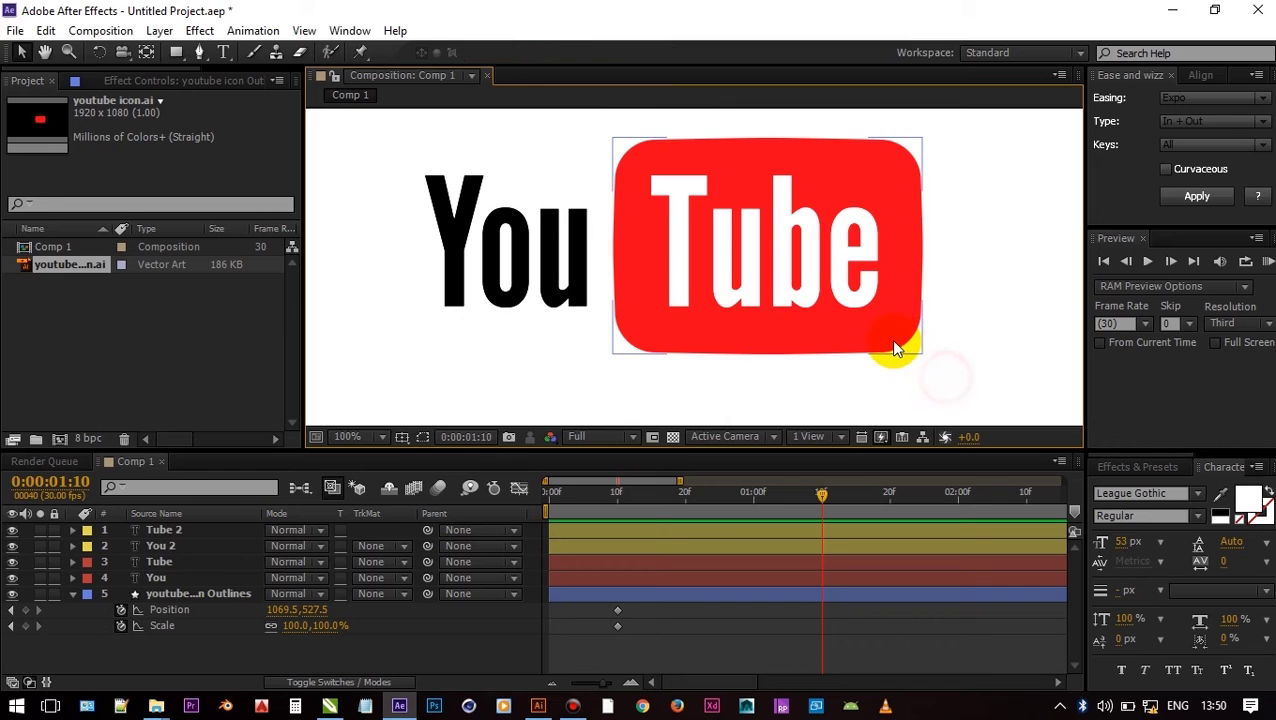
{"action": "left_click_drag", "start_coordinate": [890, 339], "coordinate": [563, 355]}
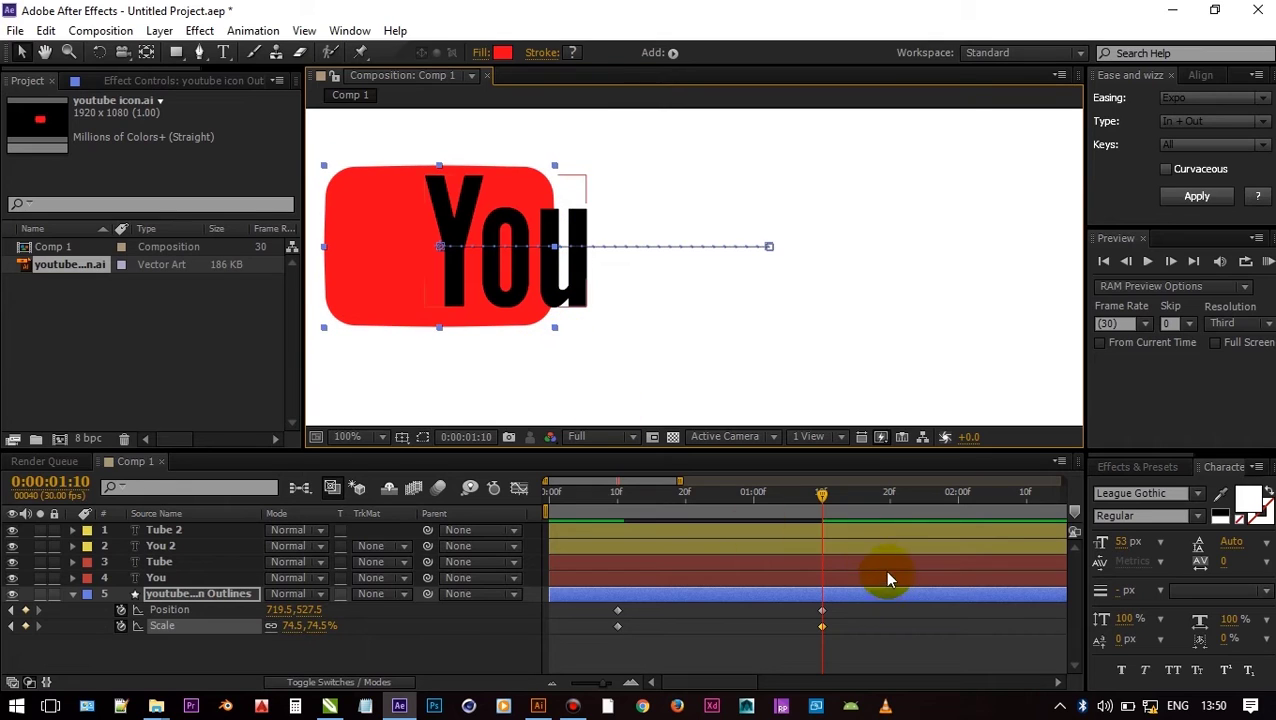
{"action": "left_click_drag", "start_coordinate": [815, 505], "coordinate": [607, 611]}
{"action": "left_click", "coordinate": [649, 658]}
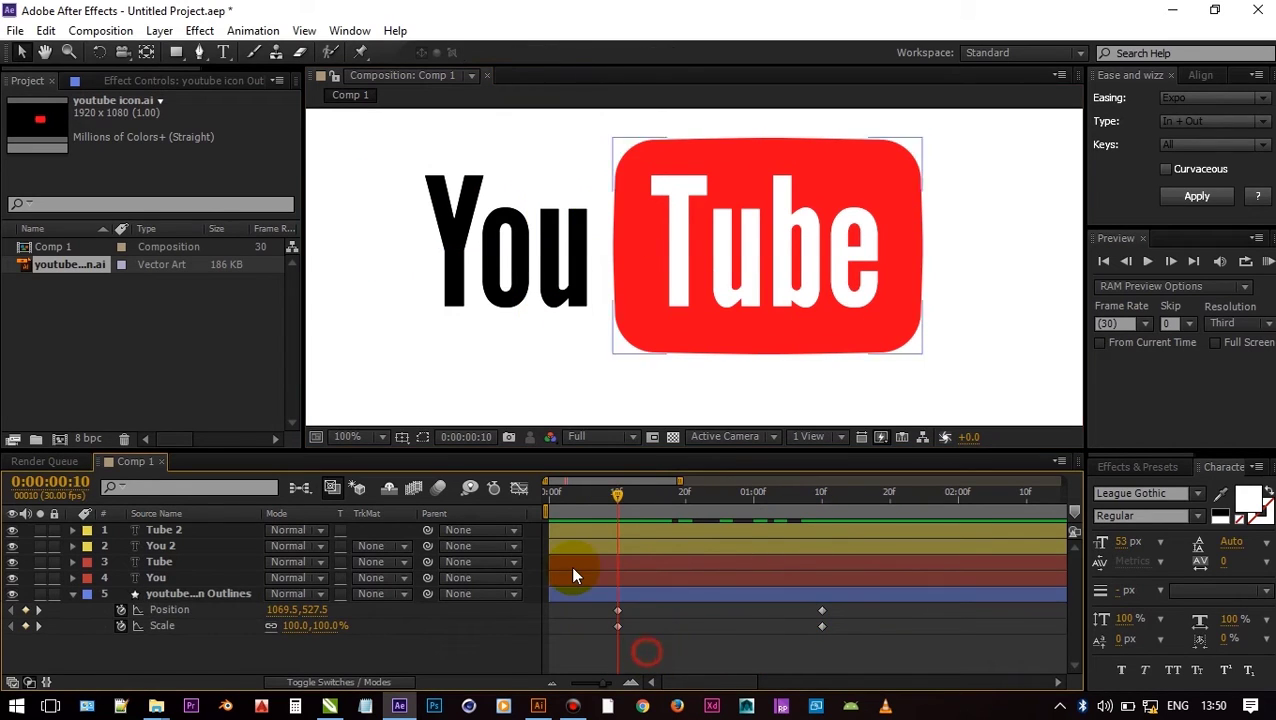
Parent the You layer to the Tube layer and the You 2 layer to the Tube 2 layer.
{"action": "left_click", "coordinate": [557, 300]}
{"action": "left_click", "coordinate": [718, 256]}
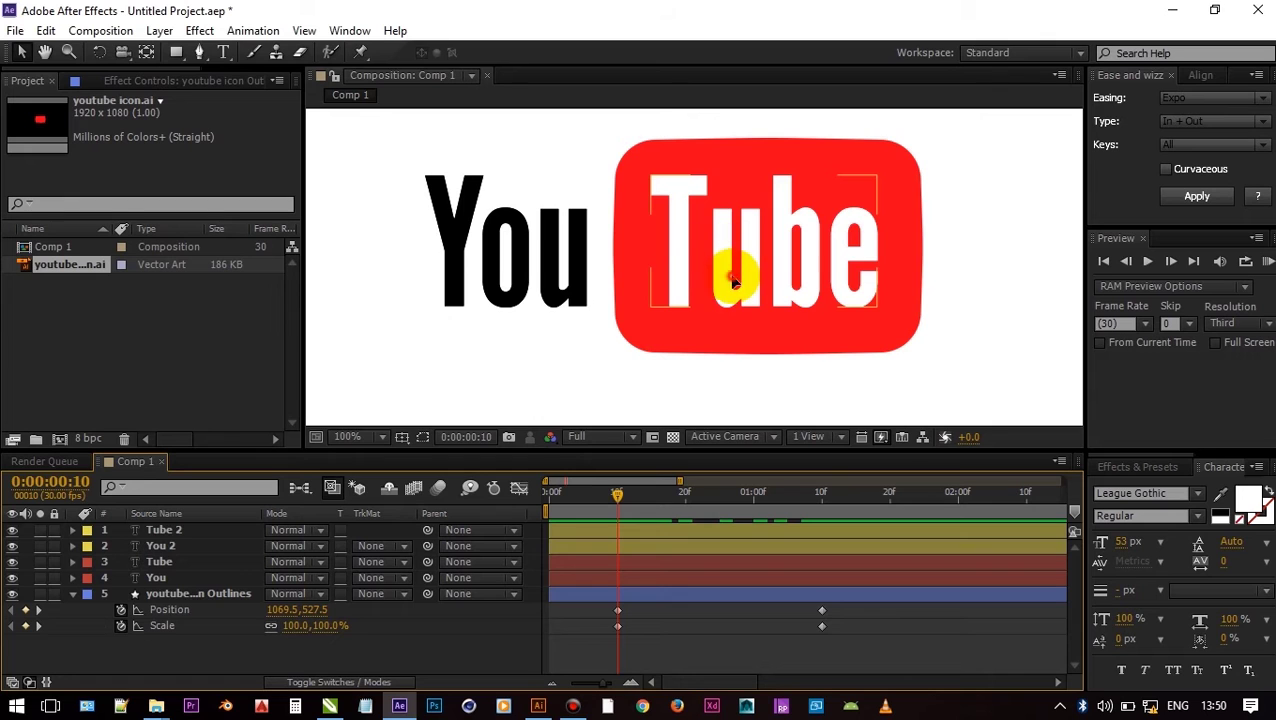
{"action": "left_click", "coordinate": [730, 293]}
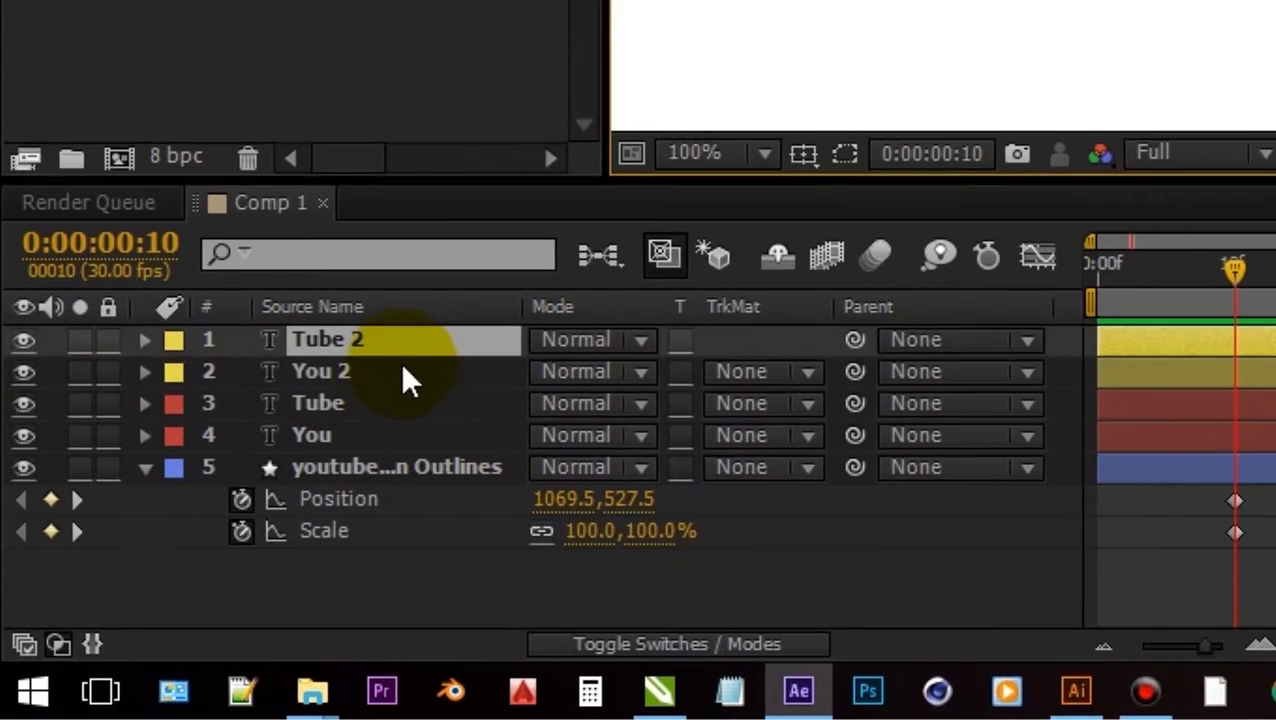
{"action": "left_click", "coordinate": [382, 370]}
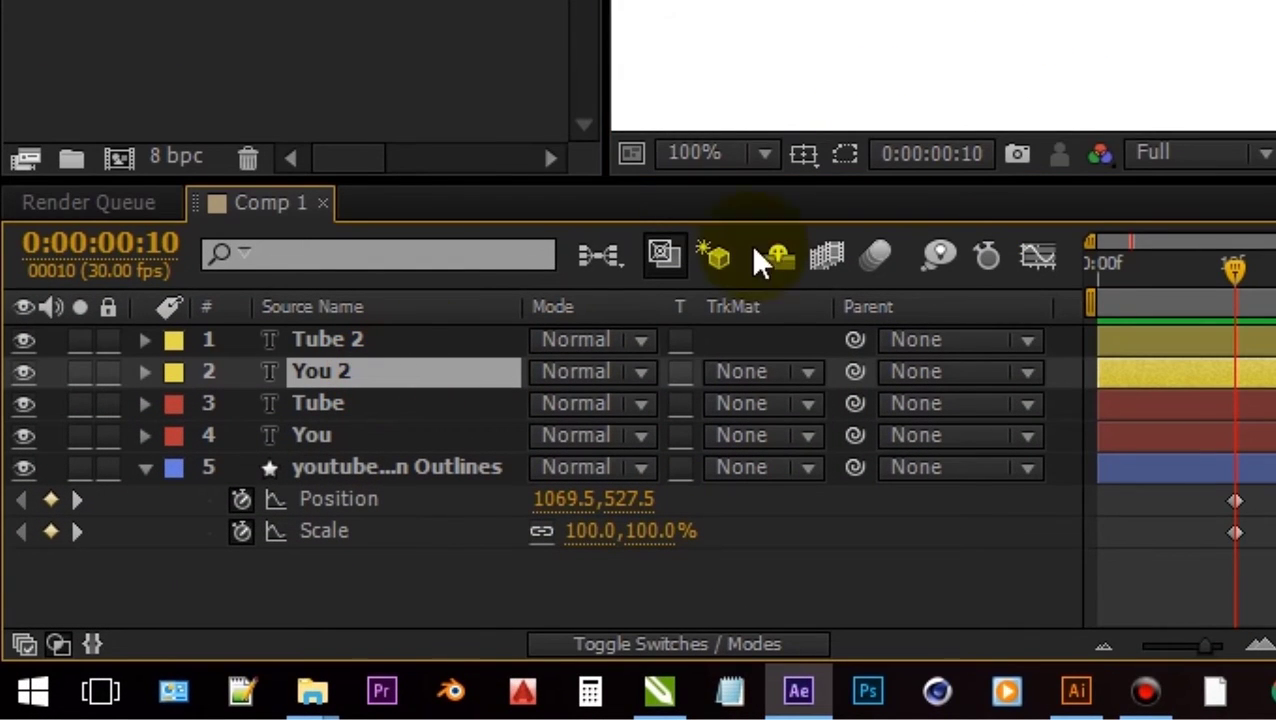
{"action": "left_click", "coordinate": [334, 435]}
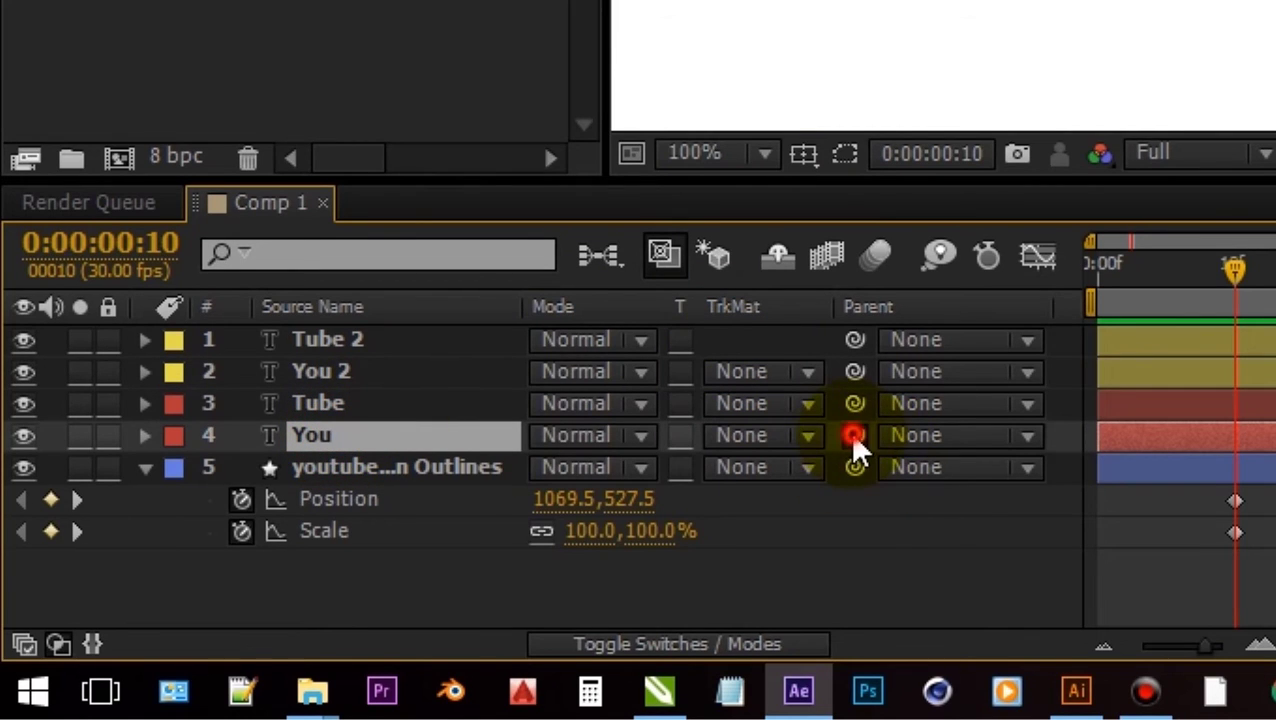
{"action": "left_click_drag", "start_coordinate": [686, 435], "coordinate": [322, 401]}
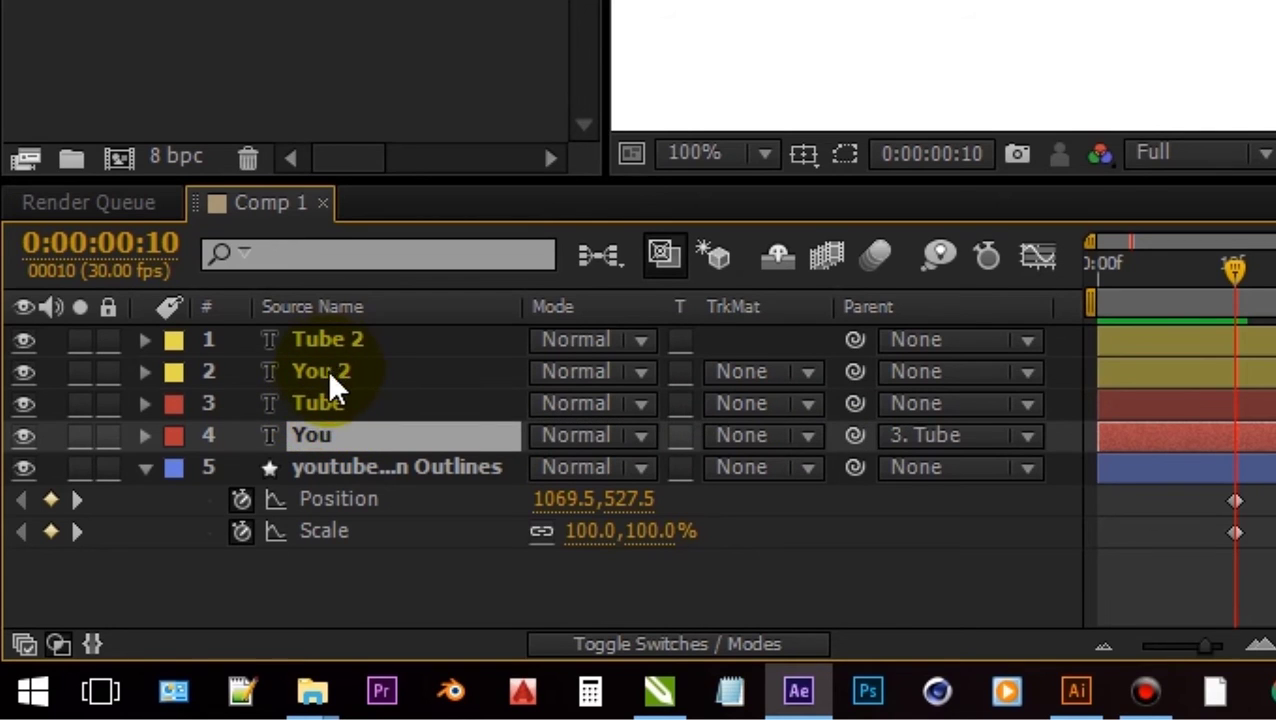
{"action": "left_click", "coordinate": [327, 369]}
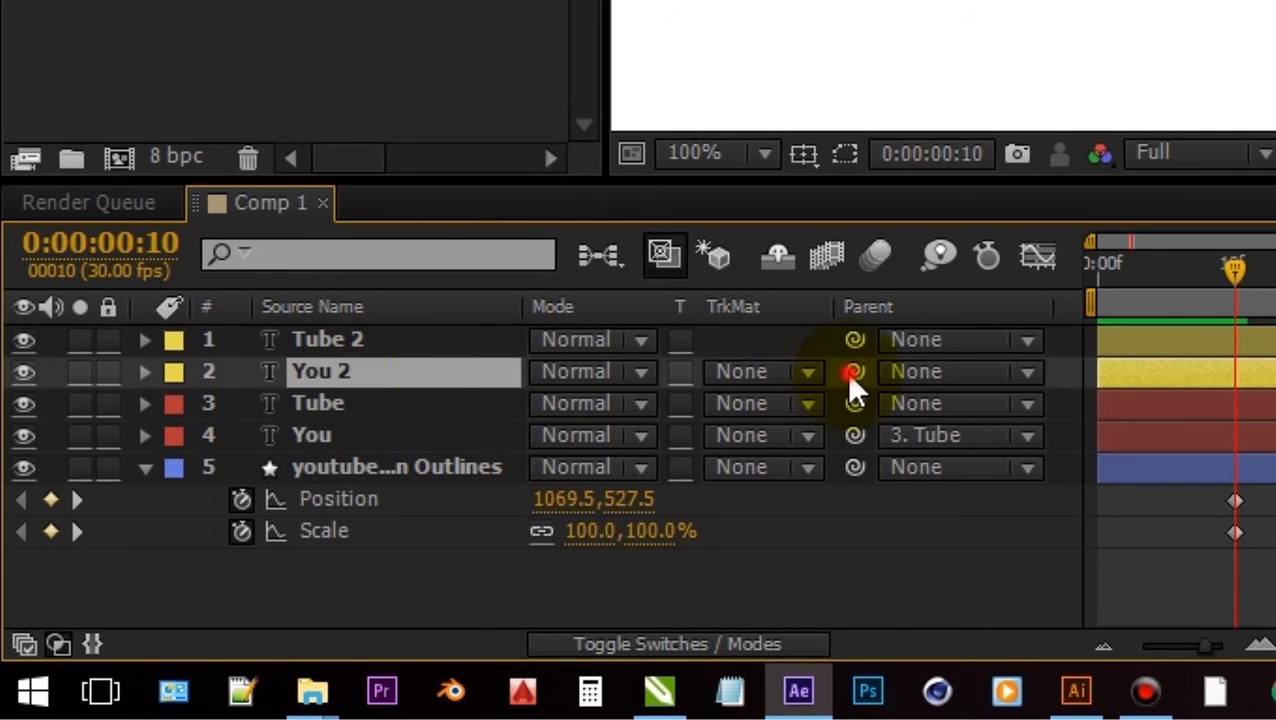
{"action": "left_click_drag", "start_coordinate": [848, 376], "coordinate": [366, 342]}
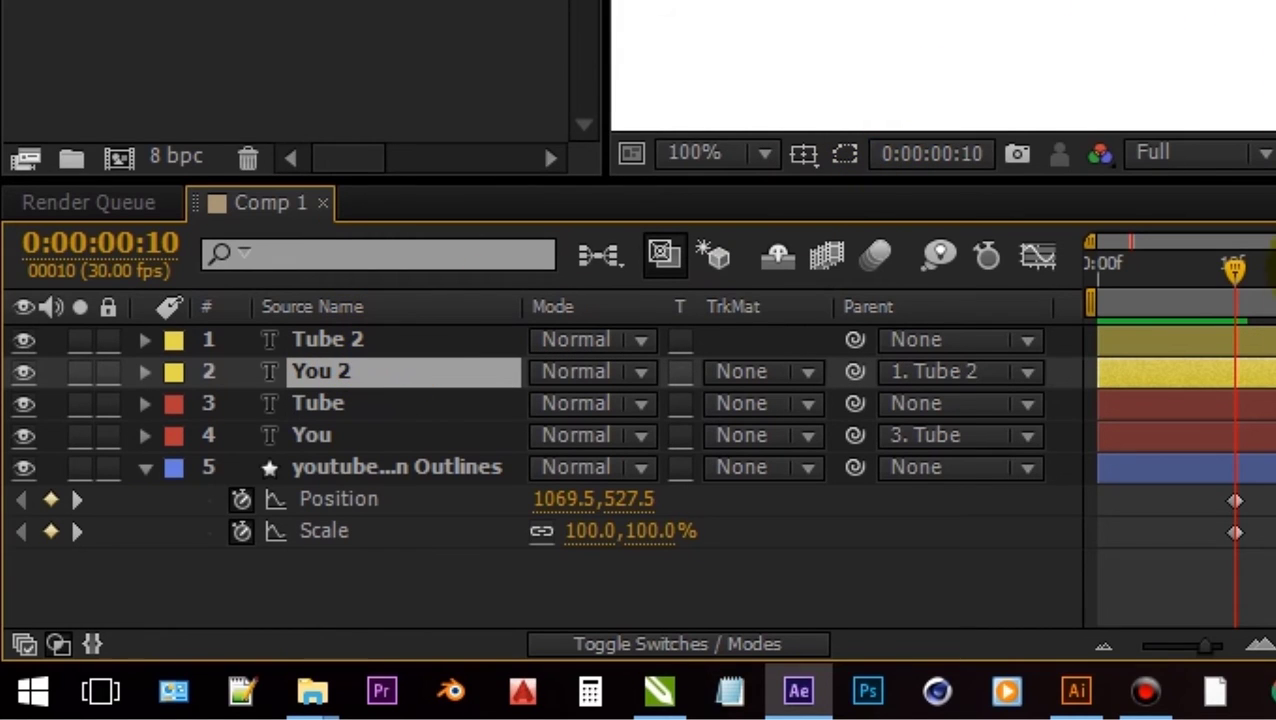
{"action": "left_click_drag", "start_coordinate": [1245, 282], "coordinate": [1245, 339]}
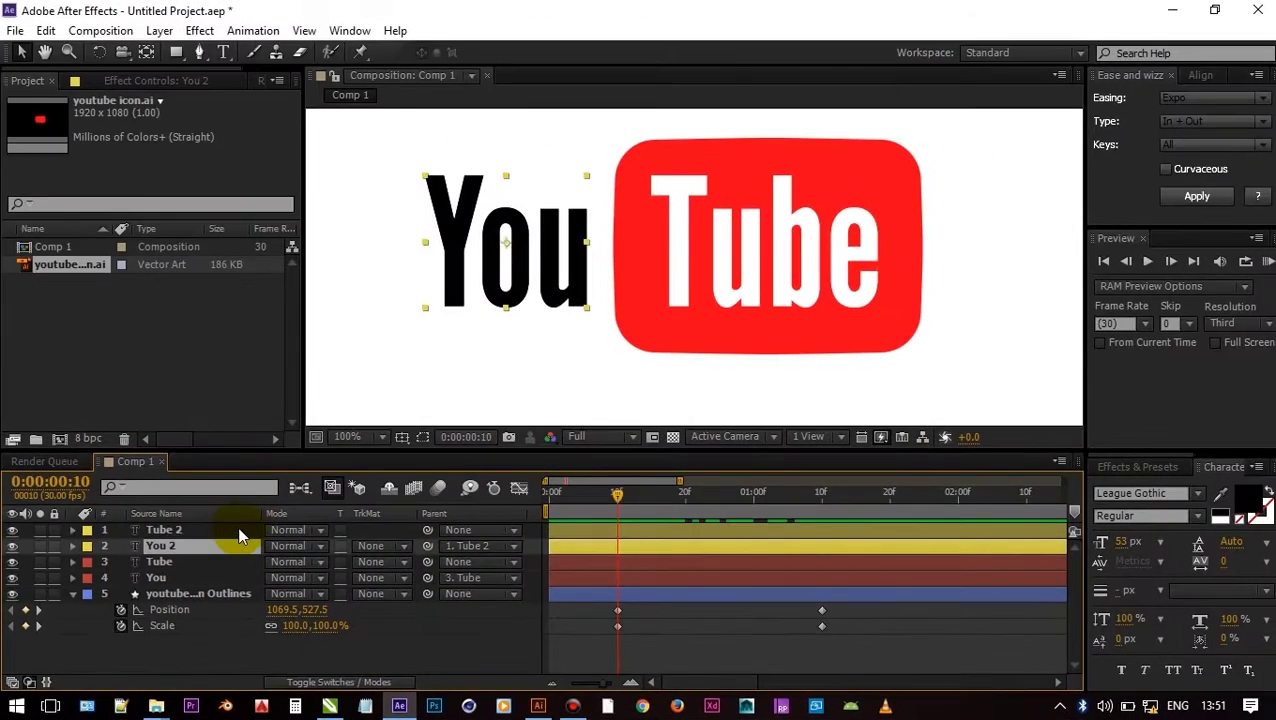
Move the Tube 2 text, with its parented You 2, onto the white area to the right of the red shape.
{"action": "left_click", "coordinate": [437, 339]}
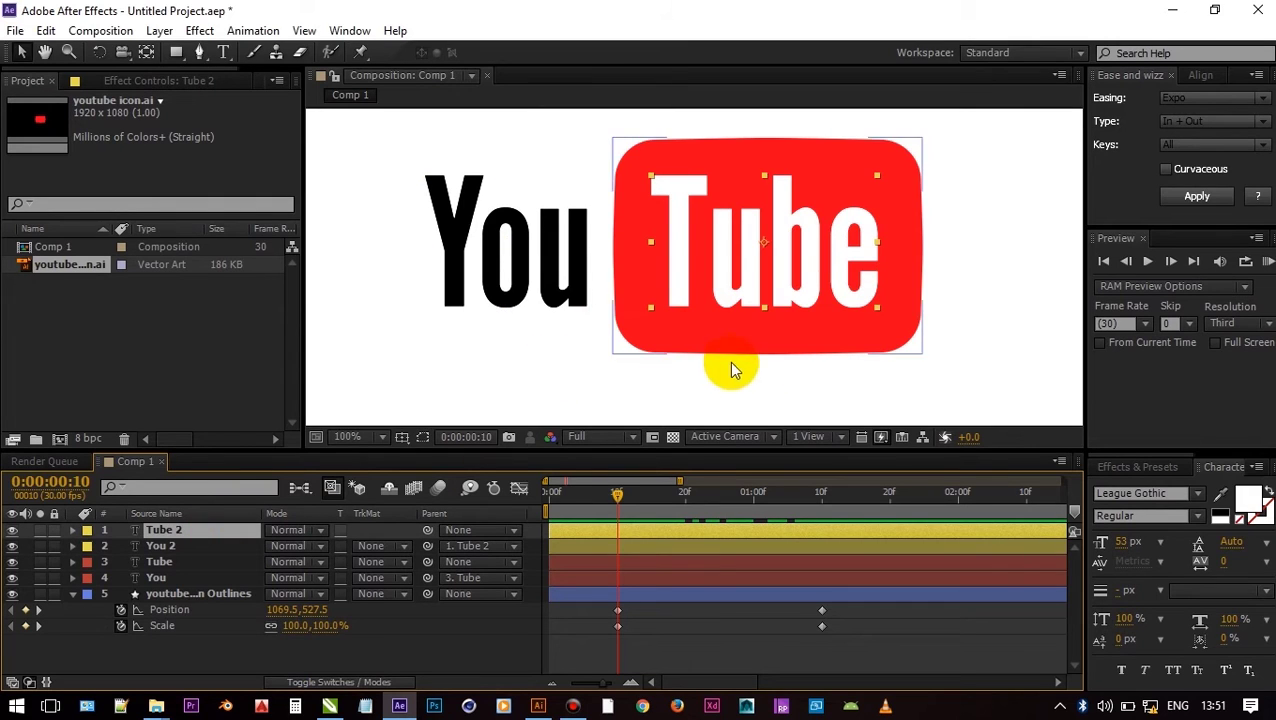
{"action": "left_click_drag", "start_coordinate": [769, 365], "coordinate": [675, 380]}
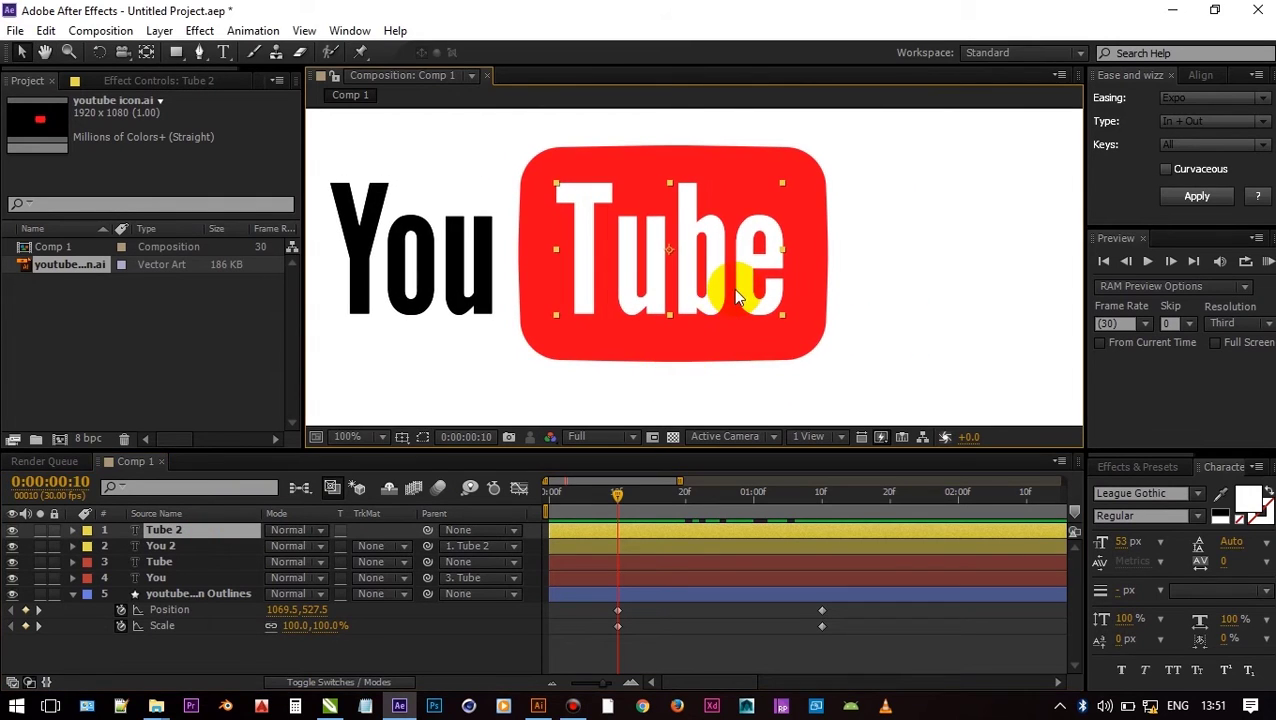
{"action": "left_click_drag", "start_coordinate": [735, 279], "coordinate": [900, 385]}
{"action": "left_click", "coordinate": [900, 381]}
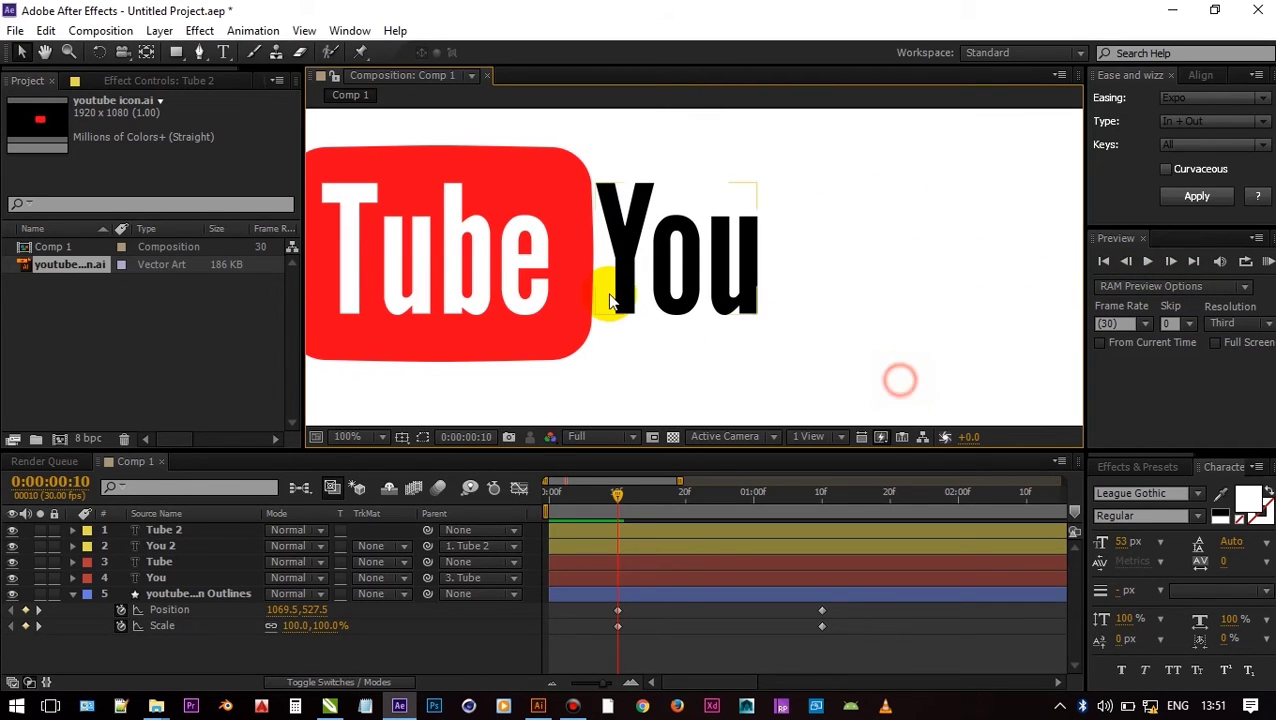
{"action": "scroll", "coordinate": [611, 301], "scroll_direction": "down", "scroll_amount": 1}
Set the fill color of the Tube 2 text to black (000000).
{"action": "left_click", "coordinate": [785, 265]}
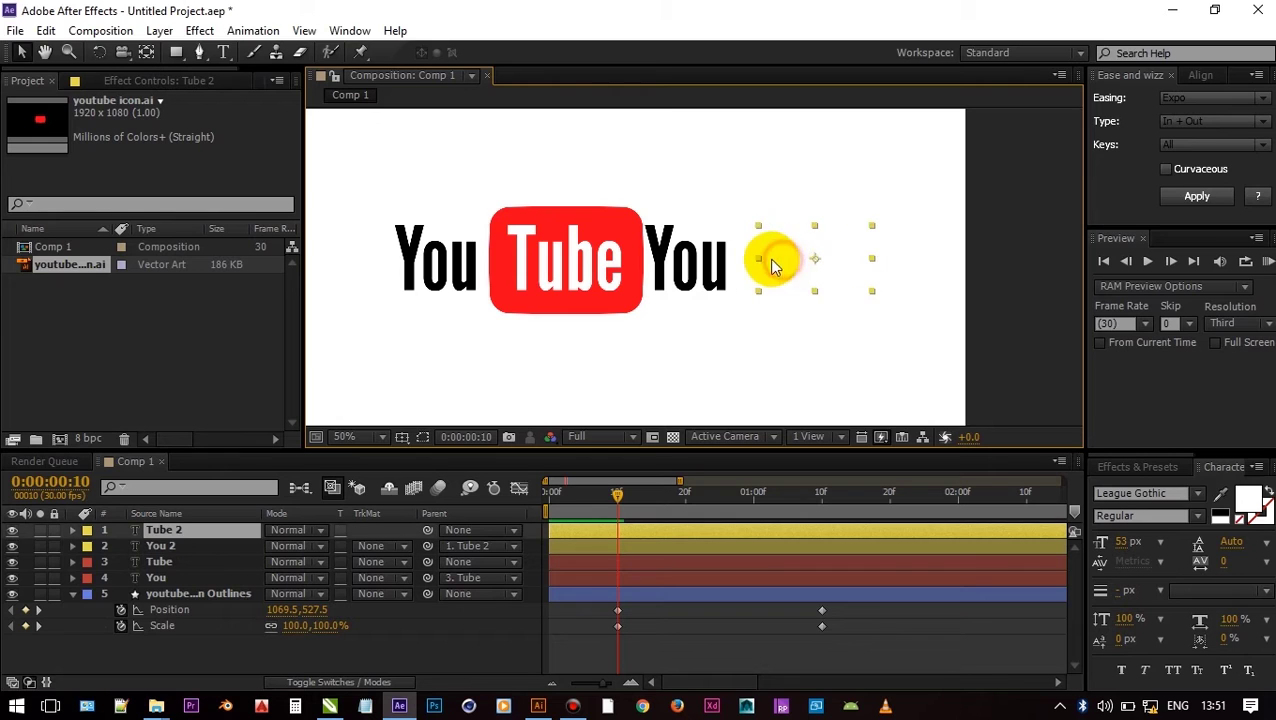
{"action": "left_click", "coordinate": [1251, 500]}
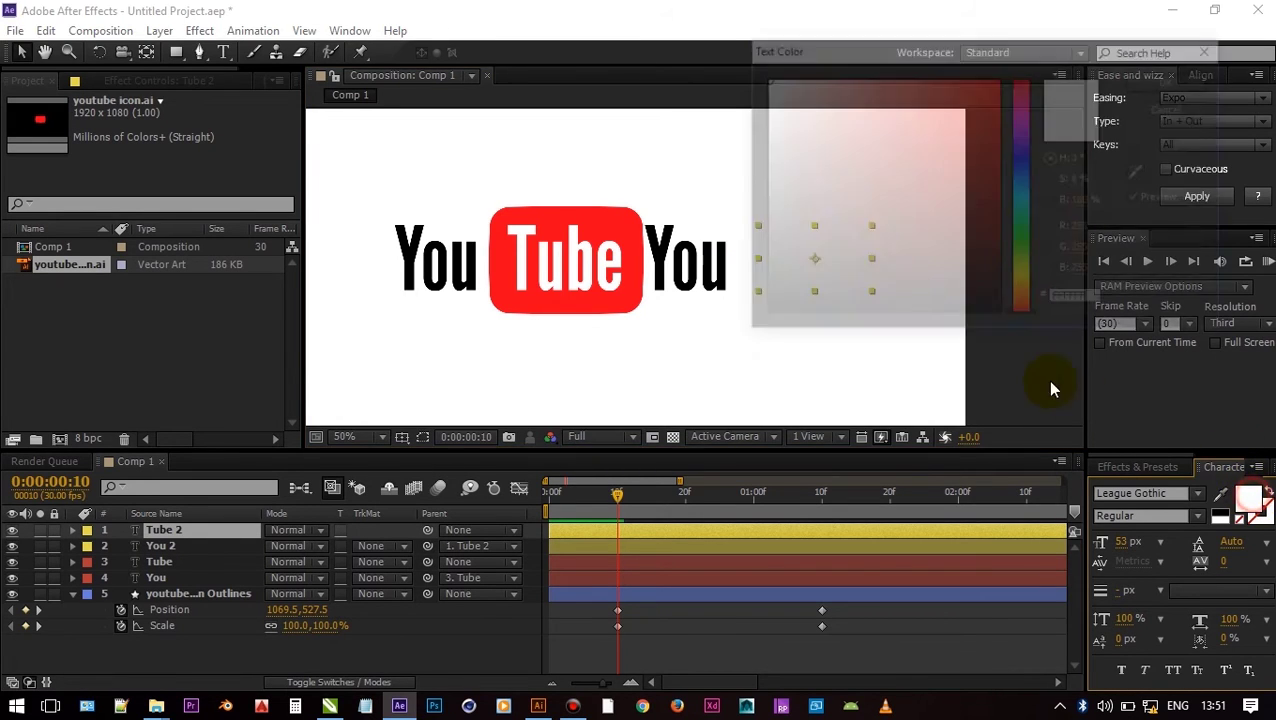
{"action": "mouse_move", "coordinate": [906, 297]}
{"action": "left_mouse_down"}
{"action": "mouse_move", "coordinate": [706, 304]}
{"action": "mouse_move", "coordinate": [681, 319]}
{"action": "left_mouse_up"}
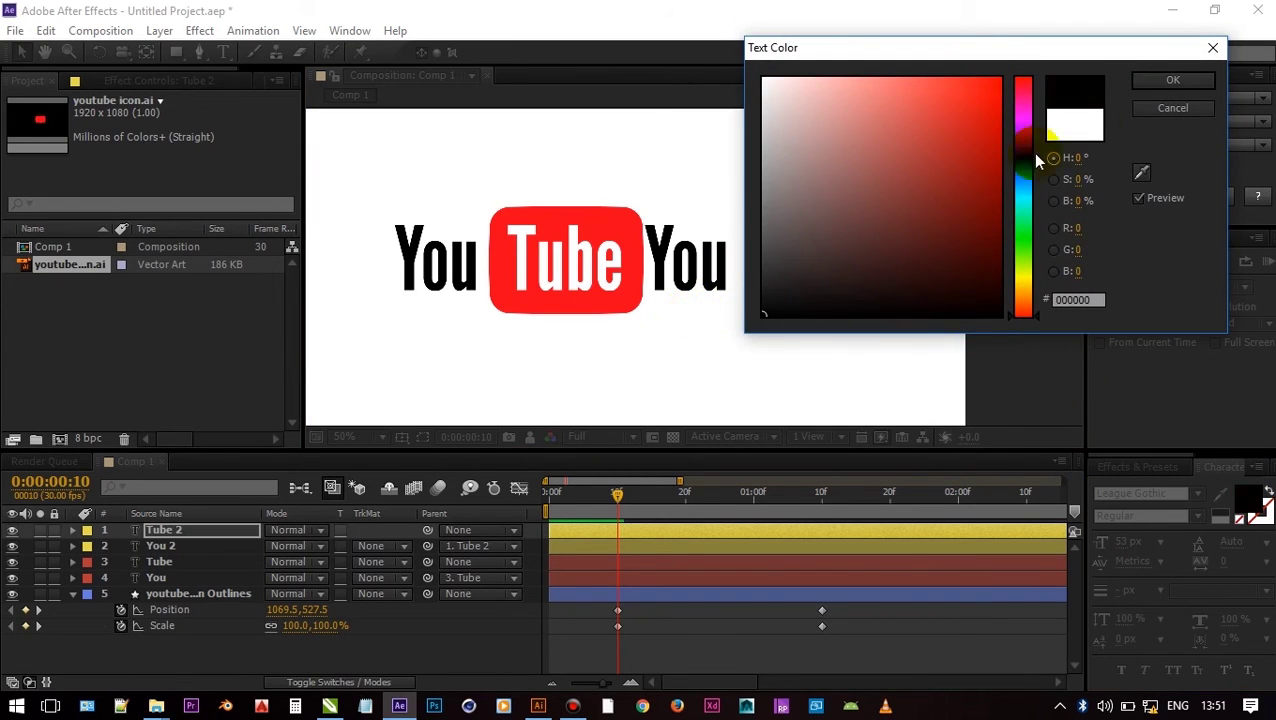
{"action": "left_click", "coordinate": [1150, 84]}
{"action": "left_click", "coordinate": [806, 355]}
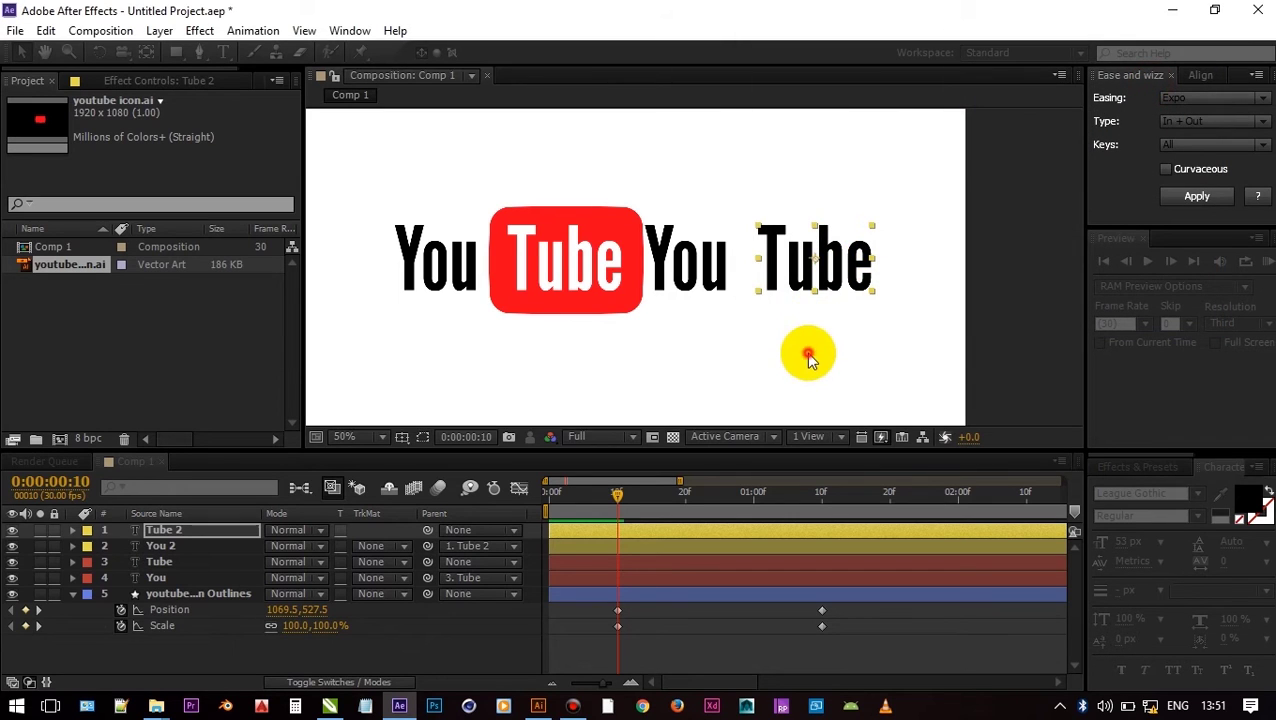
Move the You 2 text right until it sits close against Tube 2, forming the single word YouTube.
{"action": "key", "text": "slash"}
{"action": "left_click_drag", "start_coordinate": [752, 276], "coordinate": [815, 284]}
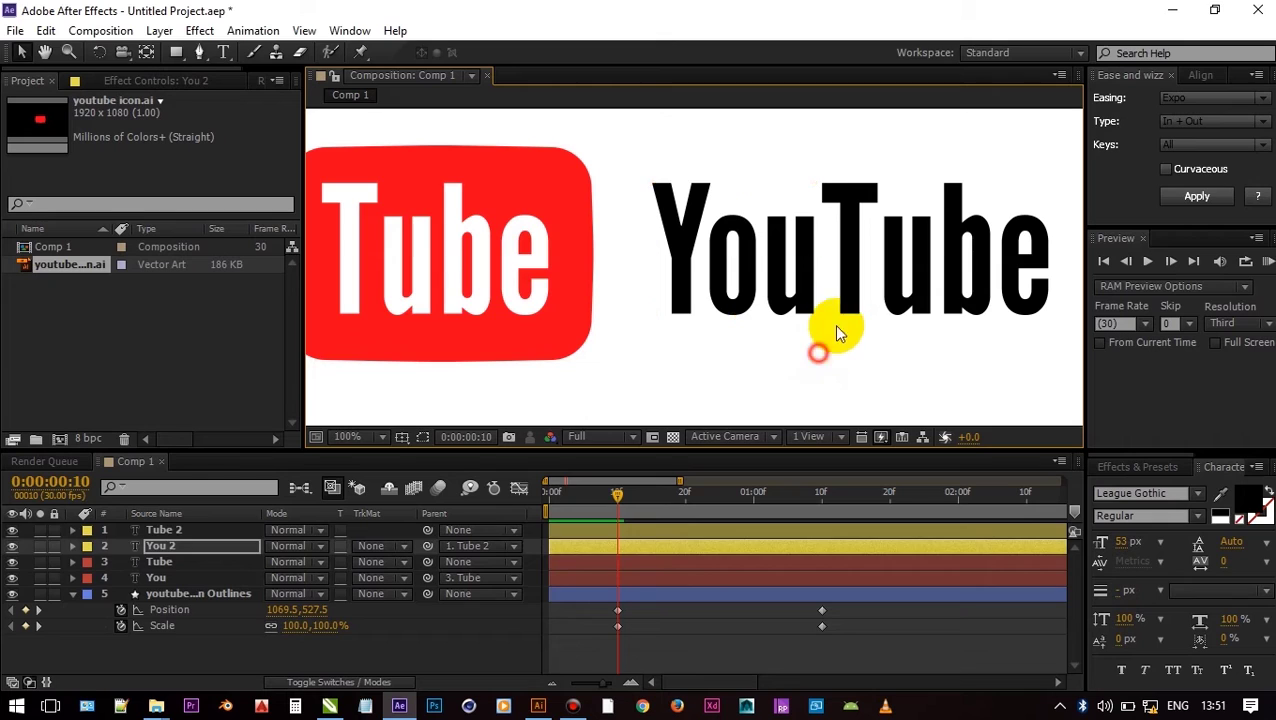
{"action": "left_click_drag", "start_coordinate": [791, 286], "coordinate": [795, 286]}
{"action": "left_click", "coordinate": [800, 356]}
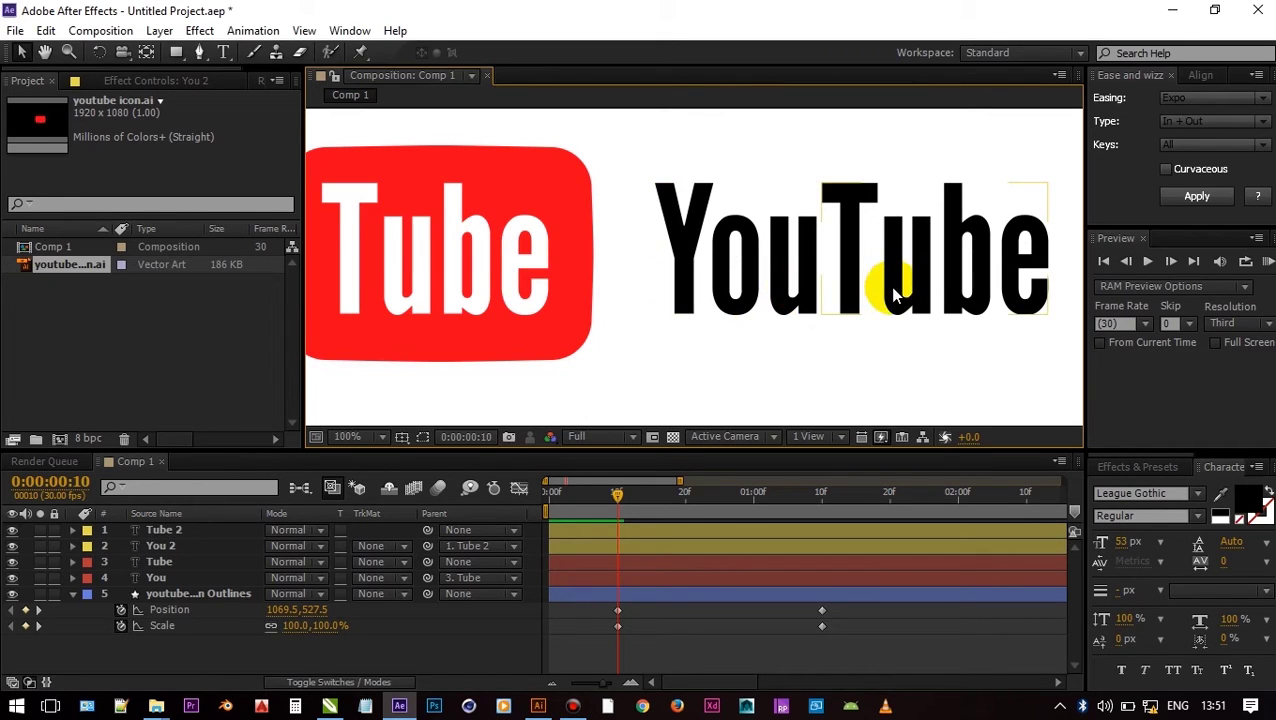
Move the black Tube 2 text back over the red shape so it exactly covers the white Tube text.
{"action": "left_click_drag", "start_coordinate": [889, 286], "coordinate": [407, 290]}
{"action": "left_click_drag", "start_coordinate": [657, 301], "coordinate": [837, 305]}
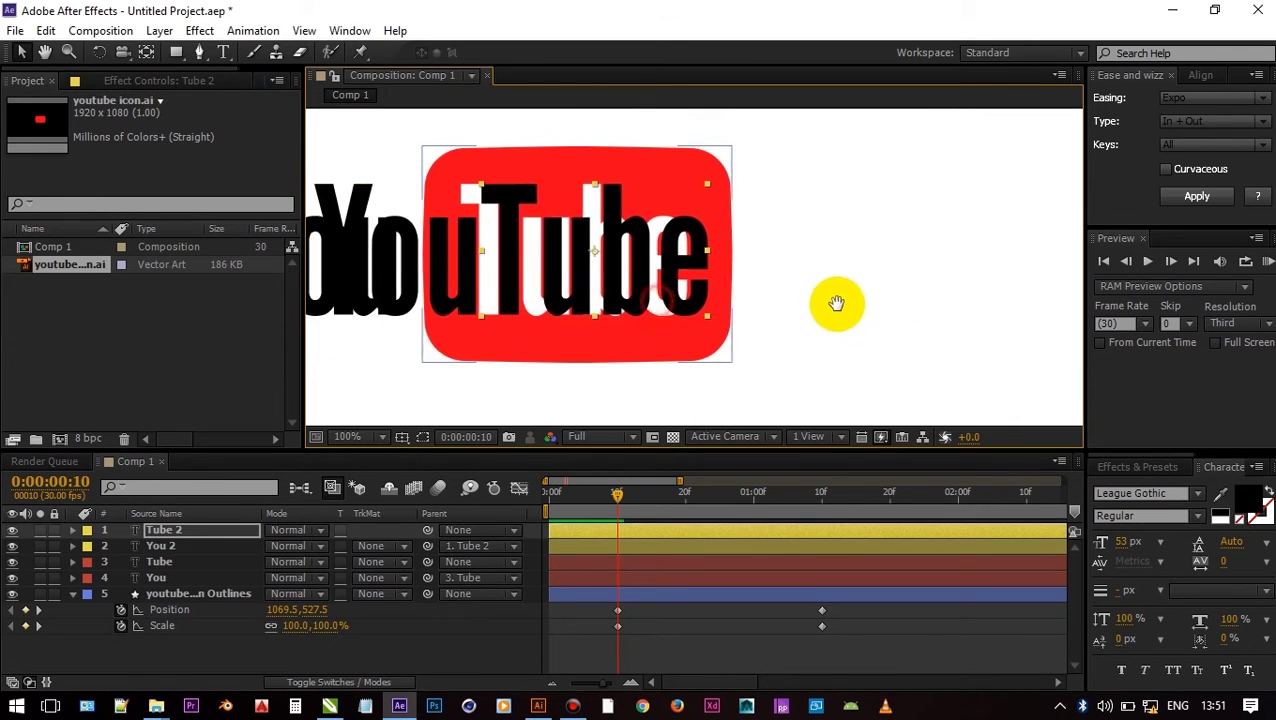
{"action": "left_click_drag", "start_coordinate": [713, 297], "coordinate": [678, 297]}
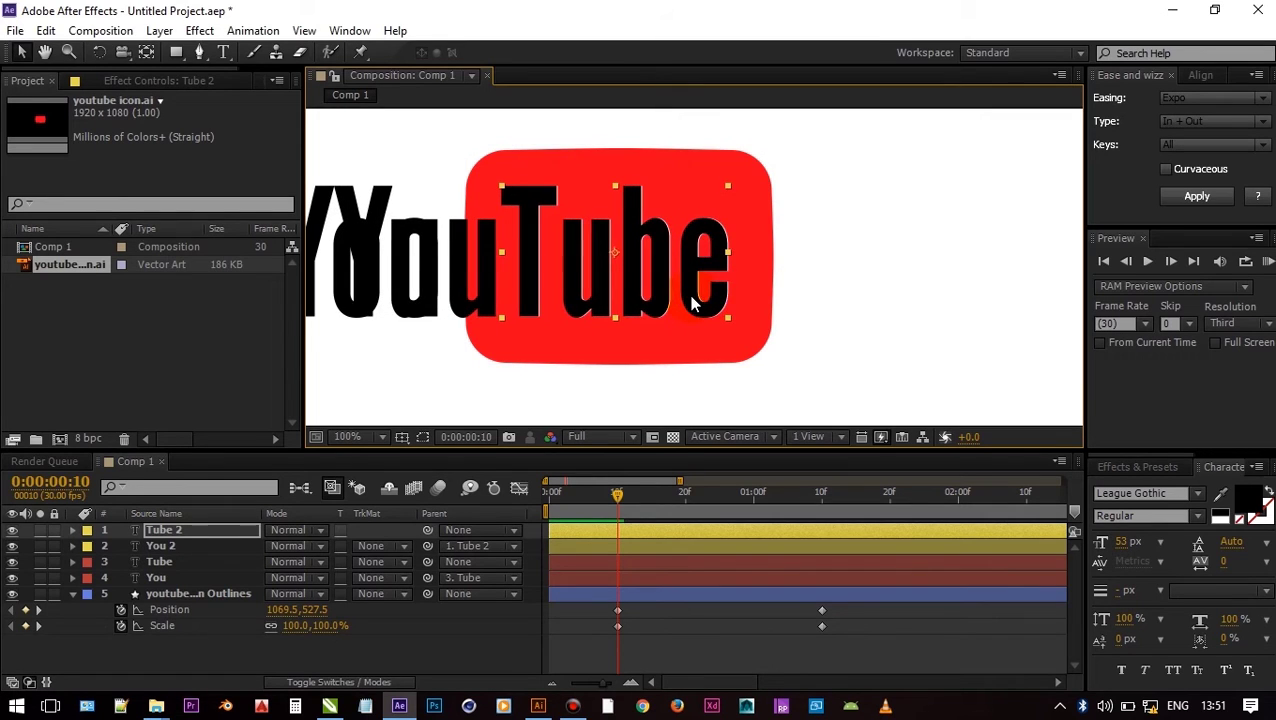
{"action": "left_click", "coordinate": [835, 294]}
{"action": "scroll", "coordinate": [834, 296], "scroll_direction": "down", "scroll_amount": 1}
{"action": "scroll", "coordinate": [702, 268], "scroll_direction": "up", "scroll_amount": 1}
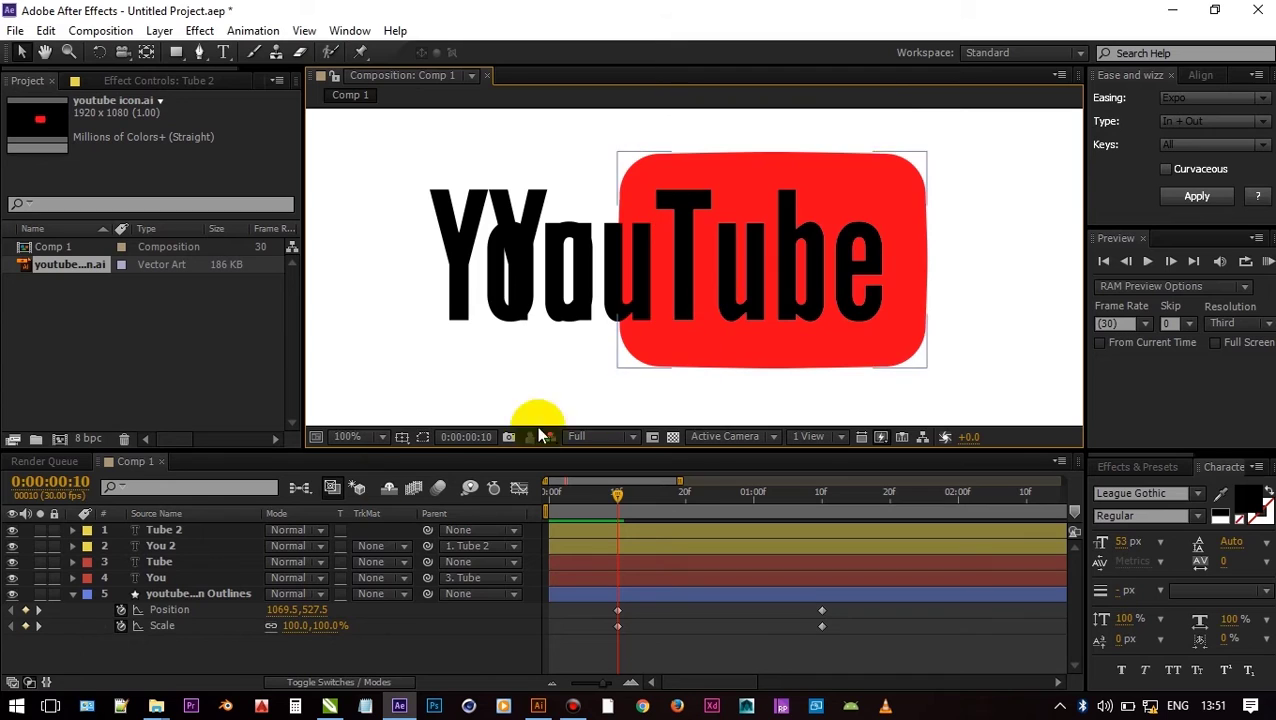
Add Position keyframes to the Tube 2 and Tube layers at frame 10.
{"action": "left_click", "coordinate": [187, 532]}
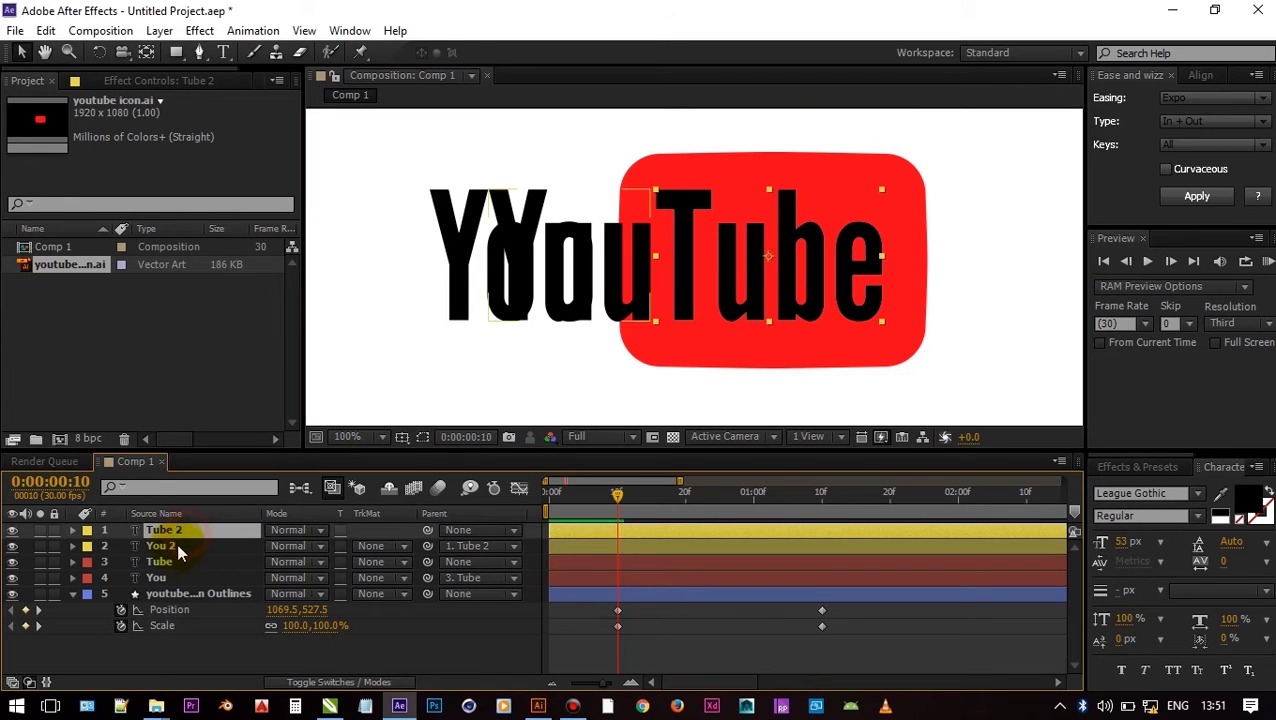
{"action": "left_click", "coordinate": [170, 566], "text": "ctrl"}
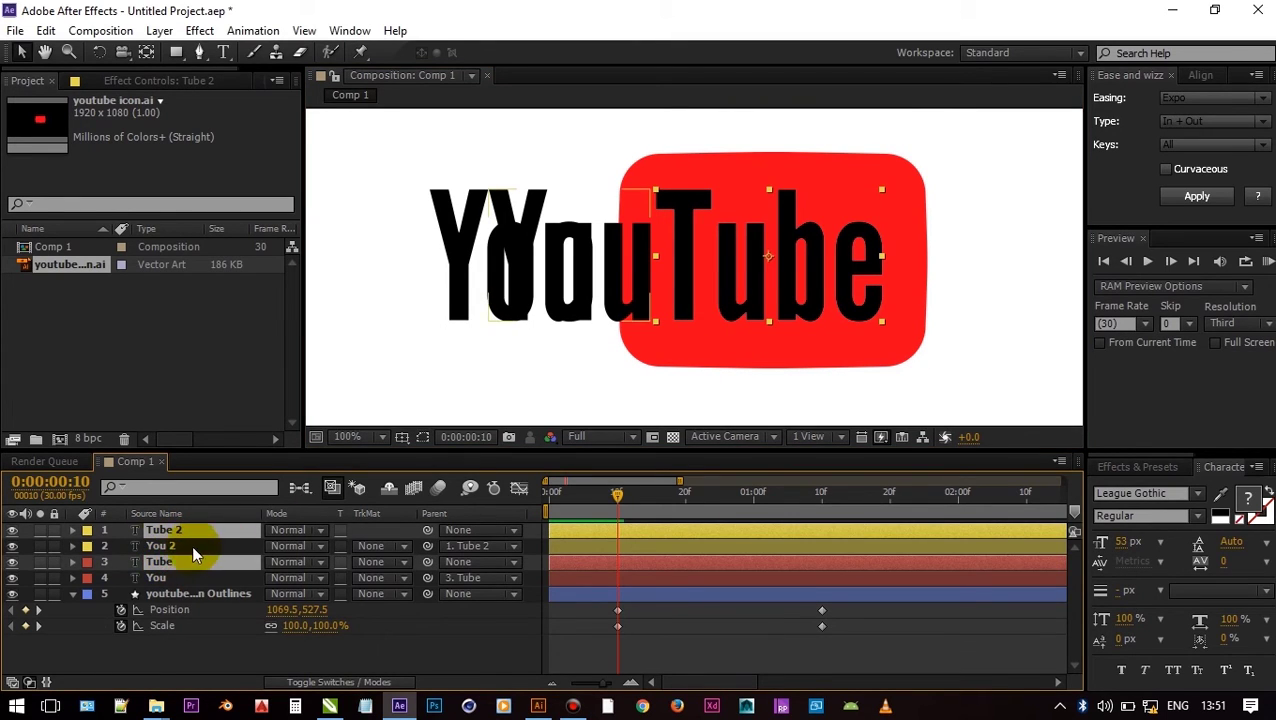
{"action": "key", "text": "p"}
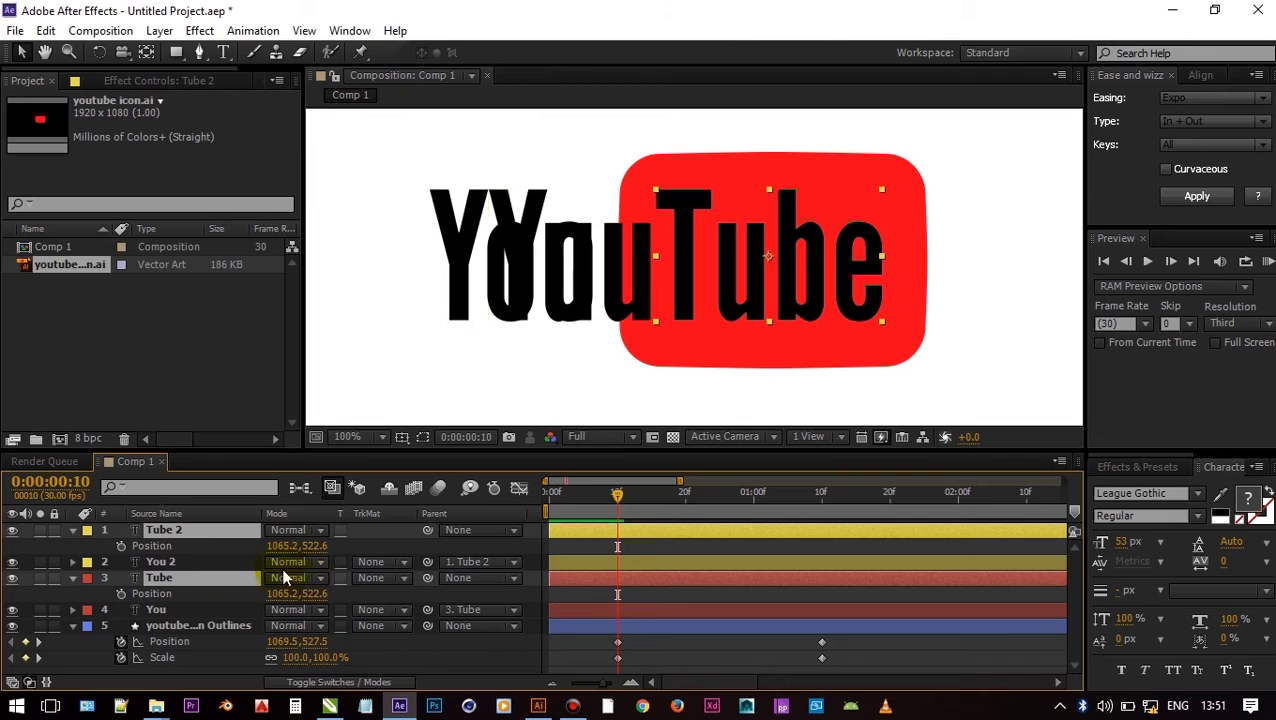
{"action": "left_click", "coordinate": [120, 547]}
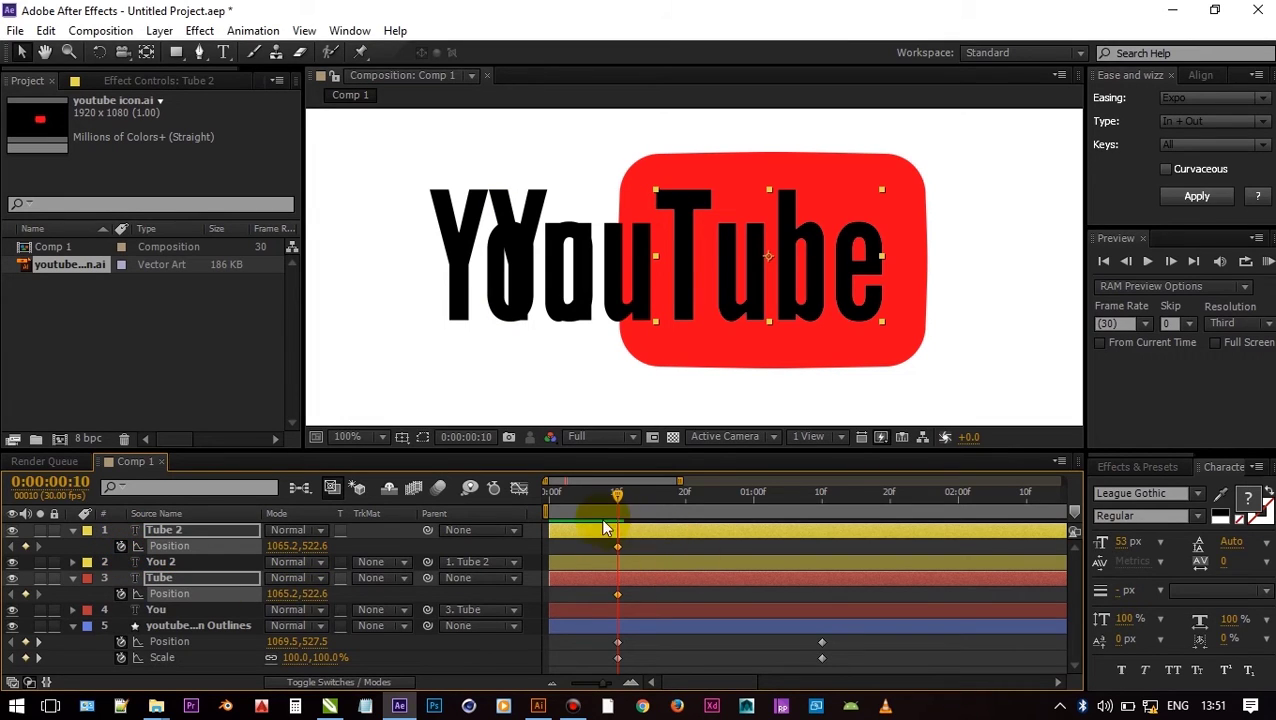
At 0:00:01:10, keyframe the position of the Tube 2 and Tube layers at 1163.2, 522.6, and return to frame 10.
{"action": "left_click_drag", "start_coordinate": [632, 503], "coordinate": [823, 550]}
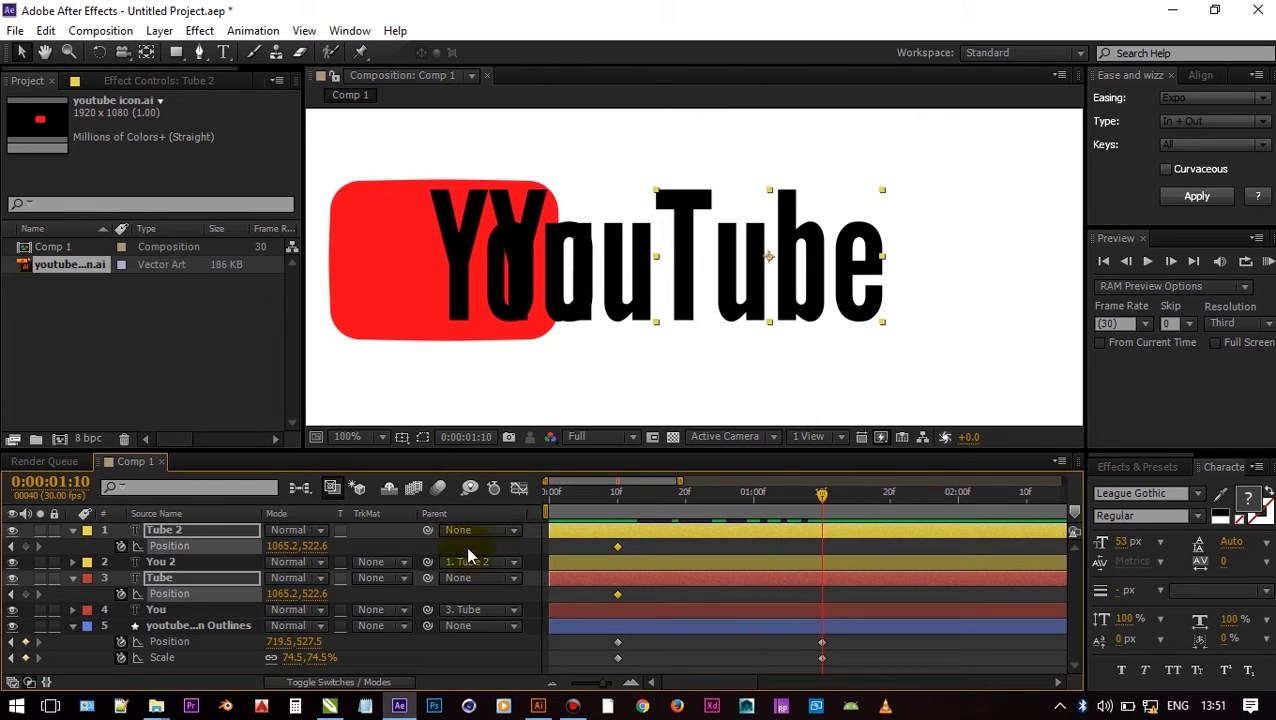
{"action": "left_click_drag", "start_coordinate": [278, 545], "coordinate": [367, 532]}
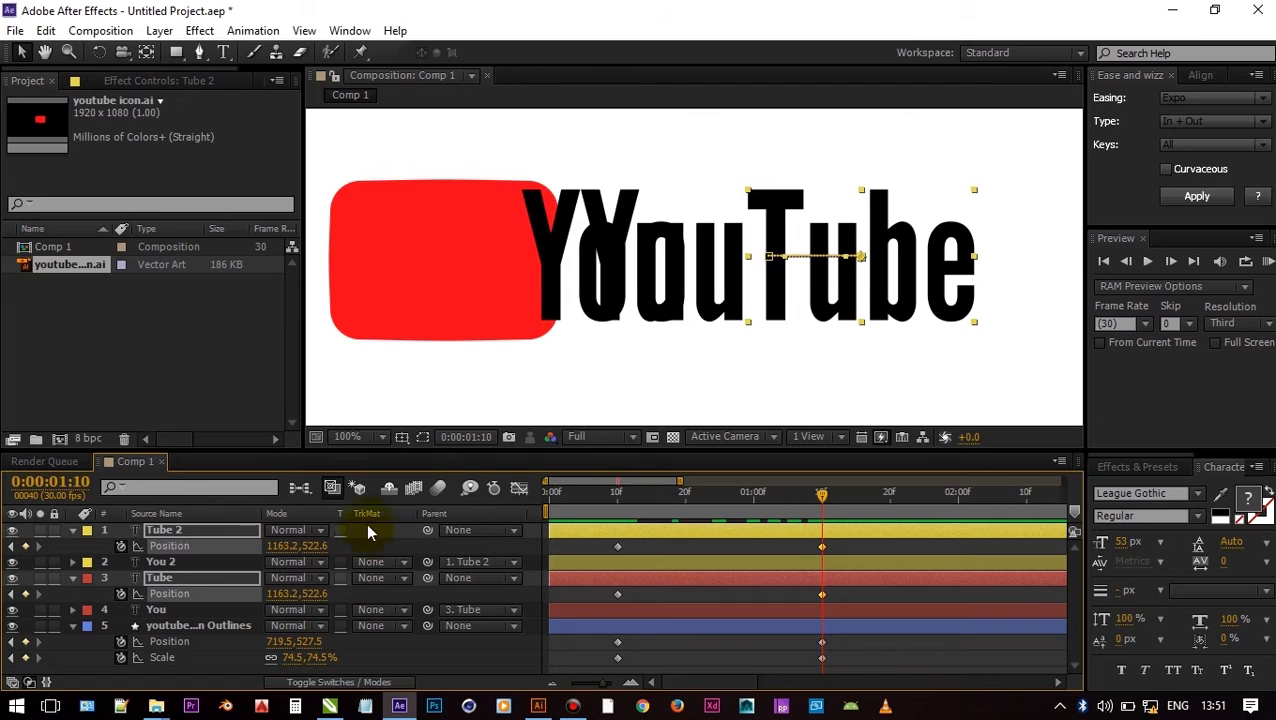
{"action": "left_click", "coordinate": [600, 207]}
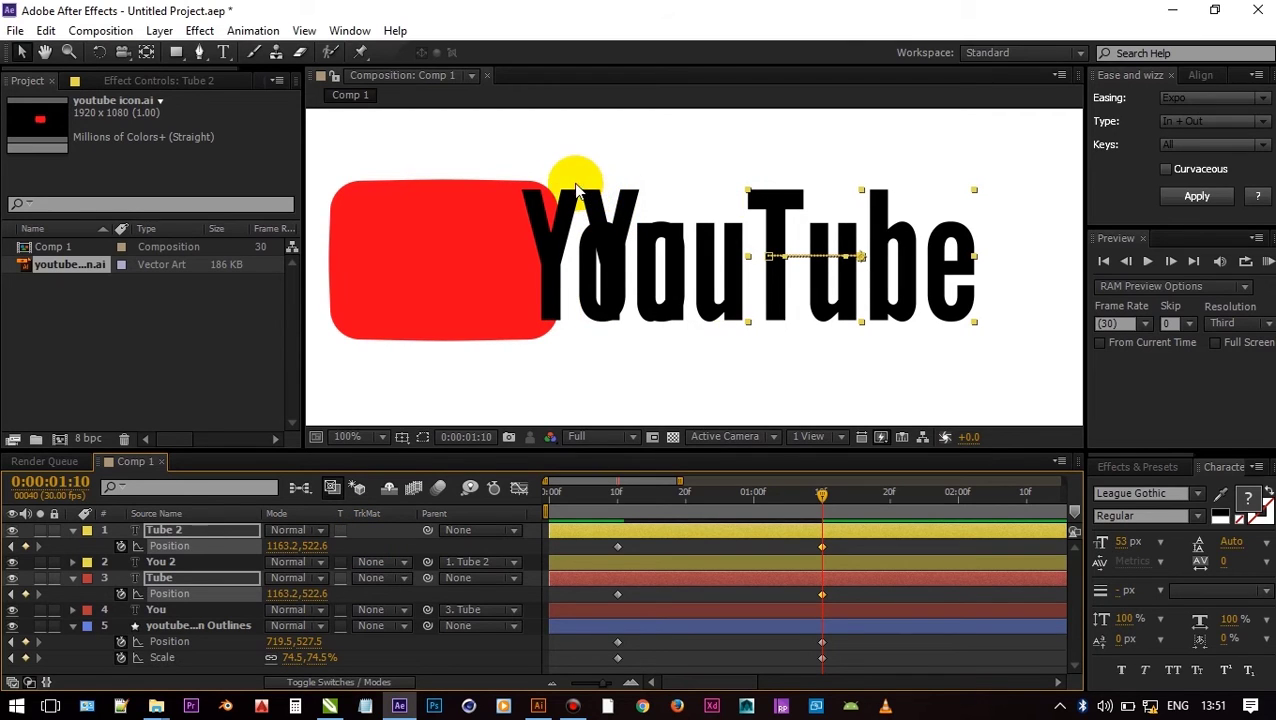
{"action": "left_click", "coordinate": [590, 197]}
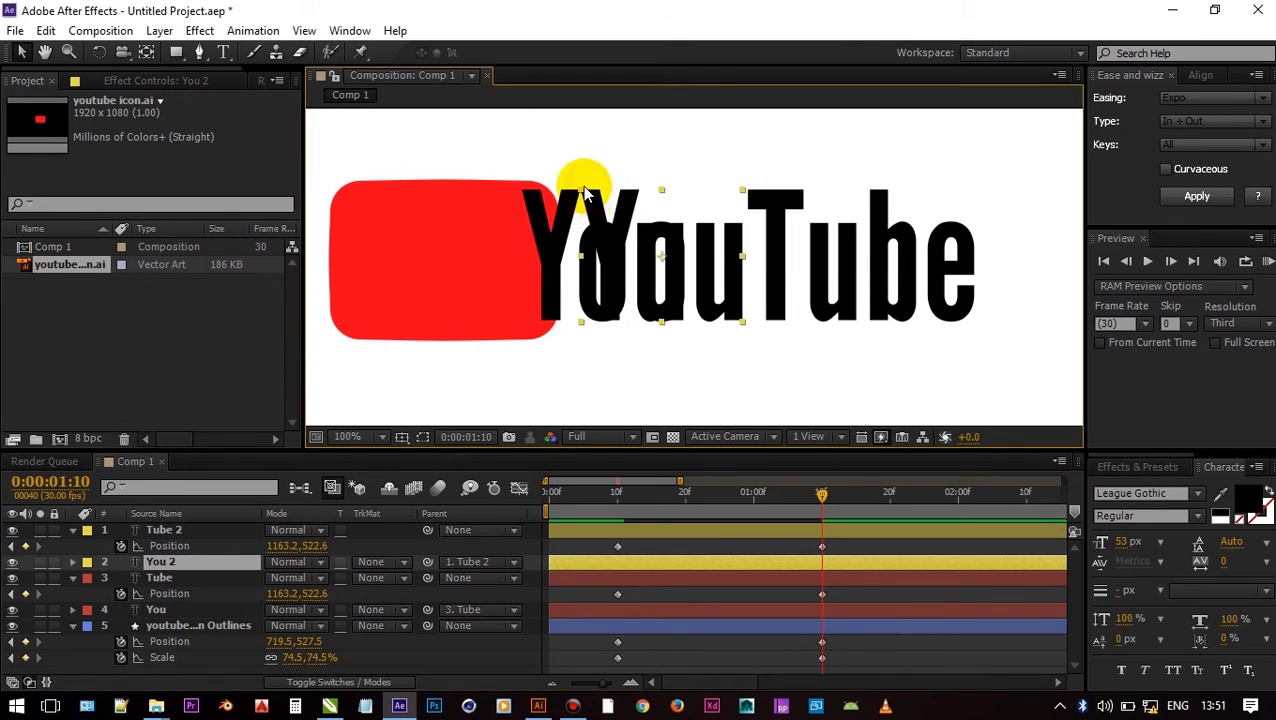
{"action": "left_click", "coordinate": [601, 386]}
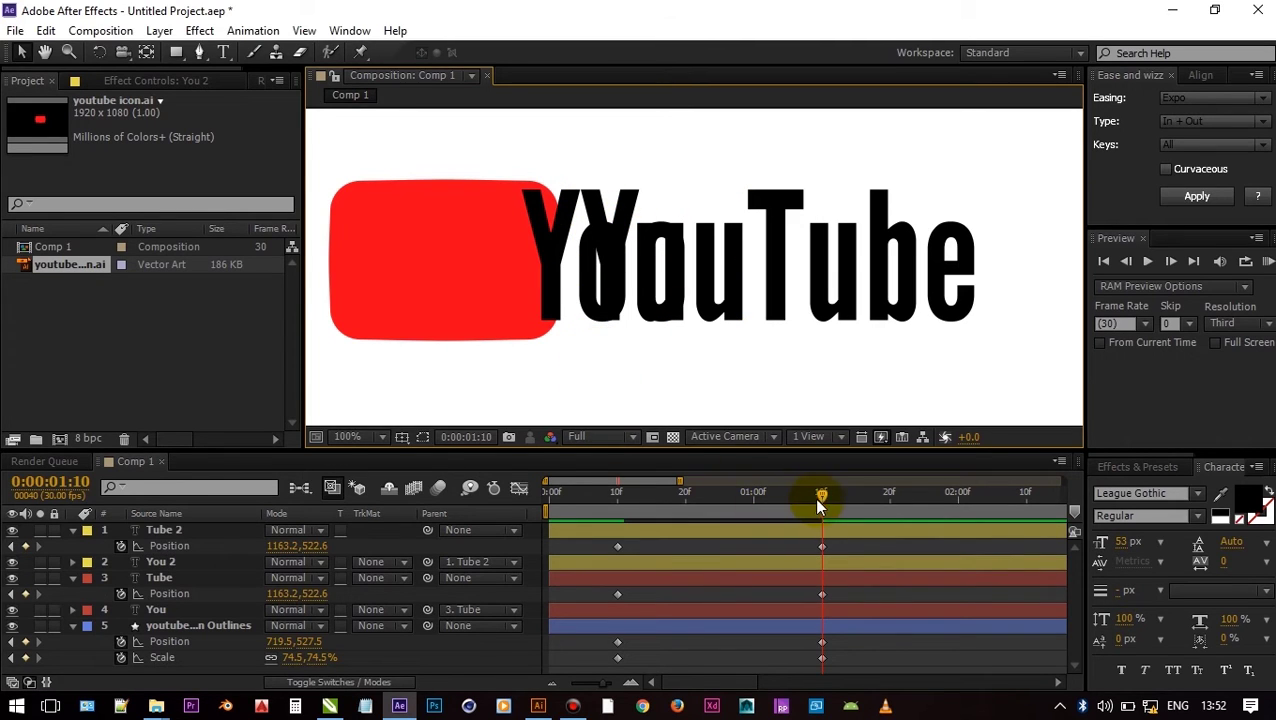
{"action": "left_click_drag", "start_coordinate": [816, 498], "coordinate": [613, 529]}
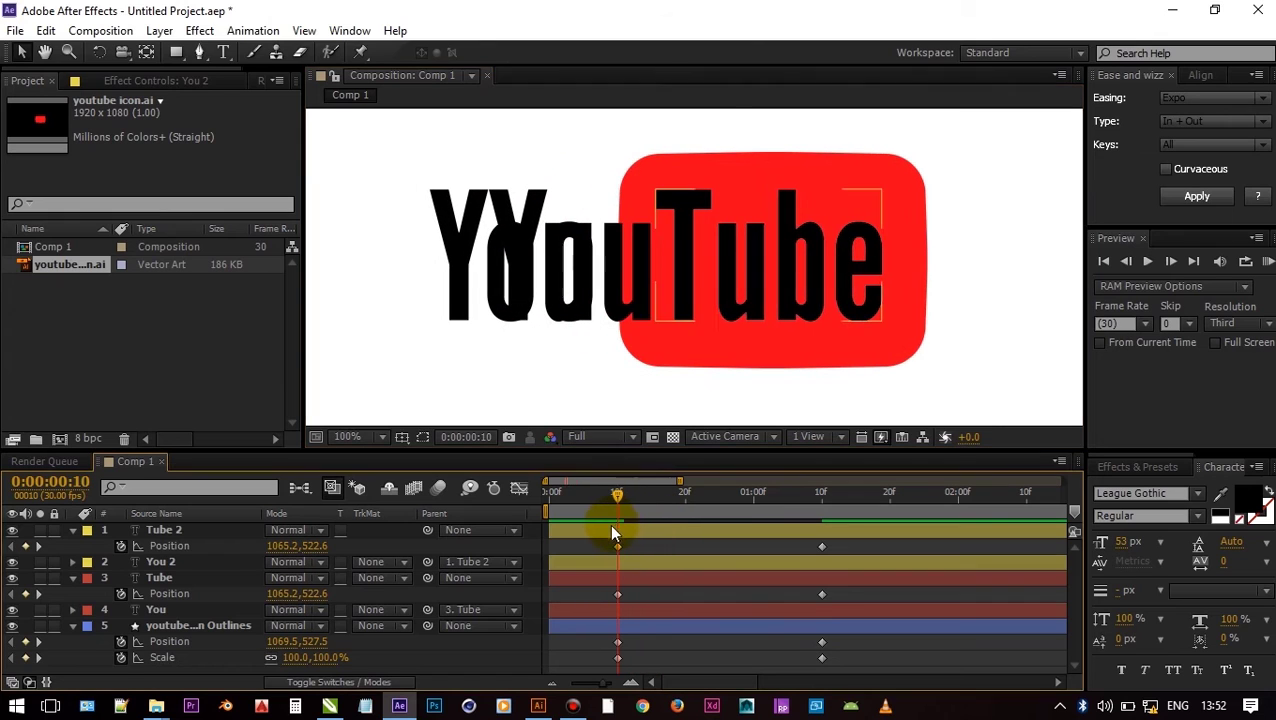
Move the You 2 and You layers together below the red shape layer in the stack.
{"action": "left_click", "coordinate": [545, 431]}
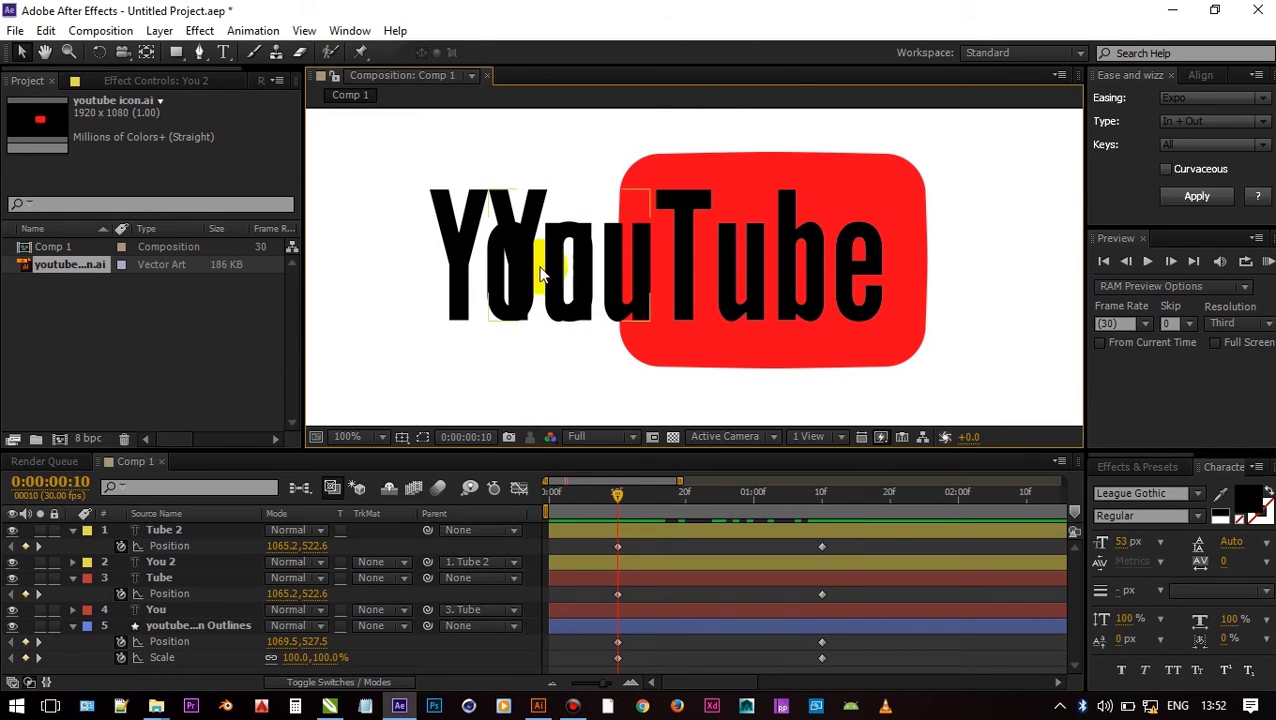
{"action": "left_click", "coordinate": [163, 563]}
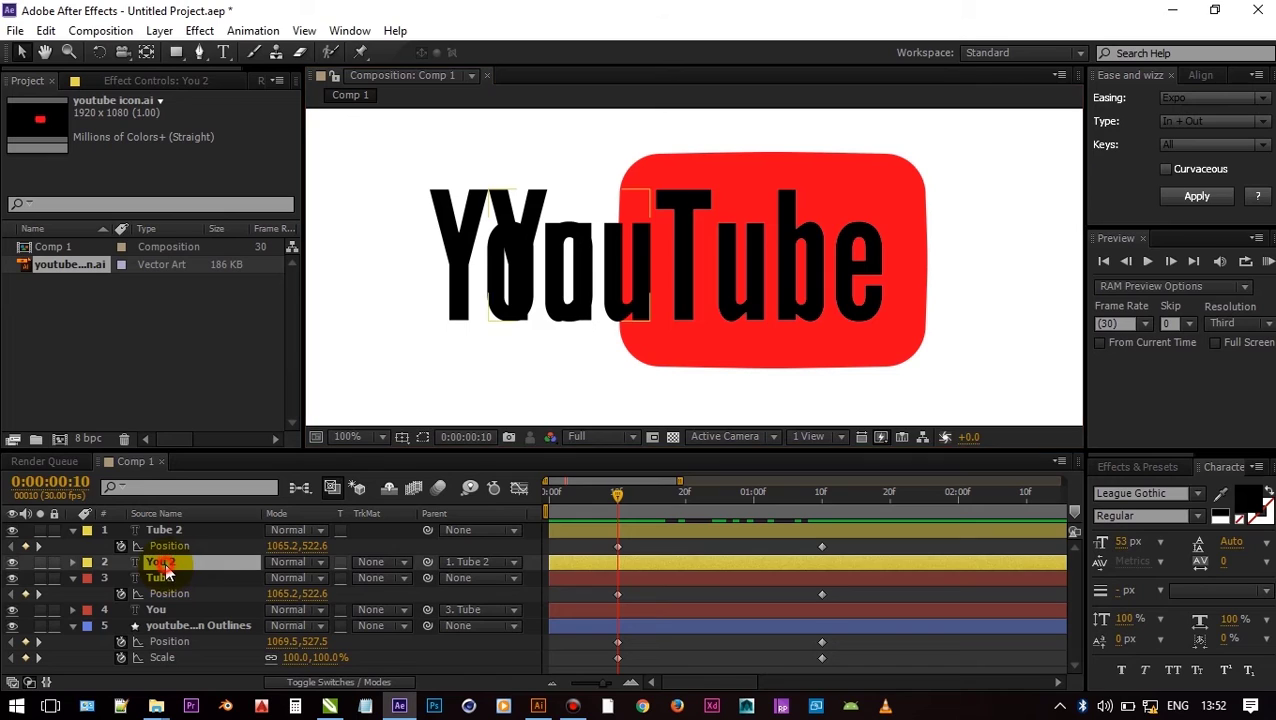
{"action": "left_click", "coordinate": [160, 609], "text": "ctrl"}
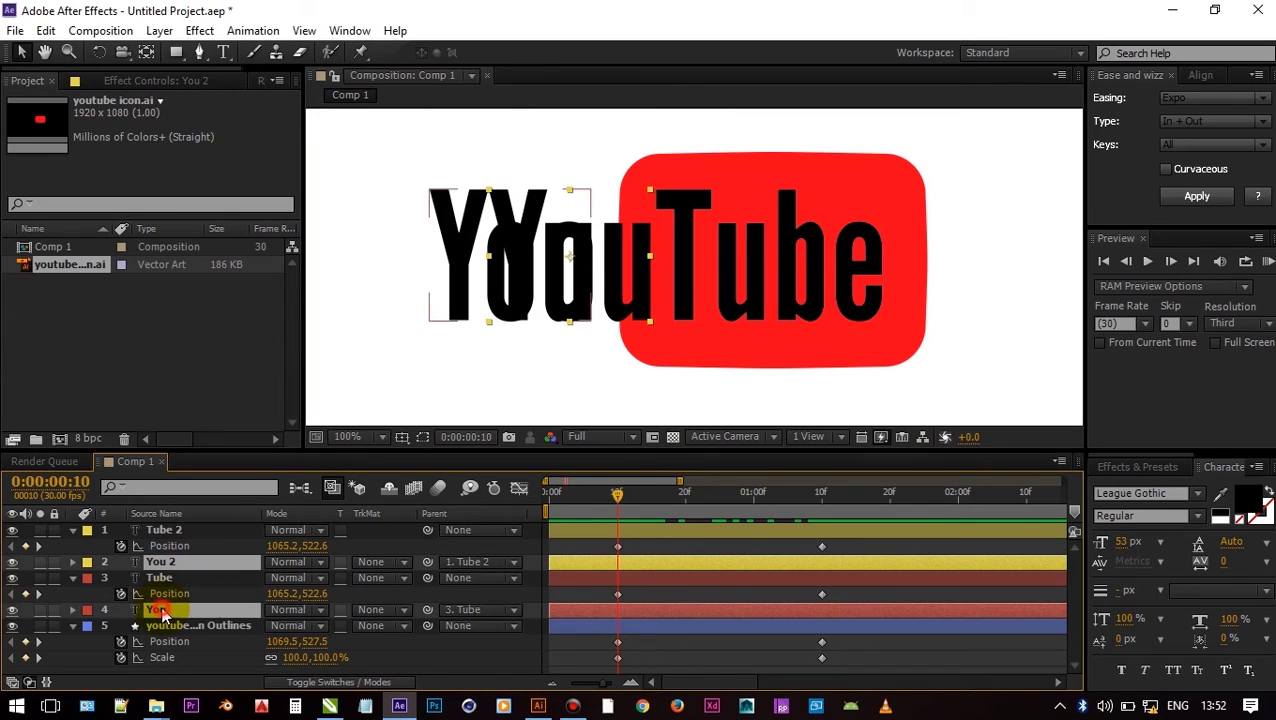
{"action": "left_click_drag", "start_coordinate": [160, 617], "coordinate": [188, 641]}
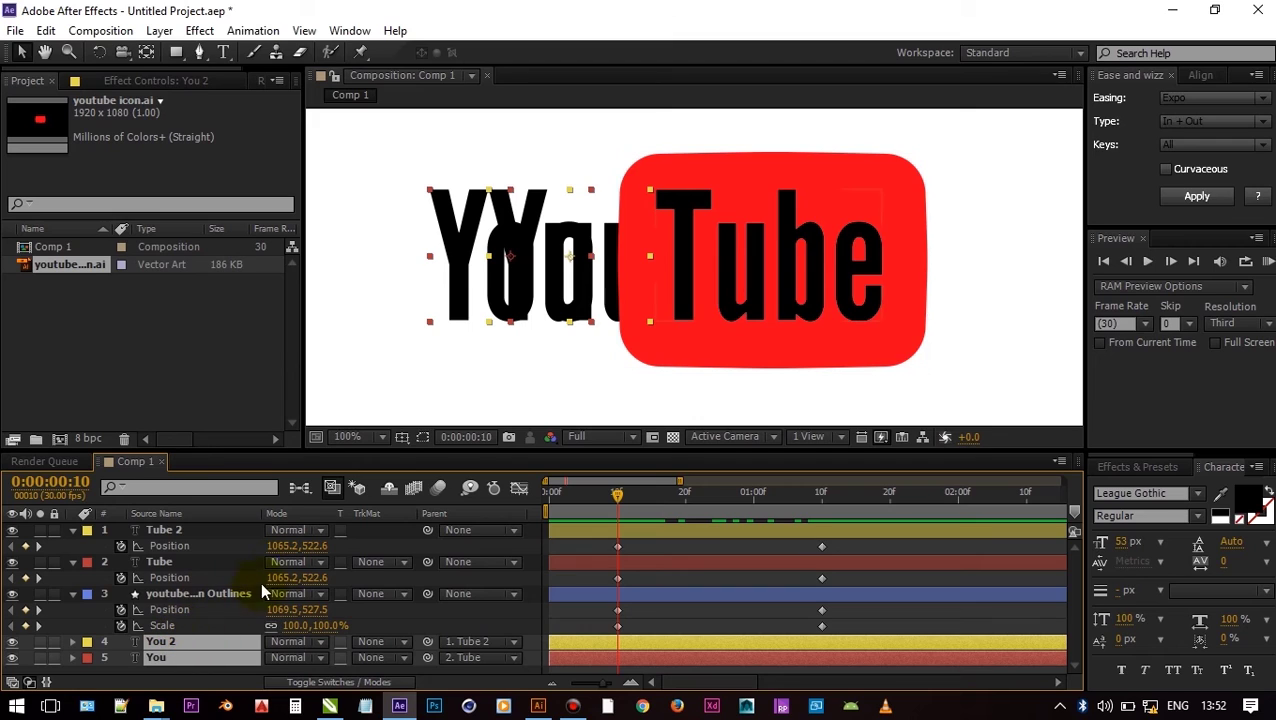
{"action": "left_click", "coordinate": [399, 348]}
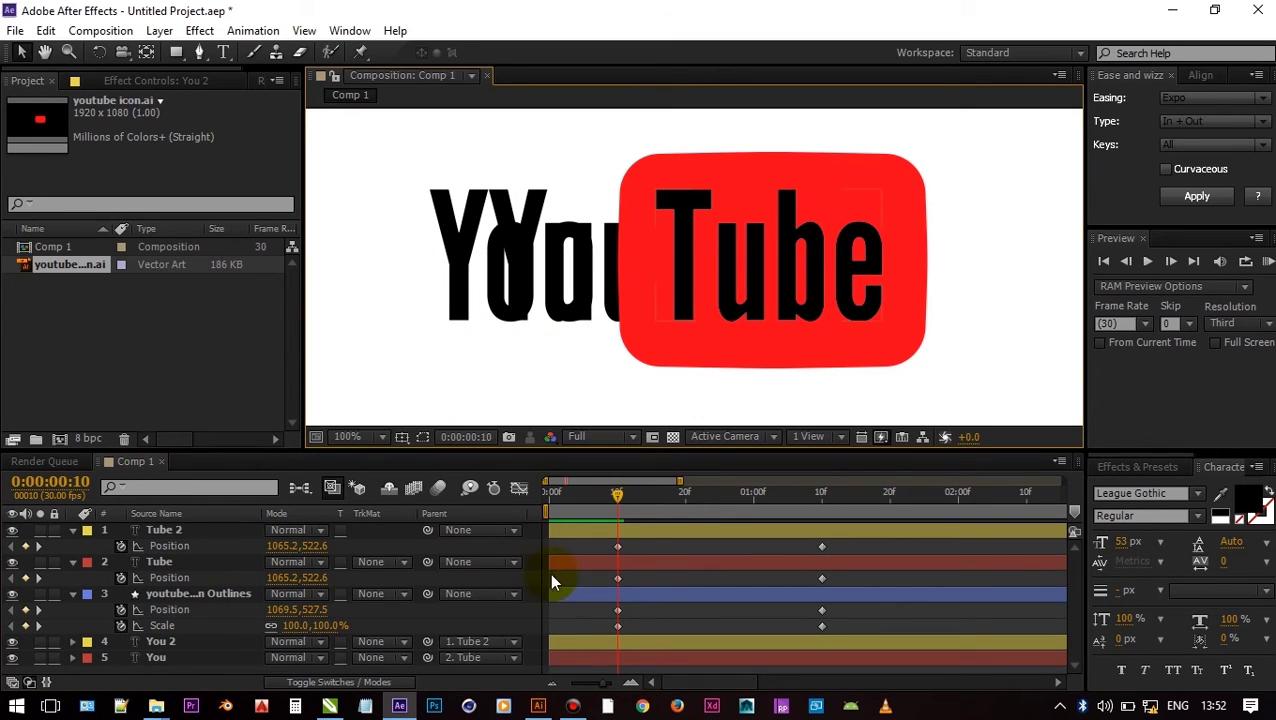
Split the You 2 layer at frame 22 and delete the part before the split.
{"action": "left_click", "coordinate": [555, 418]}
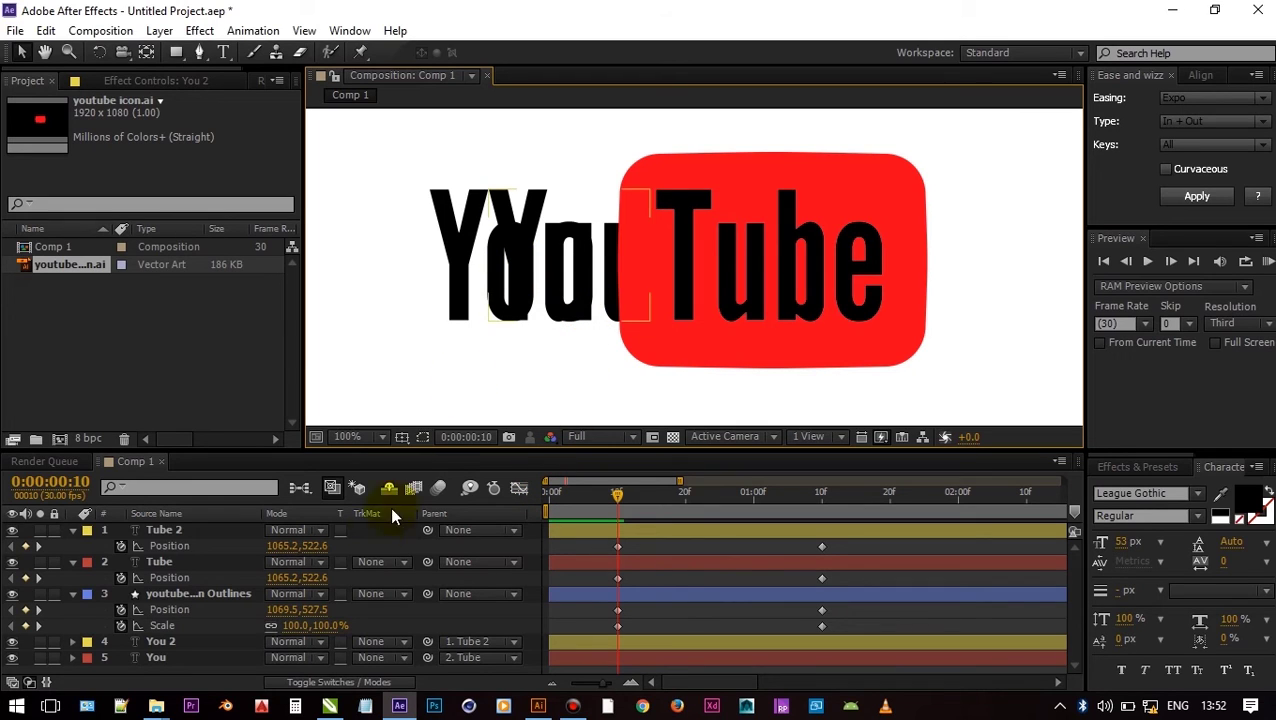
{"action": "left_click", "coordinate": [162, 642]}
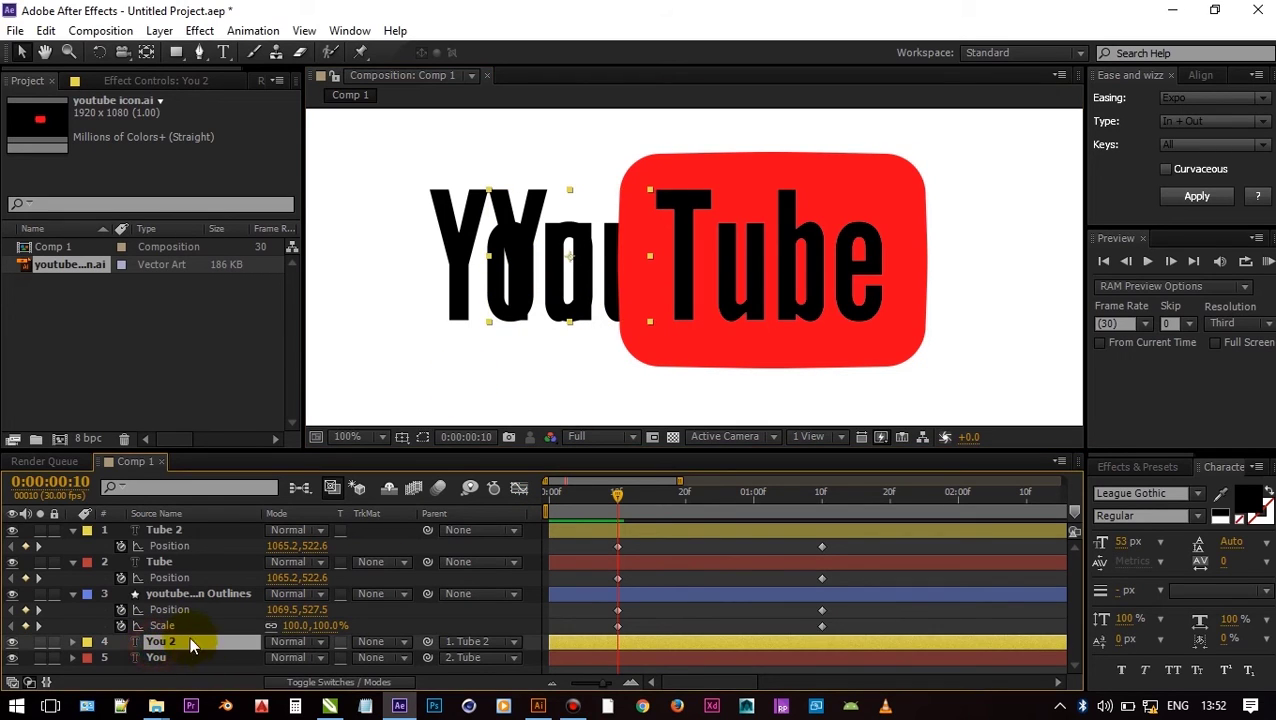
{"action": "left_click_drag", "start_coordinate": [620, 500], "coordinate": [696, 519]}
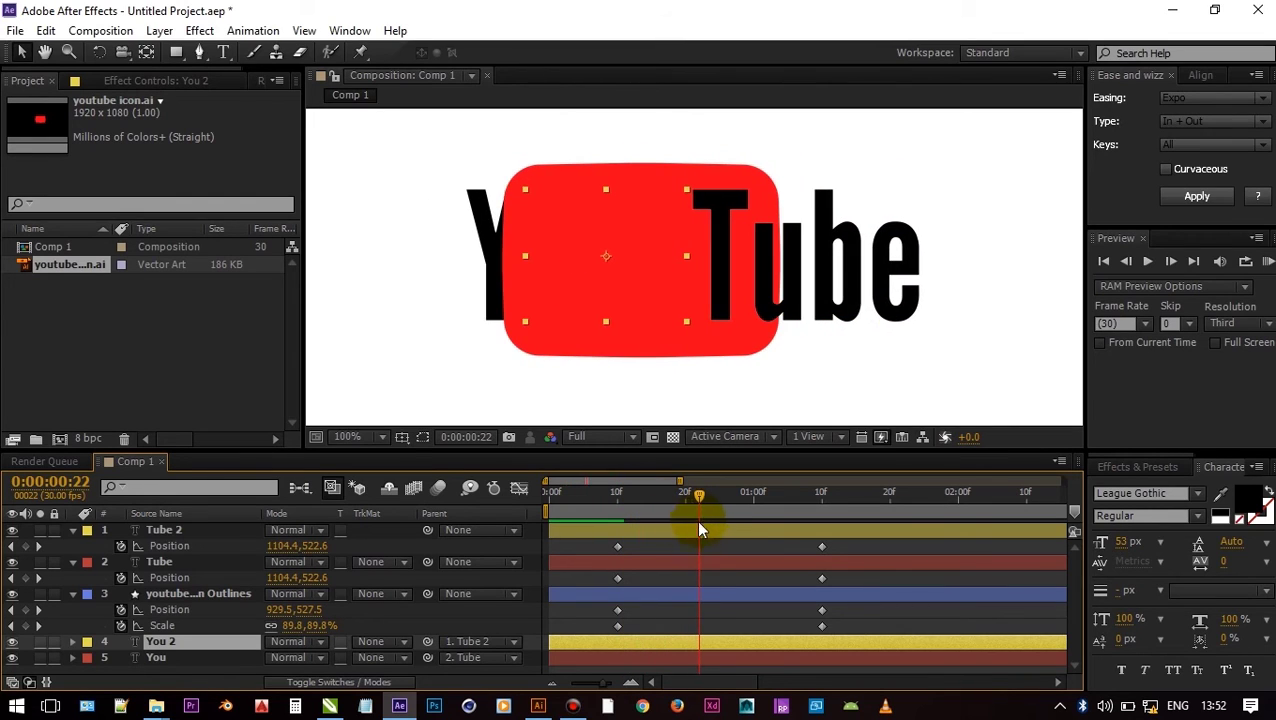
{"action": "left_click", "coordinate": [701, 658]}
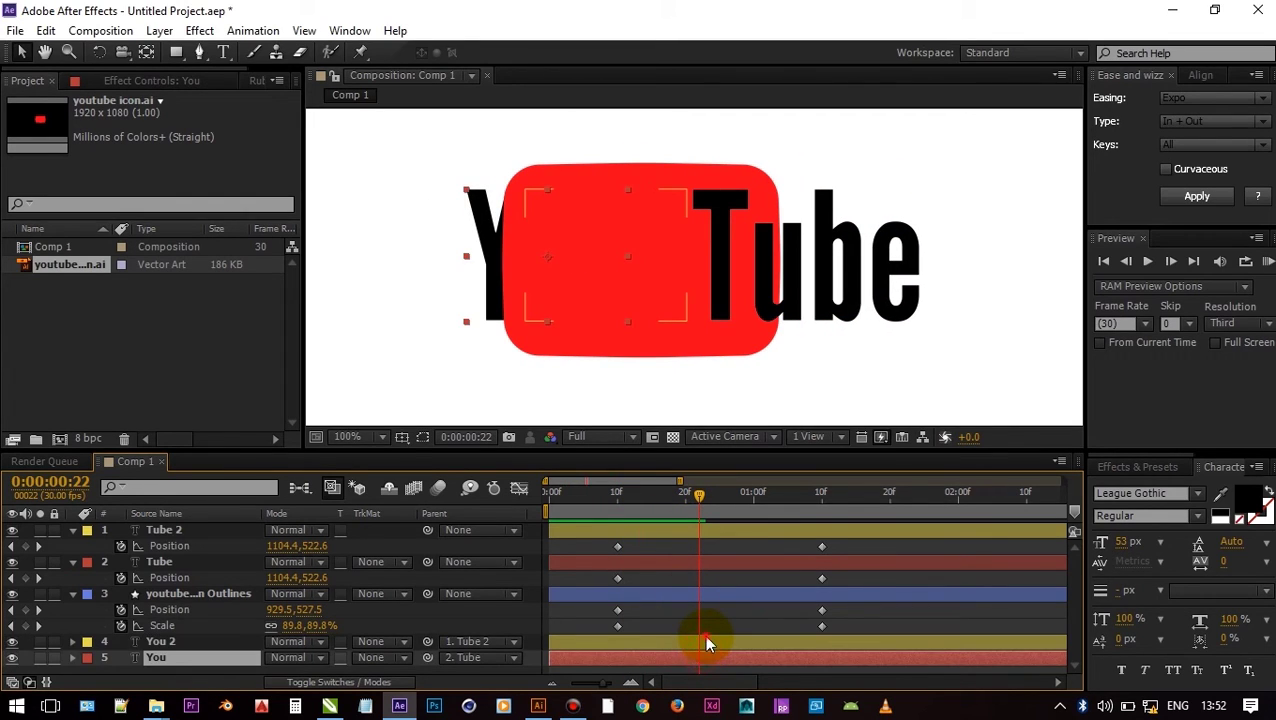
{"action": "left_click", "coordinate": [704, 636]}
{"action": "key", "text": "ctrl+shift+d"}
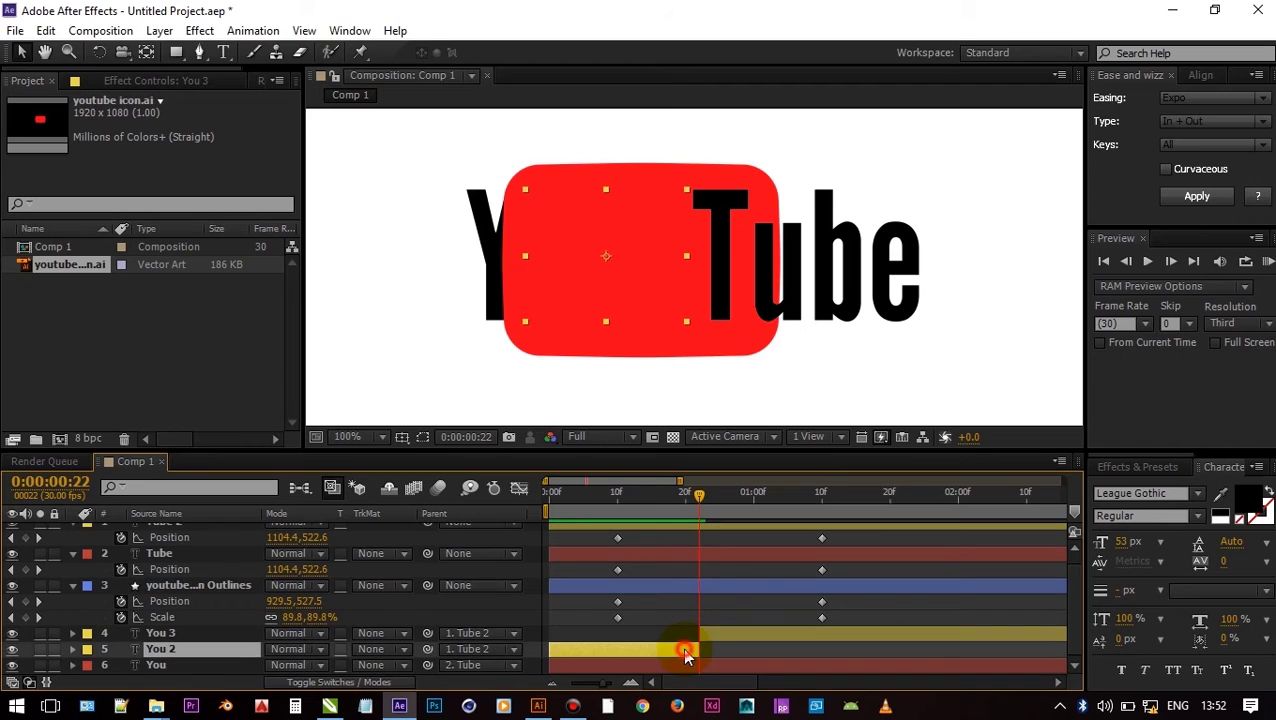
{"action": "key", "text": "Delete"}
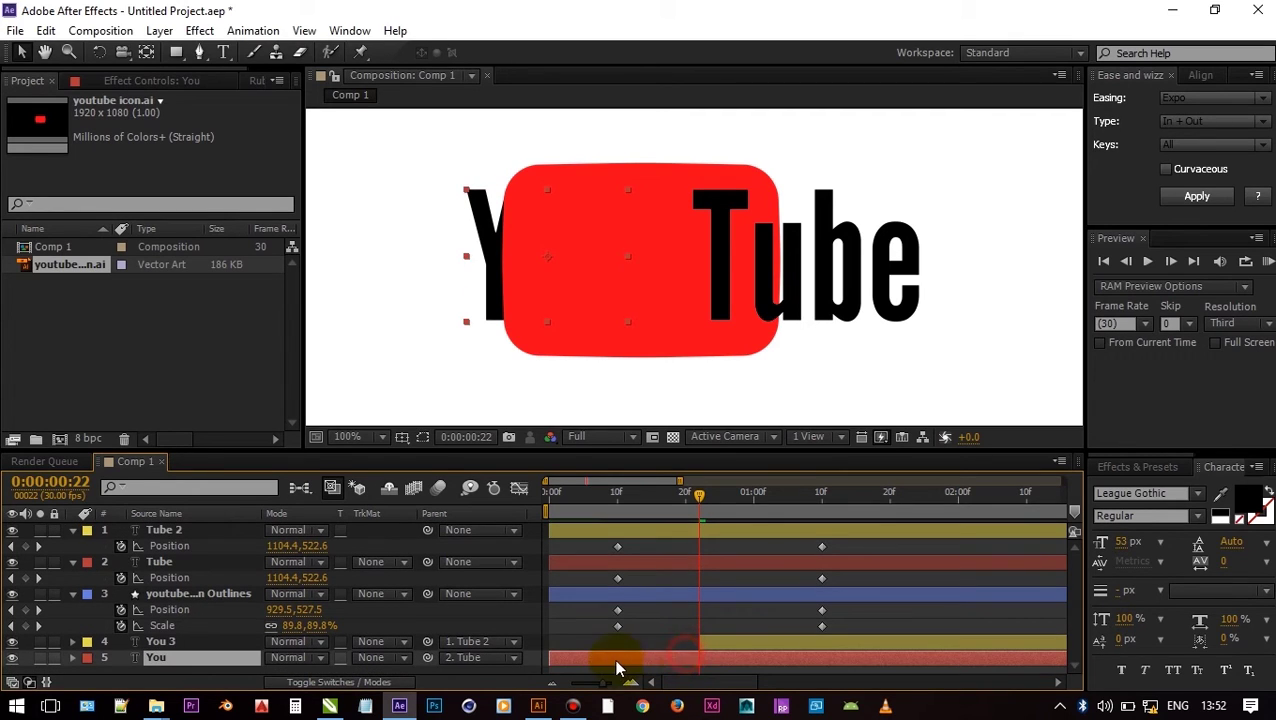
{"action": "key", "text": "ctrl+shift+d"}
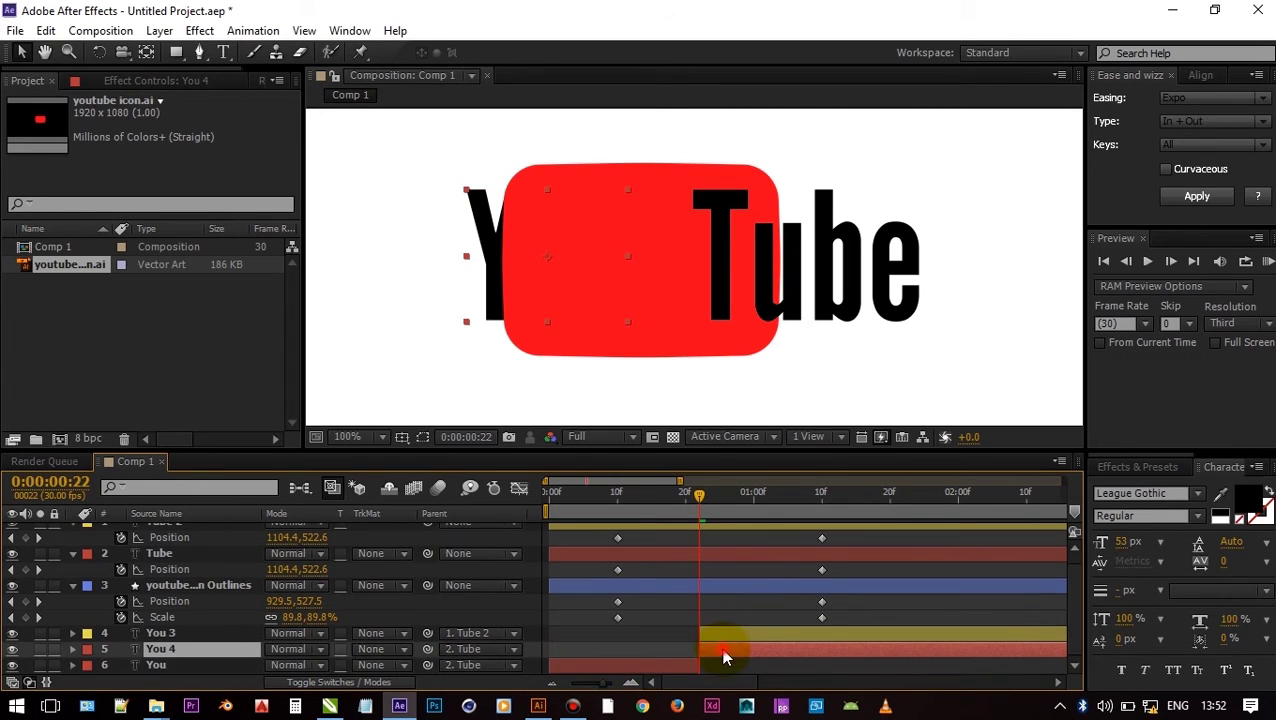
{"action": "scroll", "coordinate": [721, 647], "scroll_direction": "up", "scroll_amount": 1}
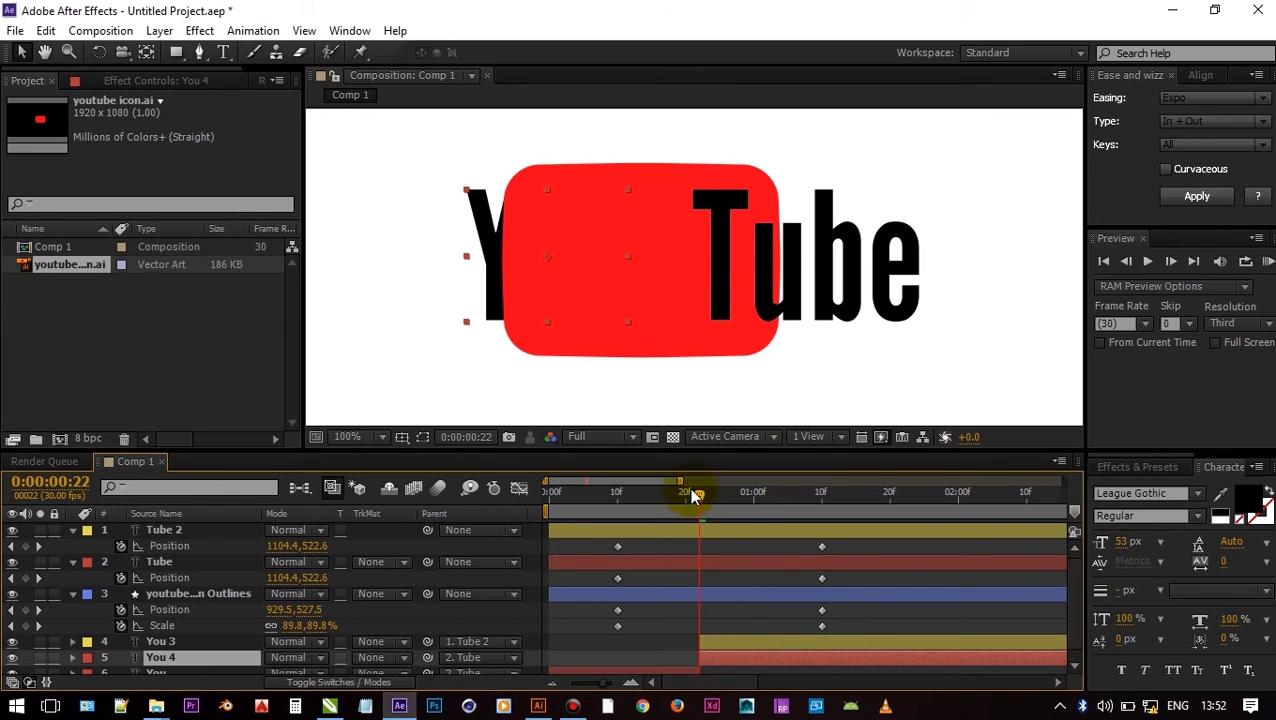
{"action": "left_click_drag", "start_coordinate": [708, 499], "coordinate": [729, 505]}
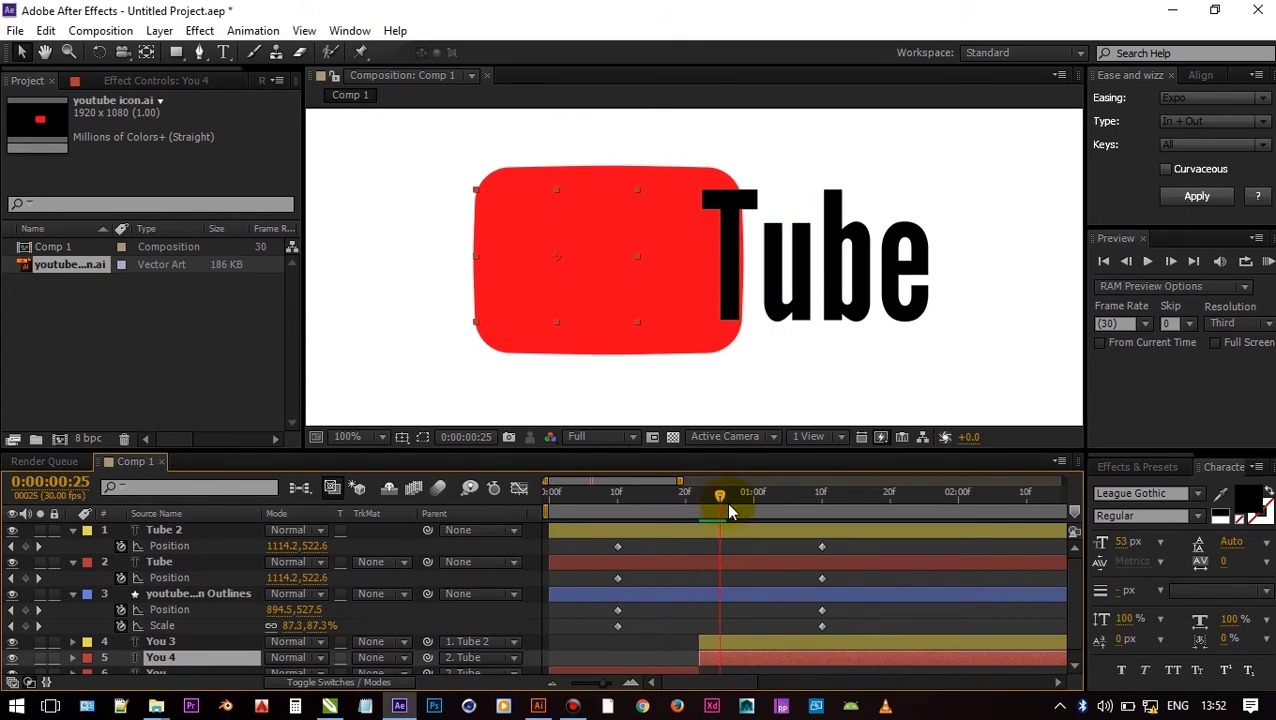
{"action": "key", "text": "ctrl+z"}
{"action": "key", "text": "ctrl+z"}
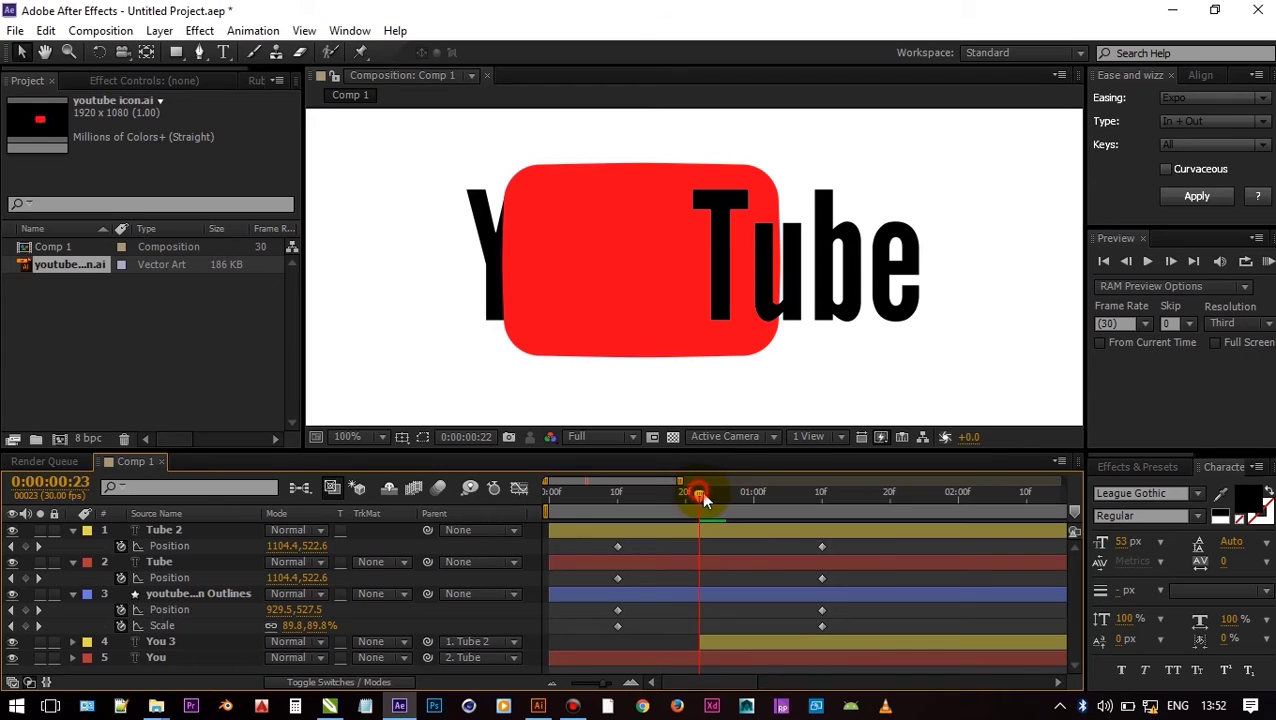
Split the You layer at frame 26, delete its later part, and trim the You 3 layer to start at frame 26.
{"action": "left_click_drag", "start_coordinate": [701, 490], "coordinate": [725, 496]}
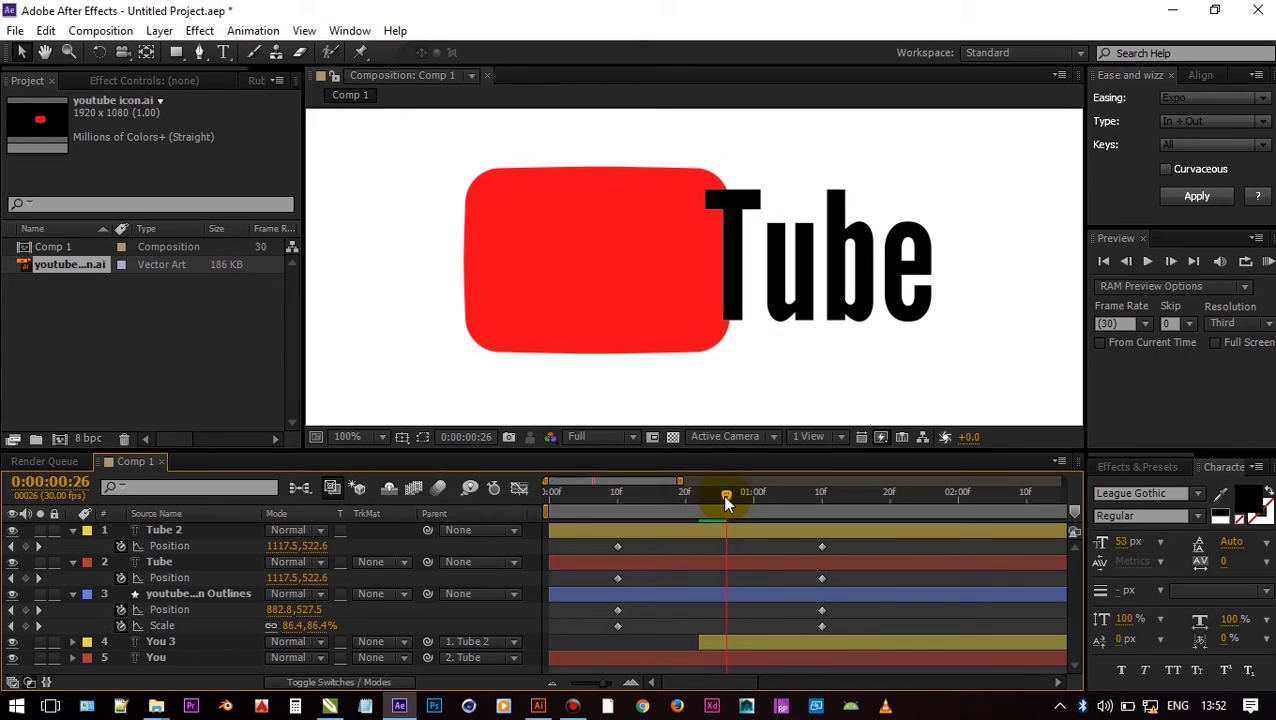
{"action": "left_click", "coordinate": [724, 660]}
{"action": "key", "text": "ctrl+d"}
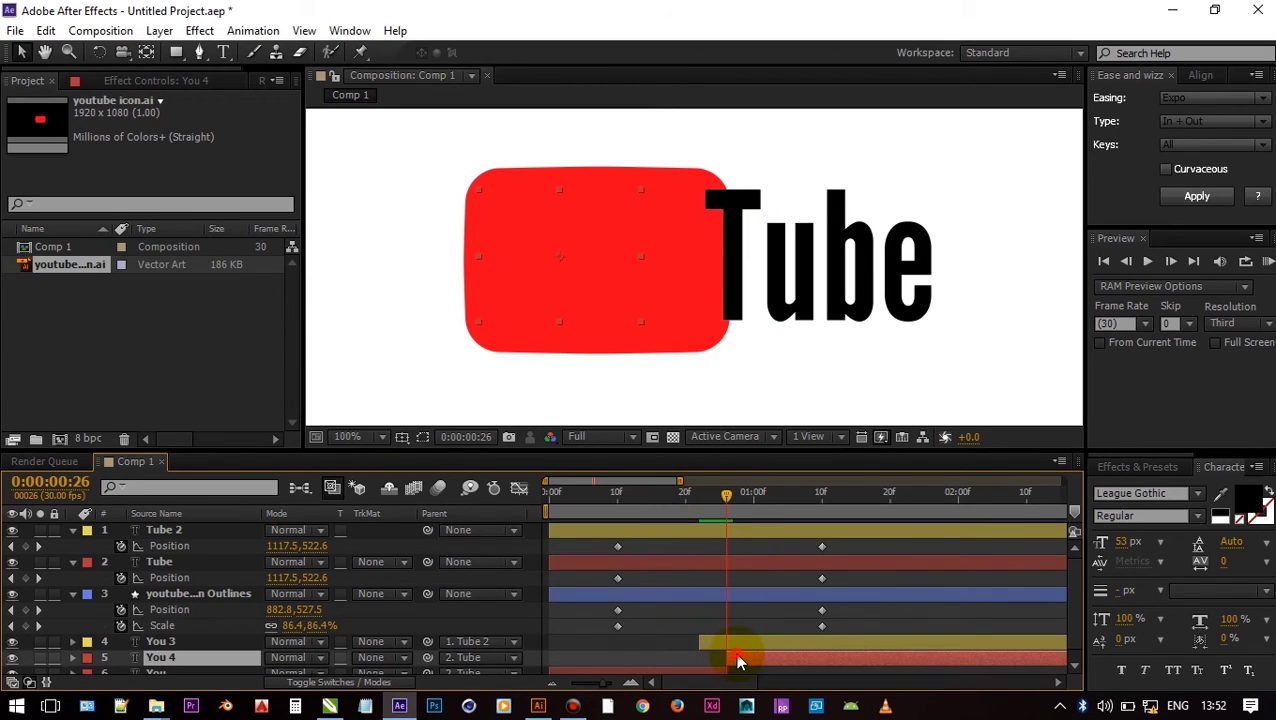
{"action": "key", "text": "Delete"}
{"action": "left_click_drag", "start_coordinate": [729, 644], "coordinate": [762, 643]}
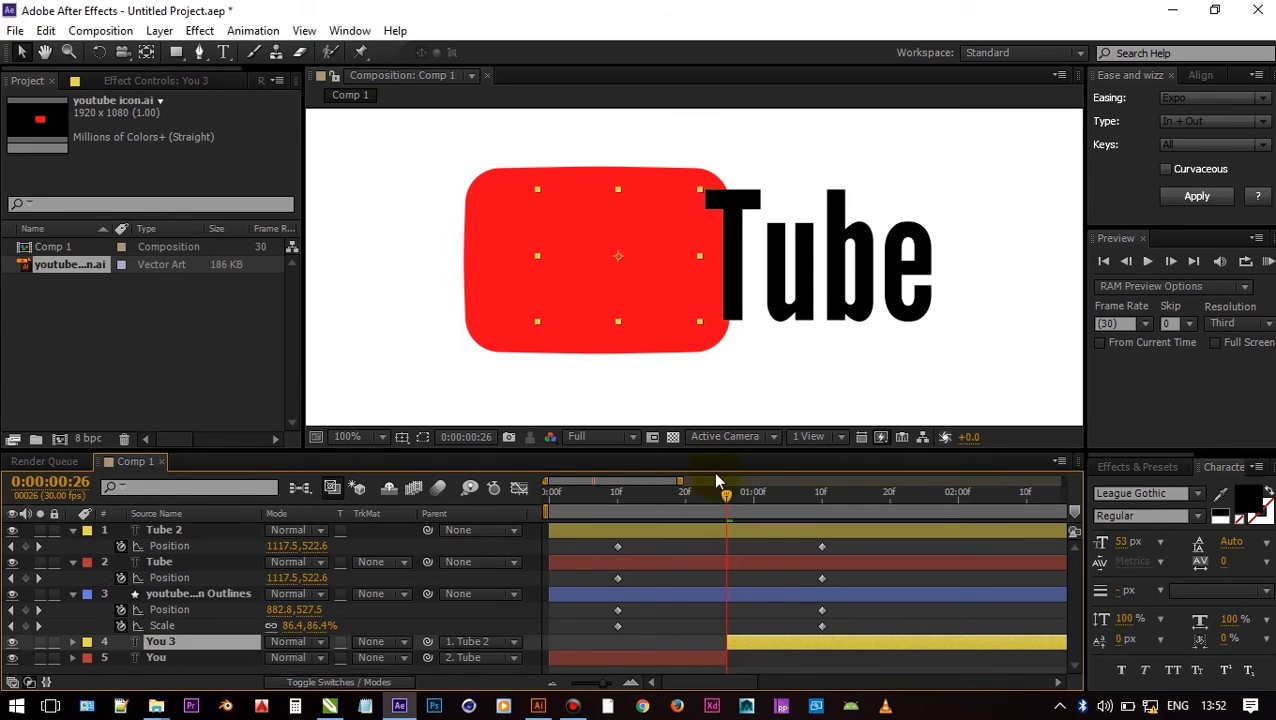
{"action": "left_click_drag", "start_coordinate": [732, 503], "coordinate": [550, 514]}
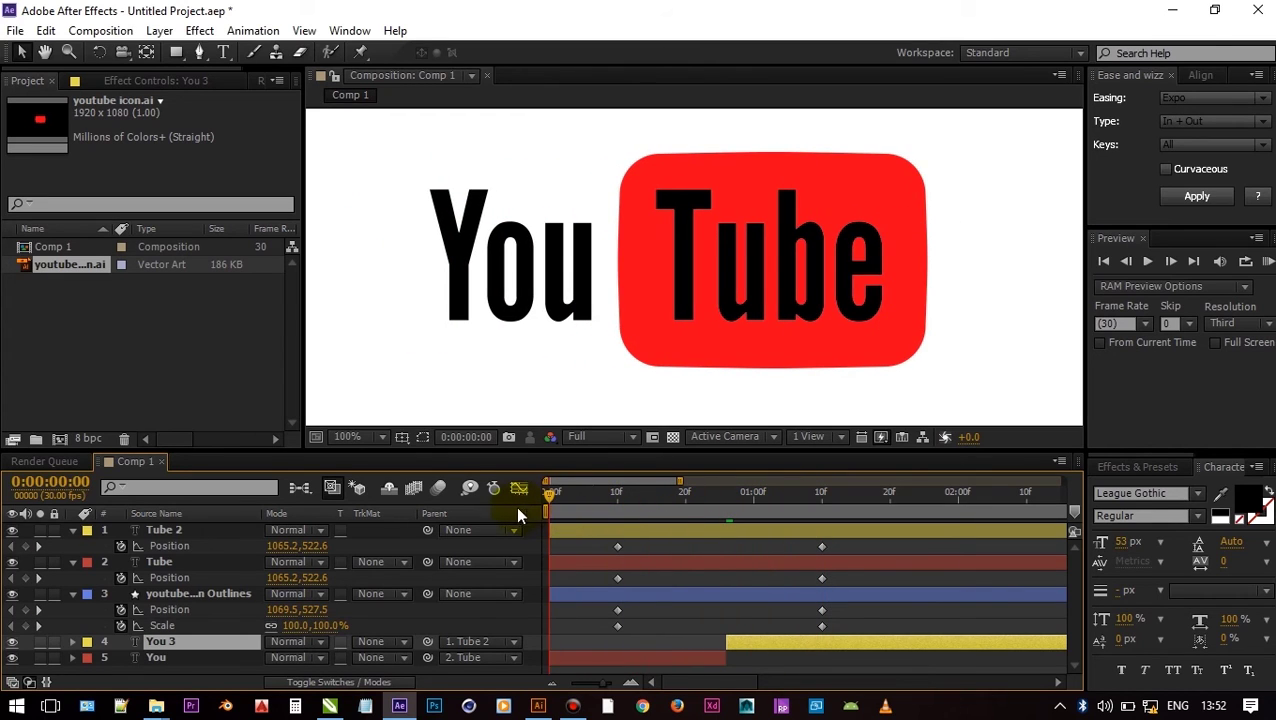
{"action": "left_click", "coordinate": [536, 355]}
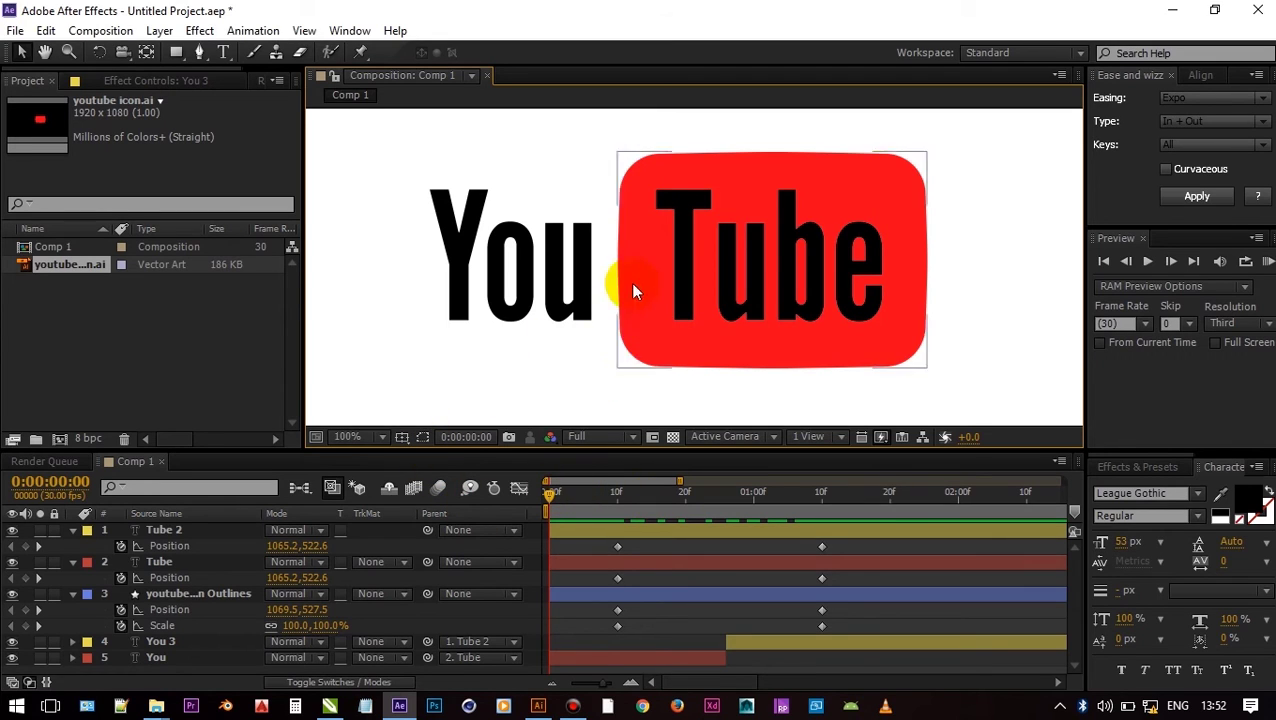
{"action": "scroll", "coordinate": [660, 340], "scroll_direction": "down", "scroll_amount": 4}
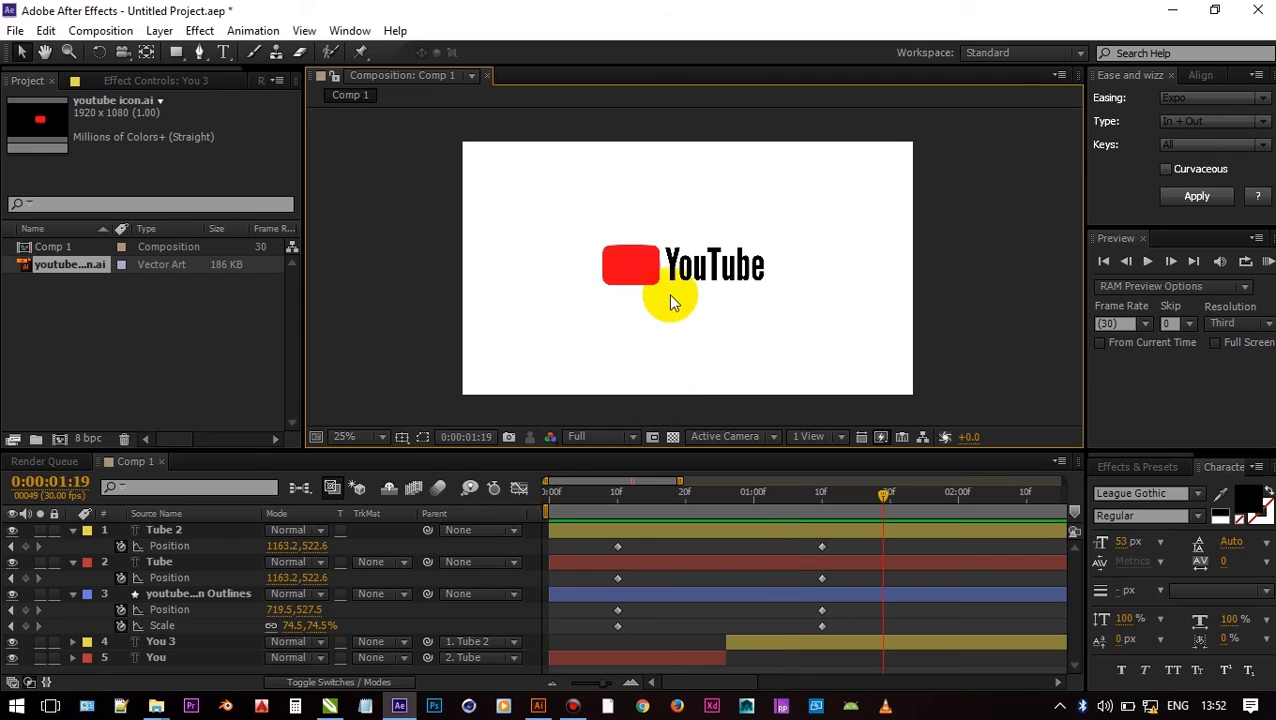
{"action": "scroll", "coordinate": [670, 303], "scroll_direction": "up", "scroll_amount": 2}
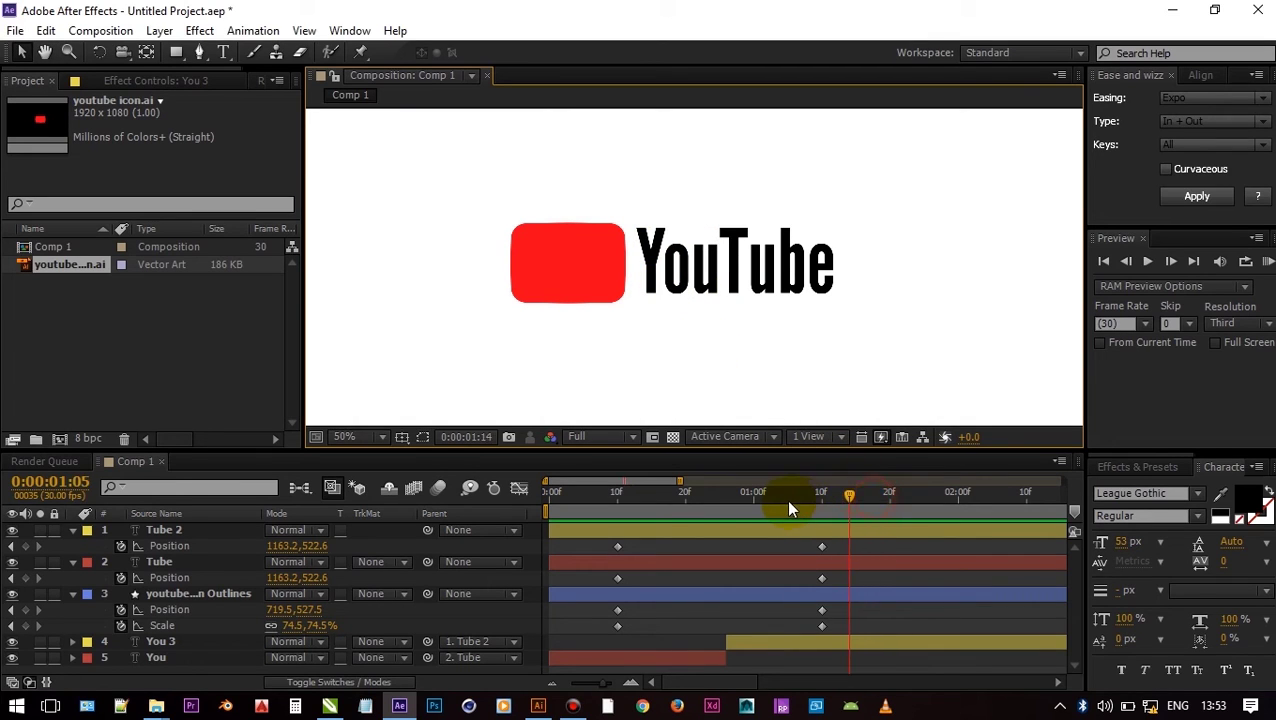
Duplicate the red youtube icon Outlines layer and place the copy at the top of the layer stack, above Tube 2.
{"action": "left_click_drag", "start_coordinate": [786, 508], "coordinate": [251, 531]}
{"action": "left_click", "coordinate": [182, 594]}
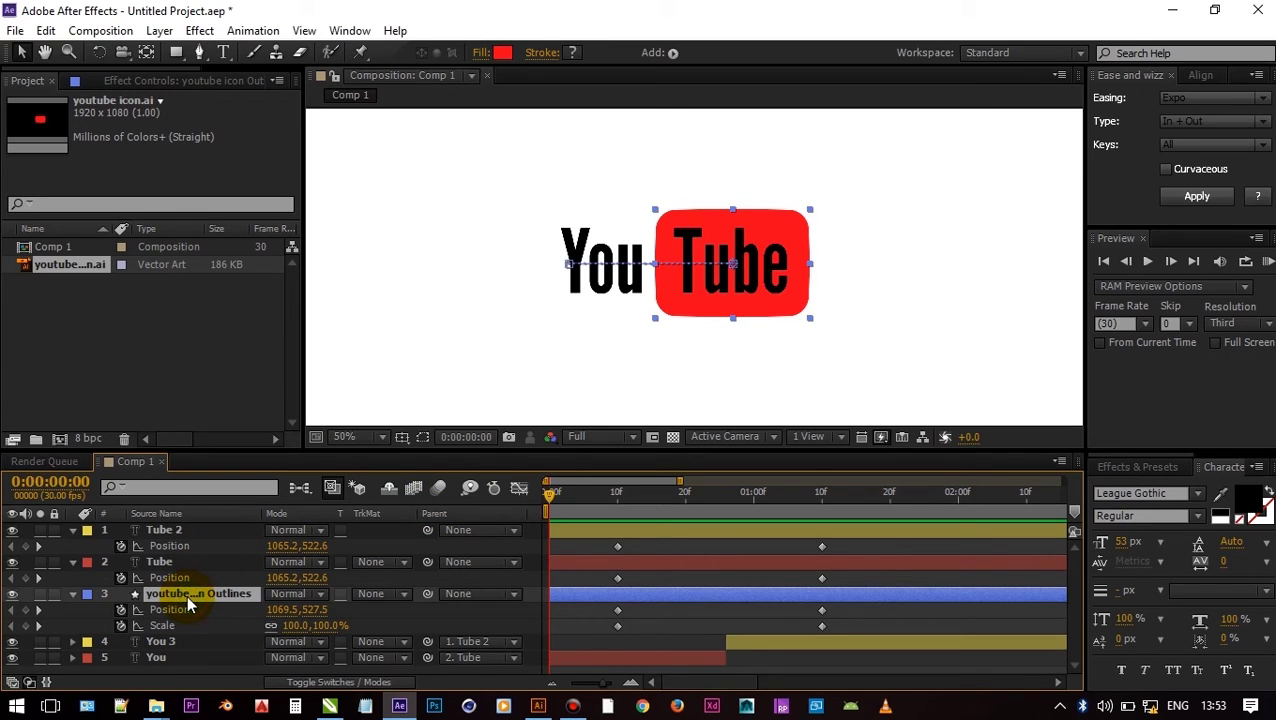
{"action": "key", "text": "ctrl+d"}
{"action": "left_click_drag", "start_coordinate": [188, 601], "coordinate": [191, 530]}
Set the Tube 2 layer's track matte to Alpha Inverted Matte "youtube icon Outlines 2".
{"action": "left_click", "coordinate": [187, 553]}
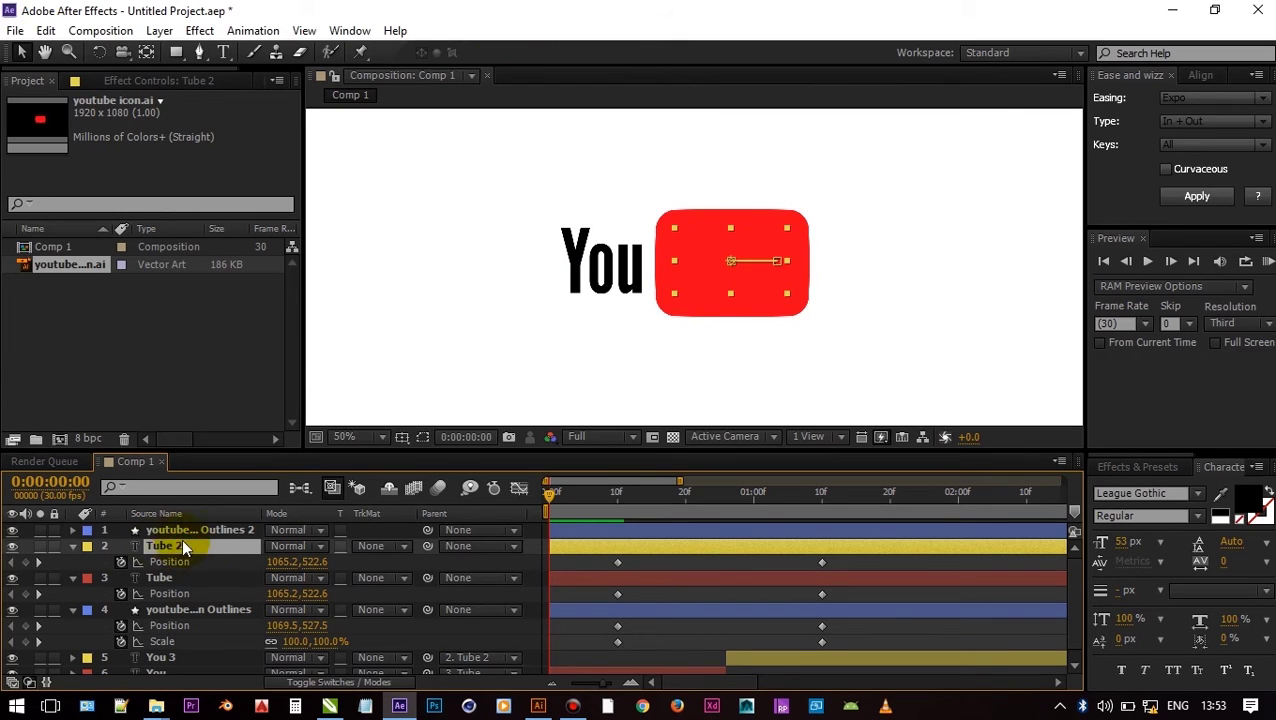
{"action": "left_click", "coordinate": [368, 546]}
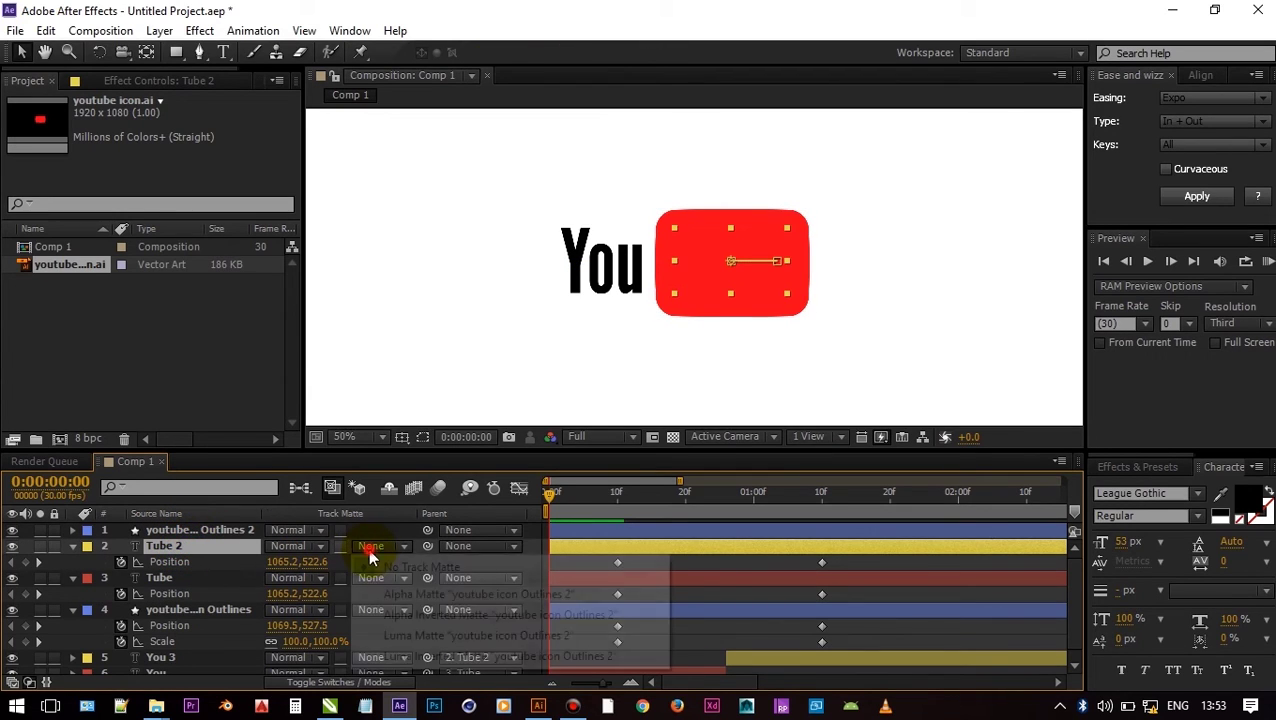
{"action": "left_click", "coordinate": [395, 594]}
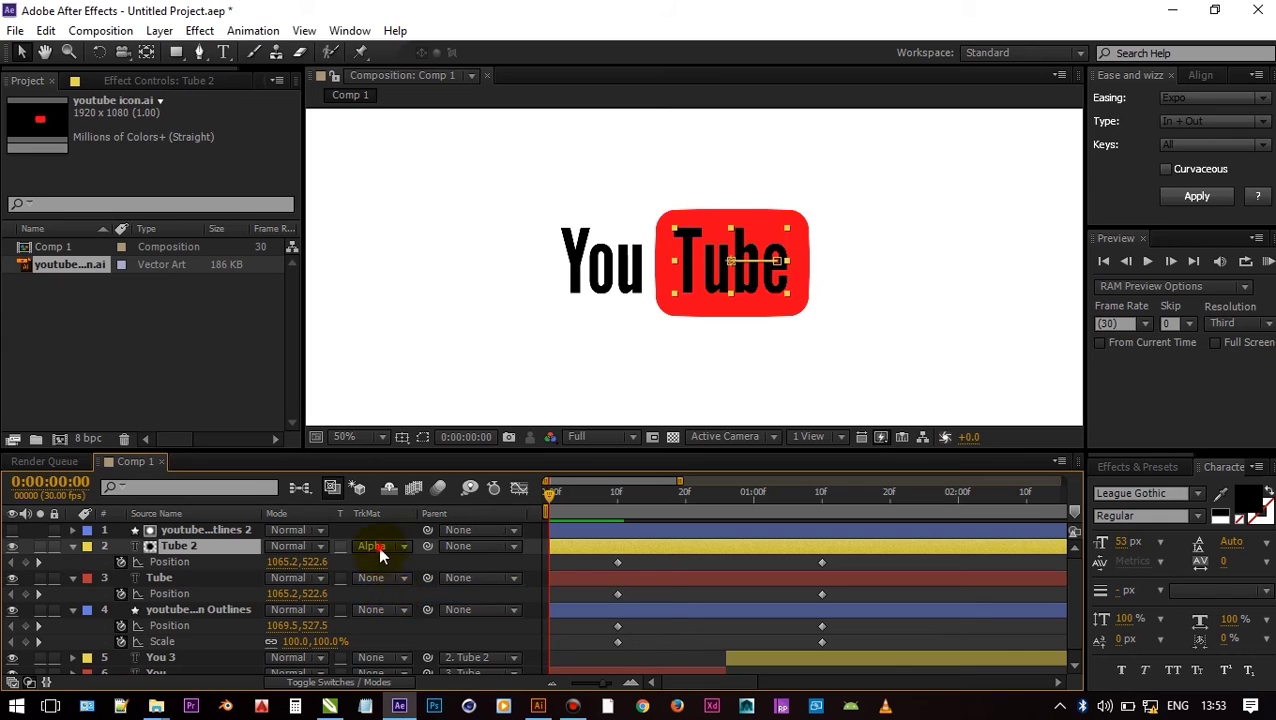
{"action": "left_click", "coordinate": [378, 547]}
{"action": "left_click", "coordinate": [388, 614]}
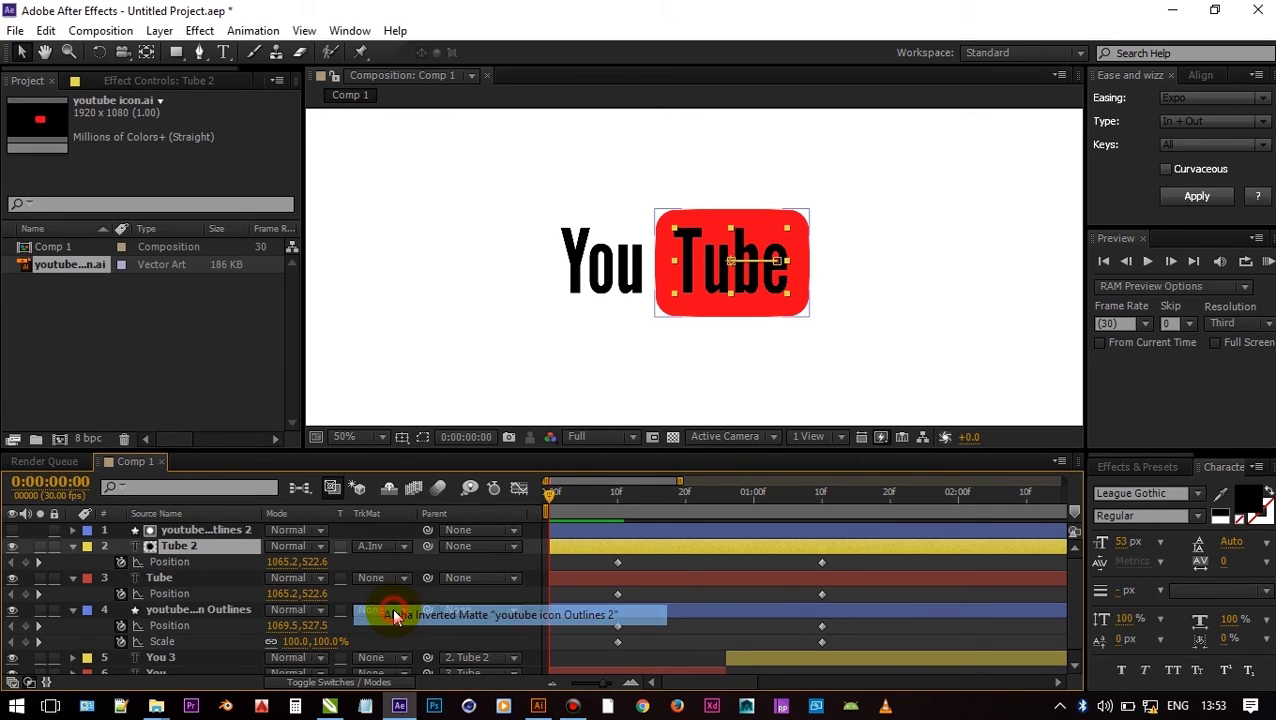
{"action": "left_click", "coordinate": [522, 416]}
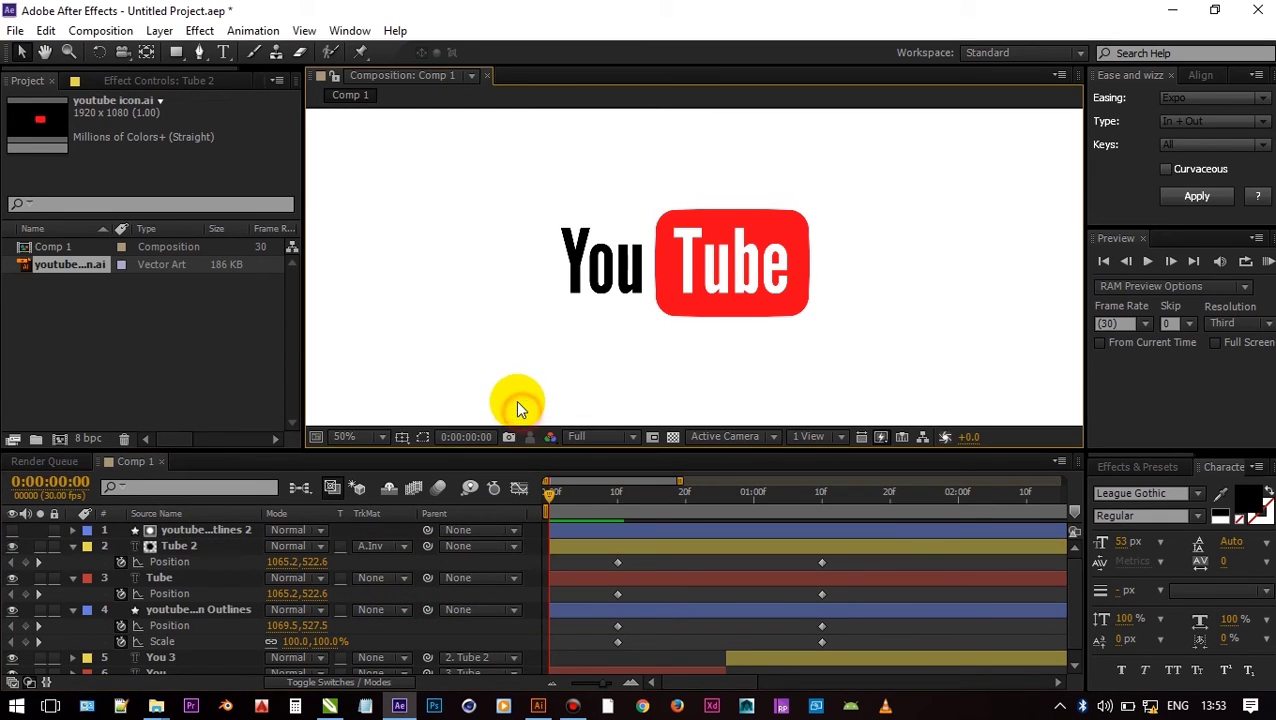
Preview the animation from the first frame to check the matted Tube text against the moving red shape.
{"action": "left_click", "coordinate": [192, 531]}
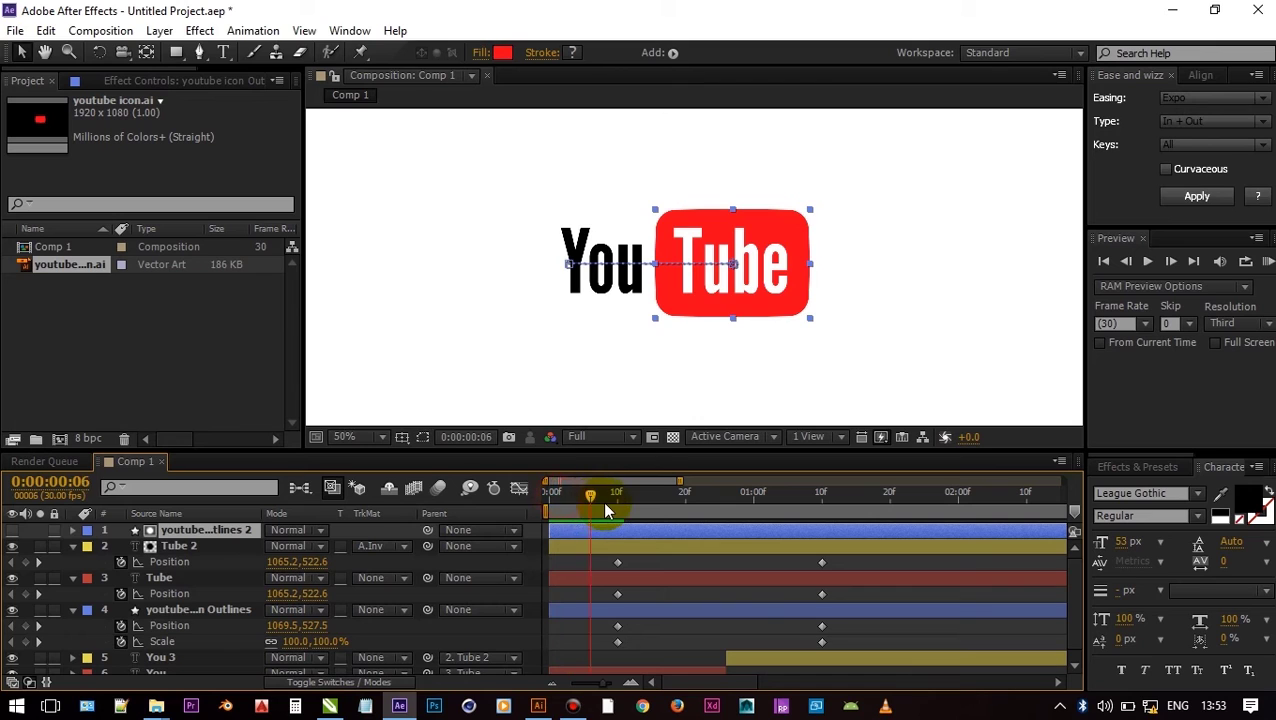
{"action": "left_click_drag", "start_coordinate": [645, 503], "coordinate": [490, 517]}
{"action": "left_click", "coordinate": [788, 334]}
{"action": "scroll", "coordinate": [230, 570], "scroll_direction": "down", "scroll_amount": 1}
{"action": "key", "text": "space"}
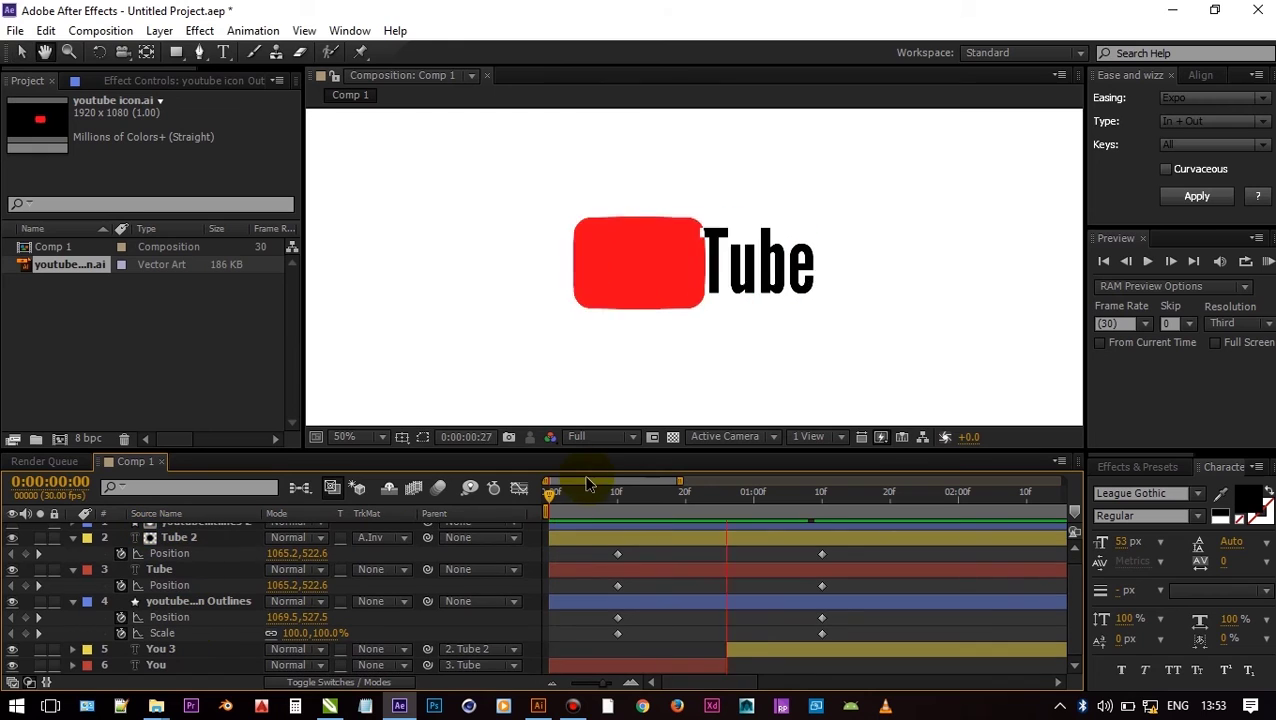
{"action": "key", "text": "space"}
Reveal the keyframes of all layers, select every Position and Scale keyframe, and apply Easy Ease.
{"action": "scroll", "coordinate": [256, 541], "scroll_direction": "up", "scroll_amount": 1}
{"action": "key", "text": "ctrl+a"}
{"action": "key", "text": "u"}
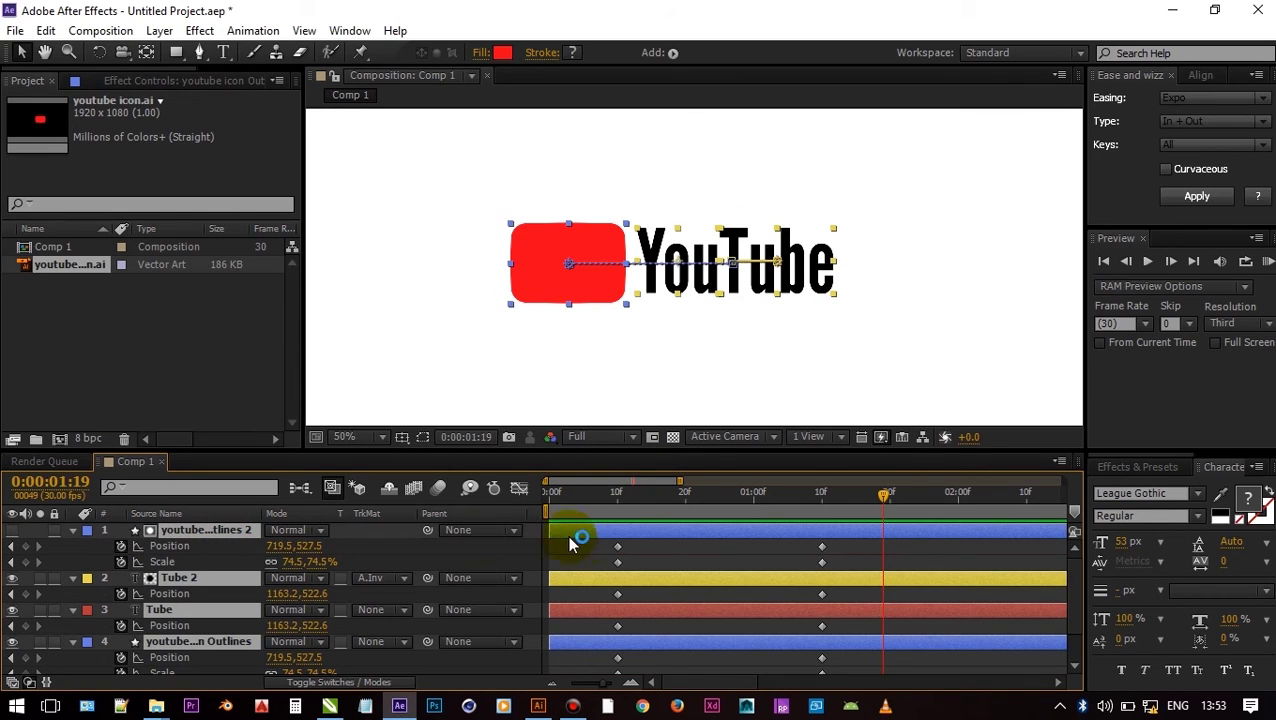
{"action": "left_click_drag", "start_coordinate": [882, 545], "coordinate": [621, 549]}
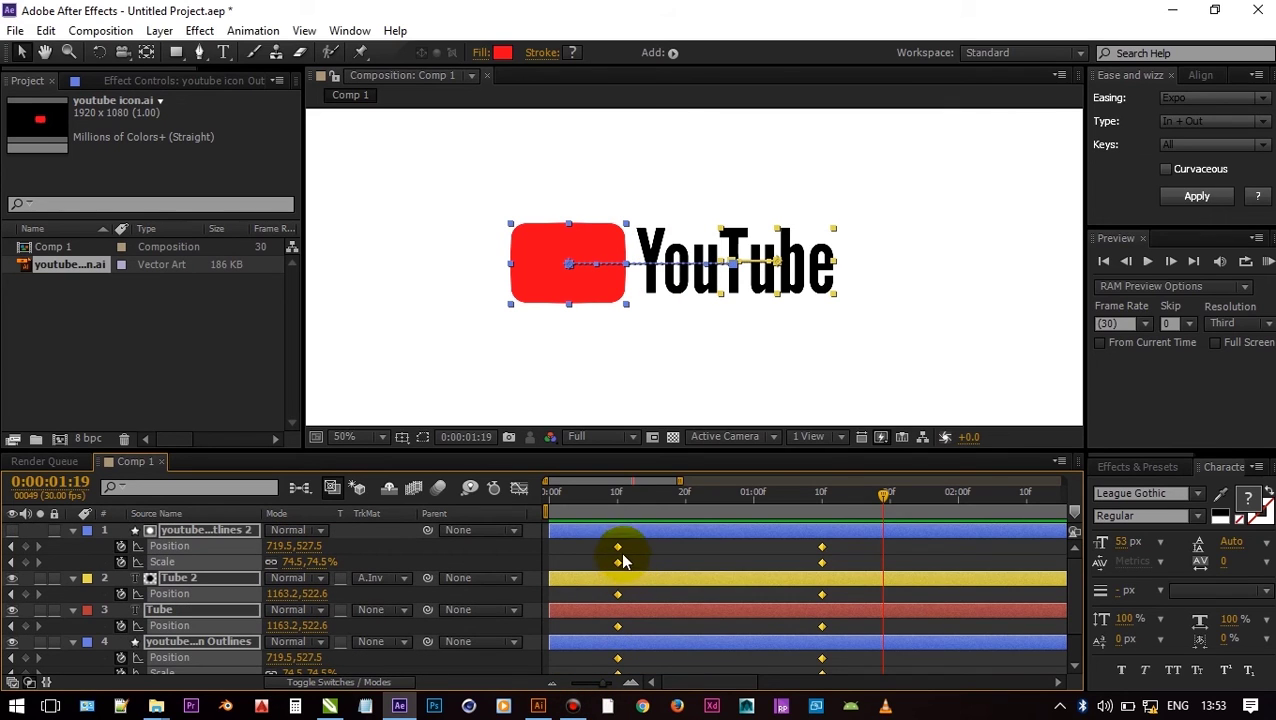
{"action": "right_click", "coordinate": [619, 549]}
{"action": "mouse_move", "coordinate": [658, 549]}
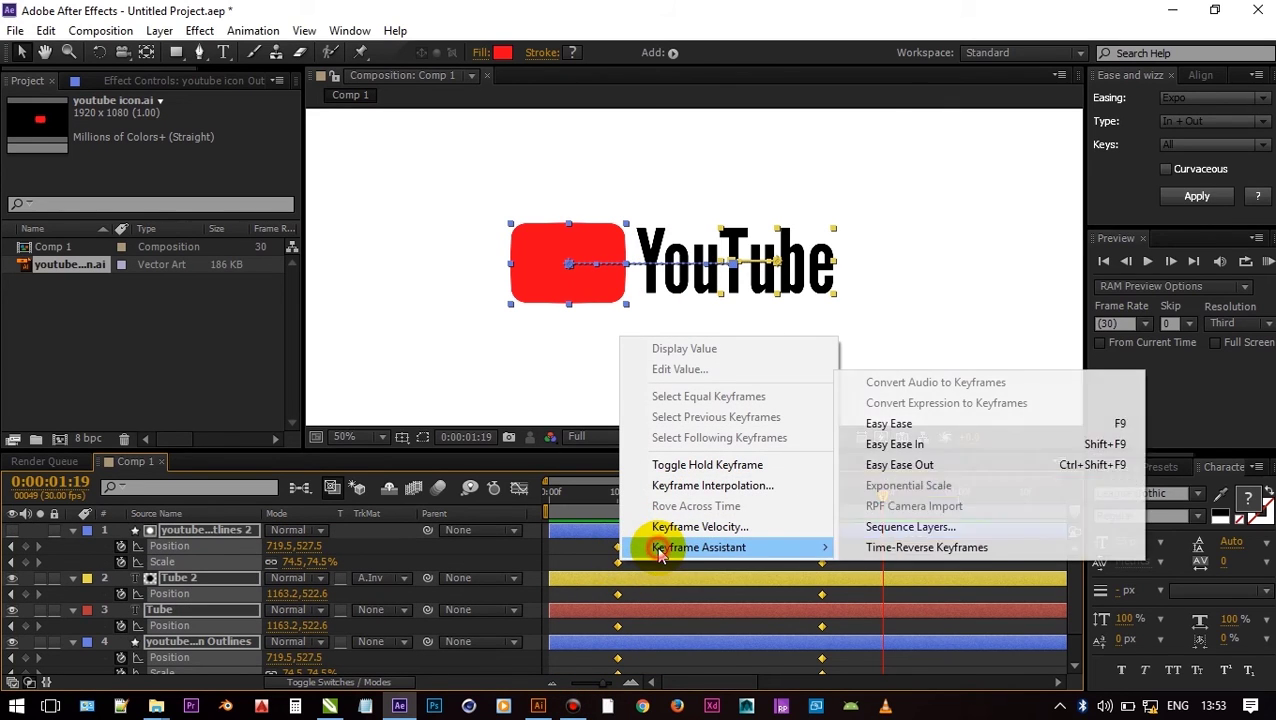
{"action": "left_click", "coordinate": [889, 424]}
Apply Ease and Wizz easing to the selected keyframes with Expo, In + Out, and All keys, and preview the result from the start.
{"action": "left_click", "coordinate": [1222, 198]}
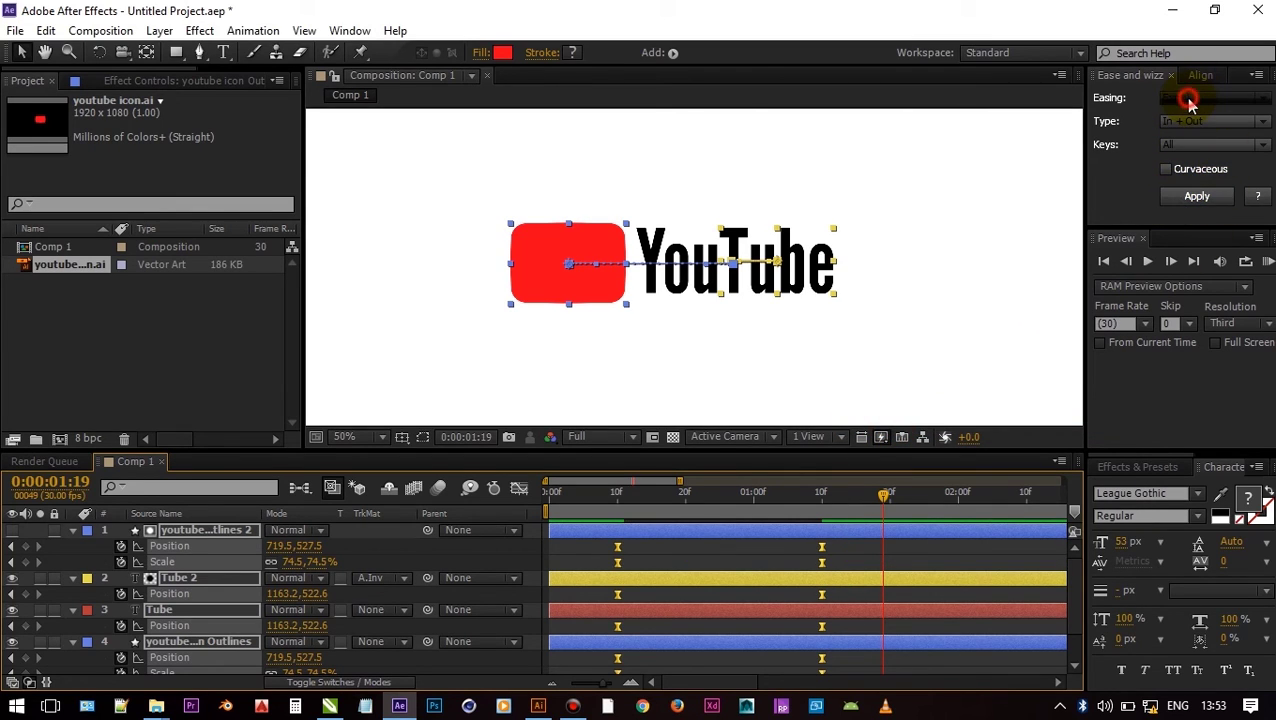
{"action": "left_click", "coordinate": [1183, 119]}
{"action": "left_click", "coordinate": [1182, 120]}
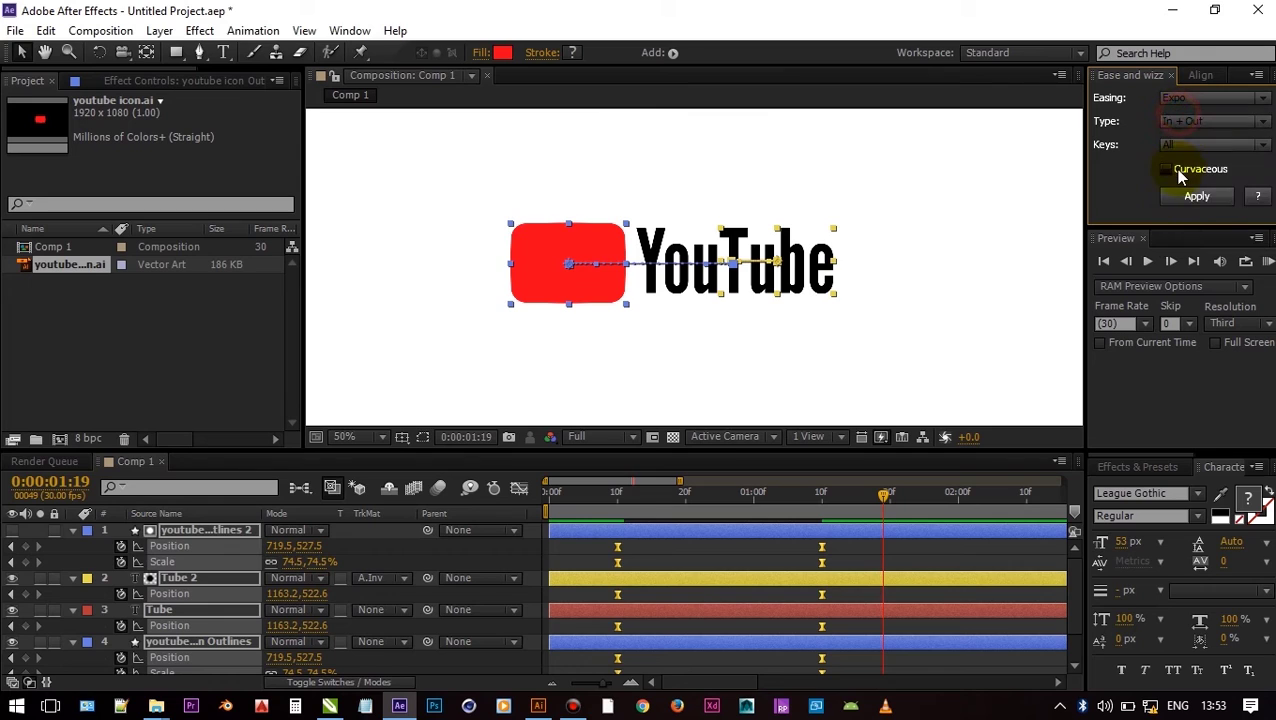
{"action": "left_click", "coordinate": [1183, 202]}
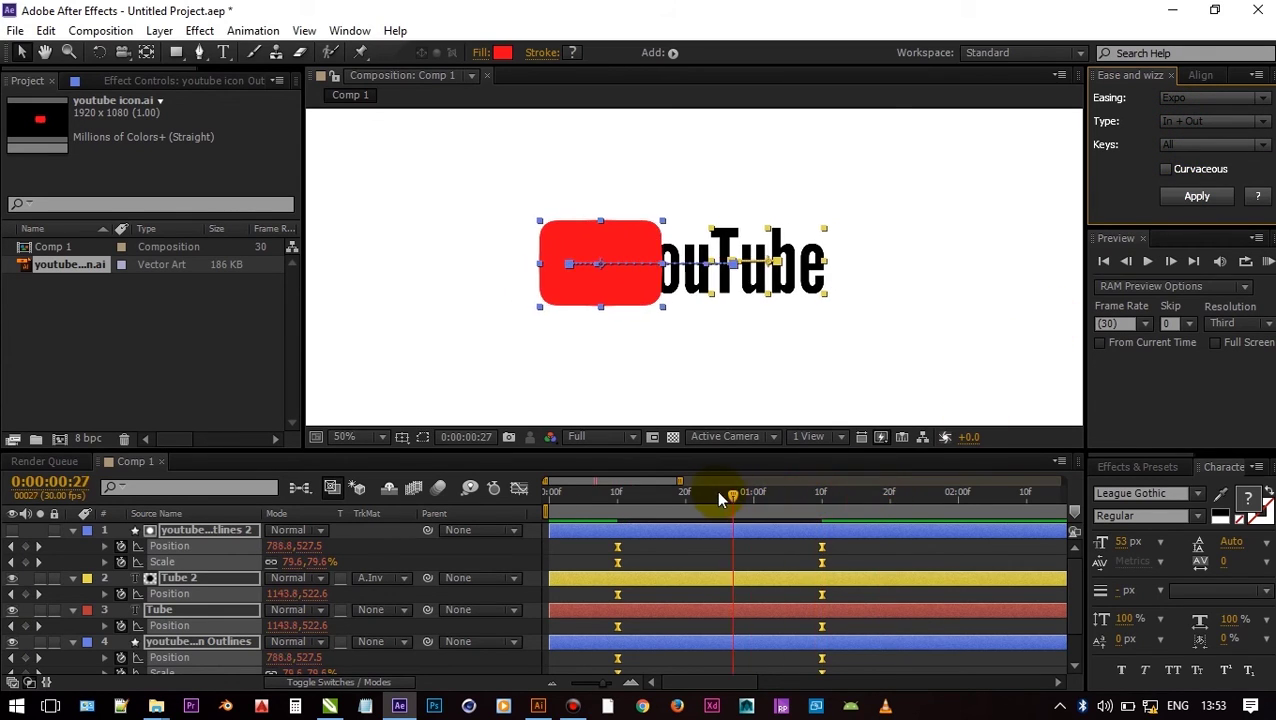
{"action": "left_click_drag", "start_coordinate": [719, 493], "coordinate": [516, 459]}
{"action": "left_click", "coordinate": [563, 328]}
{"action": "key", "text": "space"}
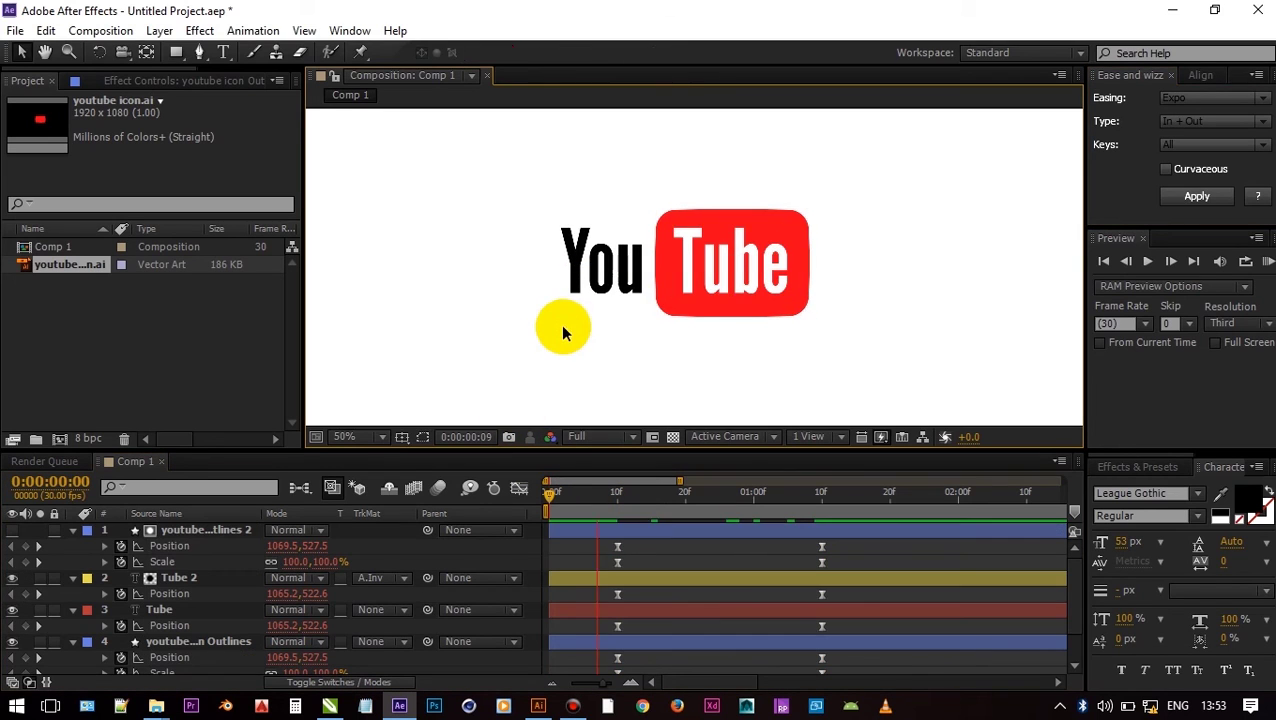
At 0:00:01:13, draw a small red polygon in the empty area beside the red rounded icon.
{"action": "scroll", "coordinate": [524, 228], "scroll_direction": "up", "scroll_amount": 1}
{"action": "left_click_drag", "start_coordinate": [176, 52], "coordinate": [236, 113]}
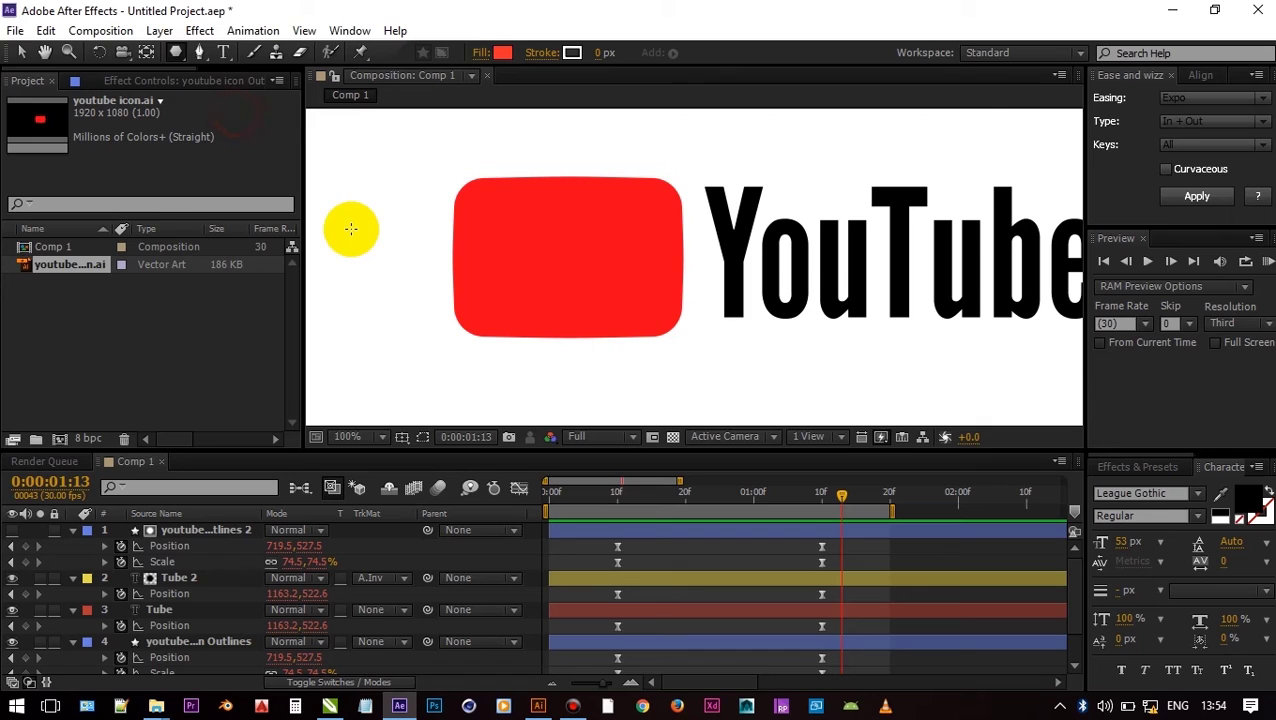
{"action": "mouse_move", "coordinate": [396, 238]}
{"action": "left_mouse_down"}
{"action": "mouse_move", "coordinate": [430, 293]}
{"action": "mouse_move", "coordinate": [416, 280]}
{"action": "left_mouse_up"}
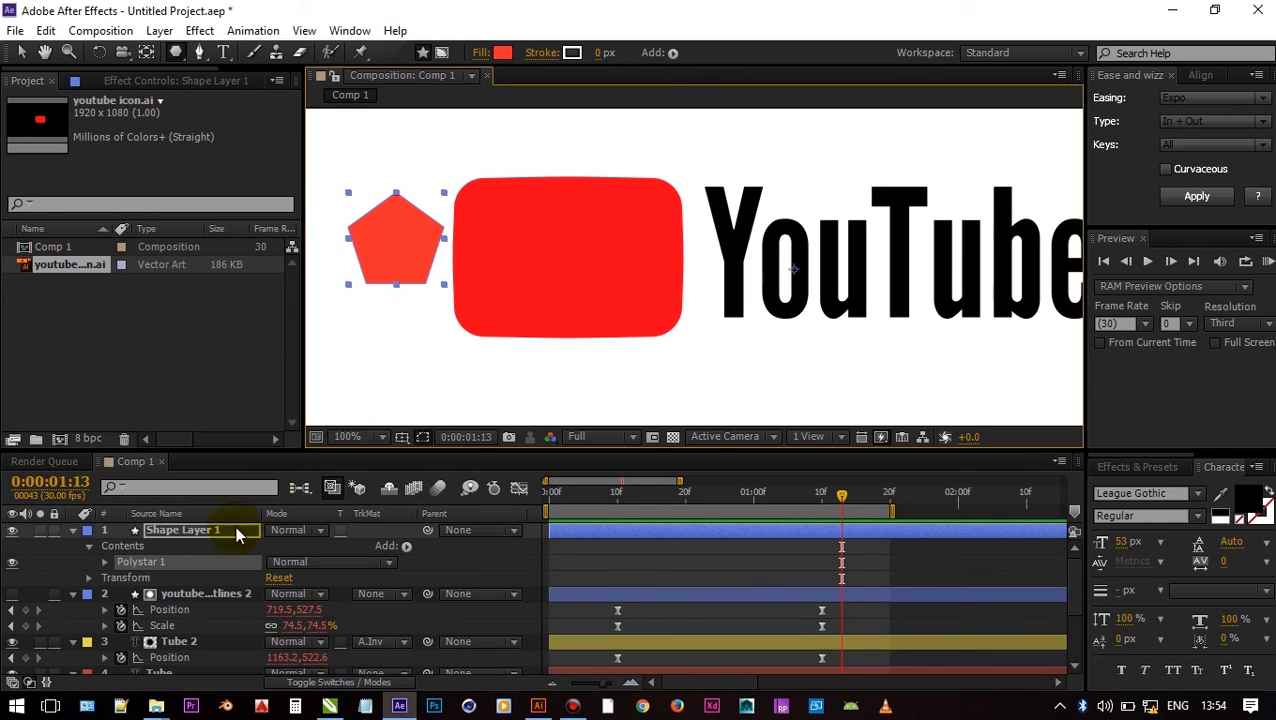
Set the number of points in the new polygon's path to 3 to make a triangle.
{"action": "left_click", "coordinate": [103, 563]}
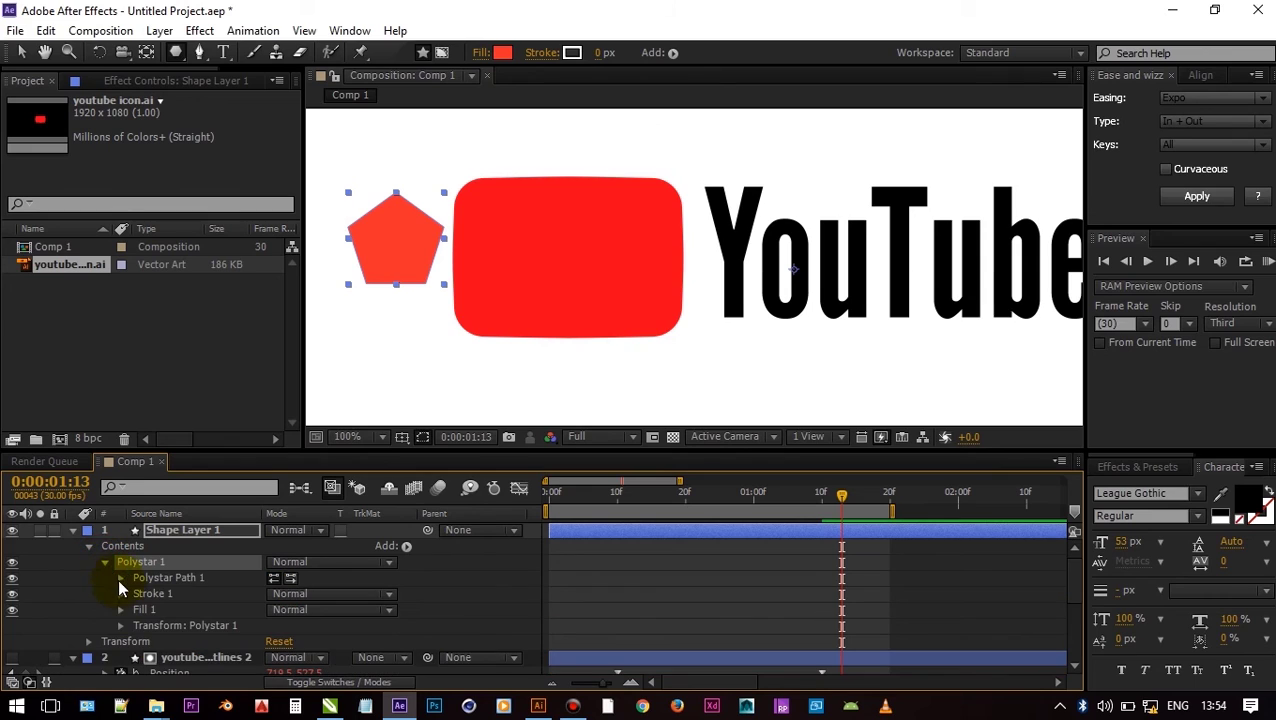
{"action": "left_click", "coordinate": [120, 578]}
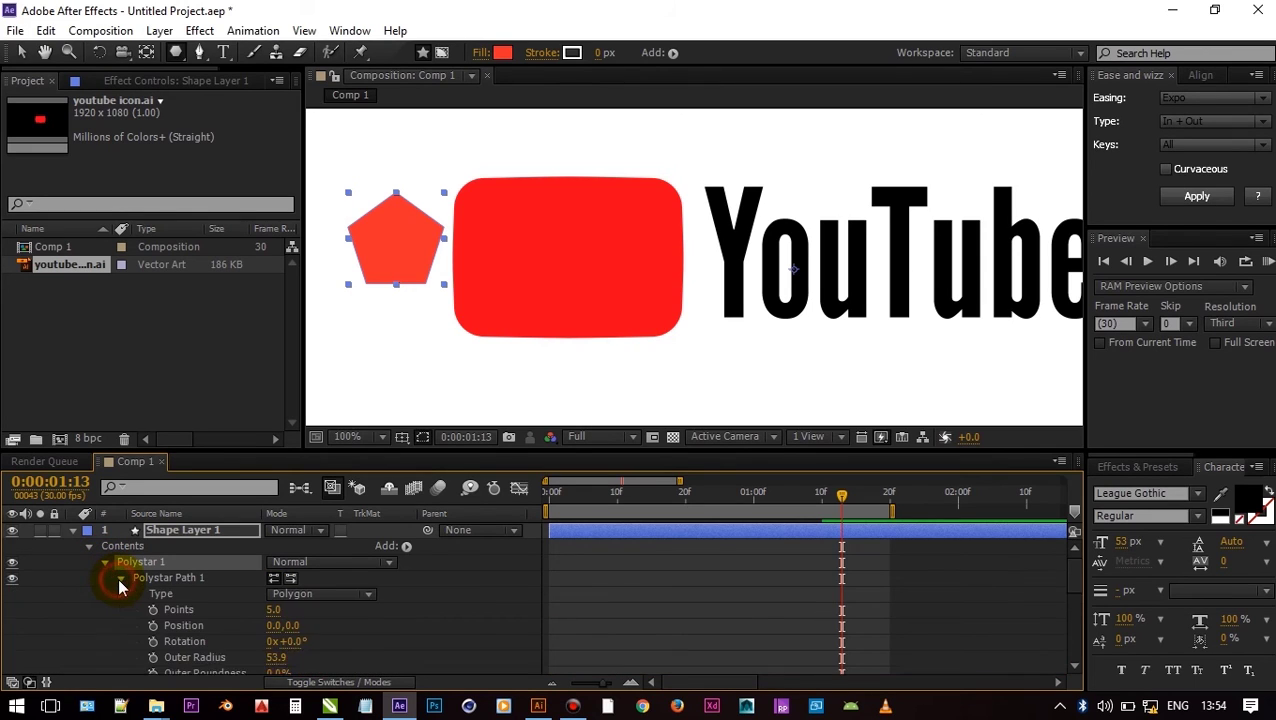
{"action": "left_click", "coordinate": [273, 601]}
{"action": "type", "text": "3"}
{"action": "key", "text": "Return"}
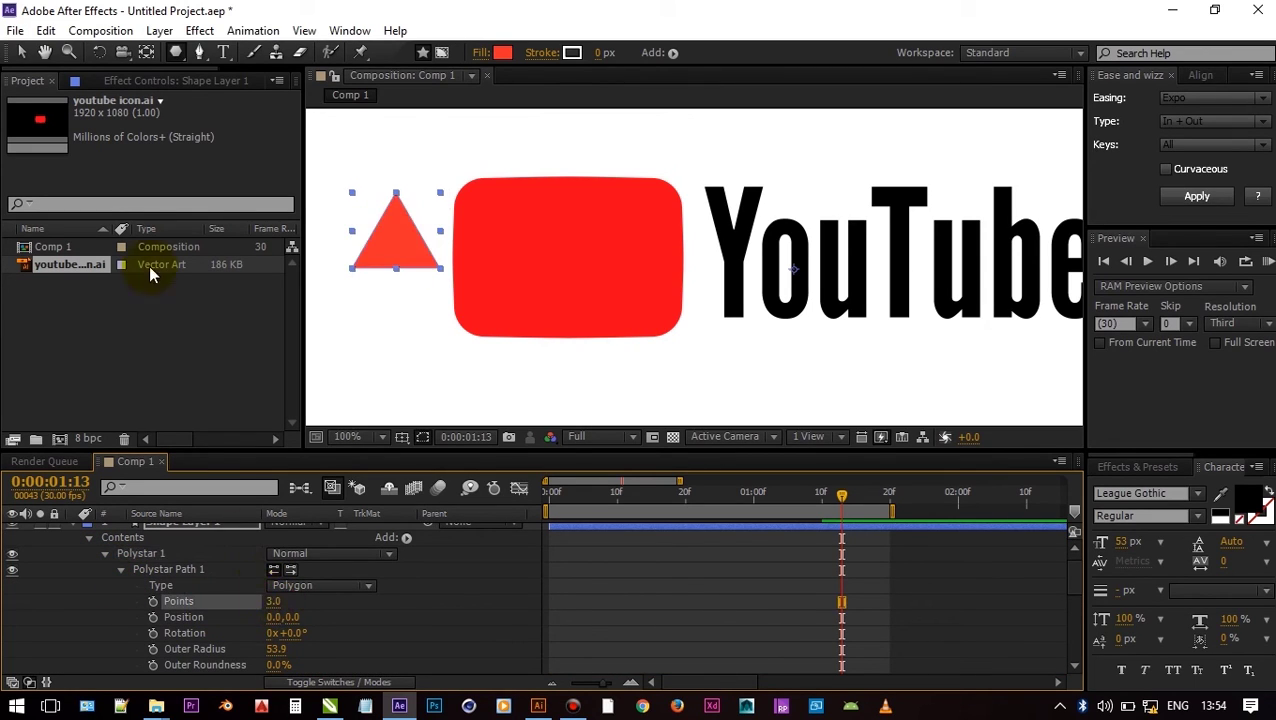
Change the triangle's fill colour to white and move it onto the red rounded icon.
{"action": "left_click", "coordinate": [22, 52]}
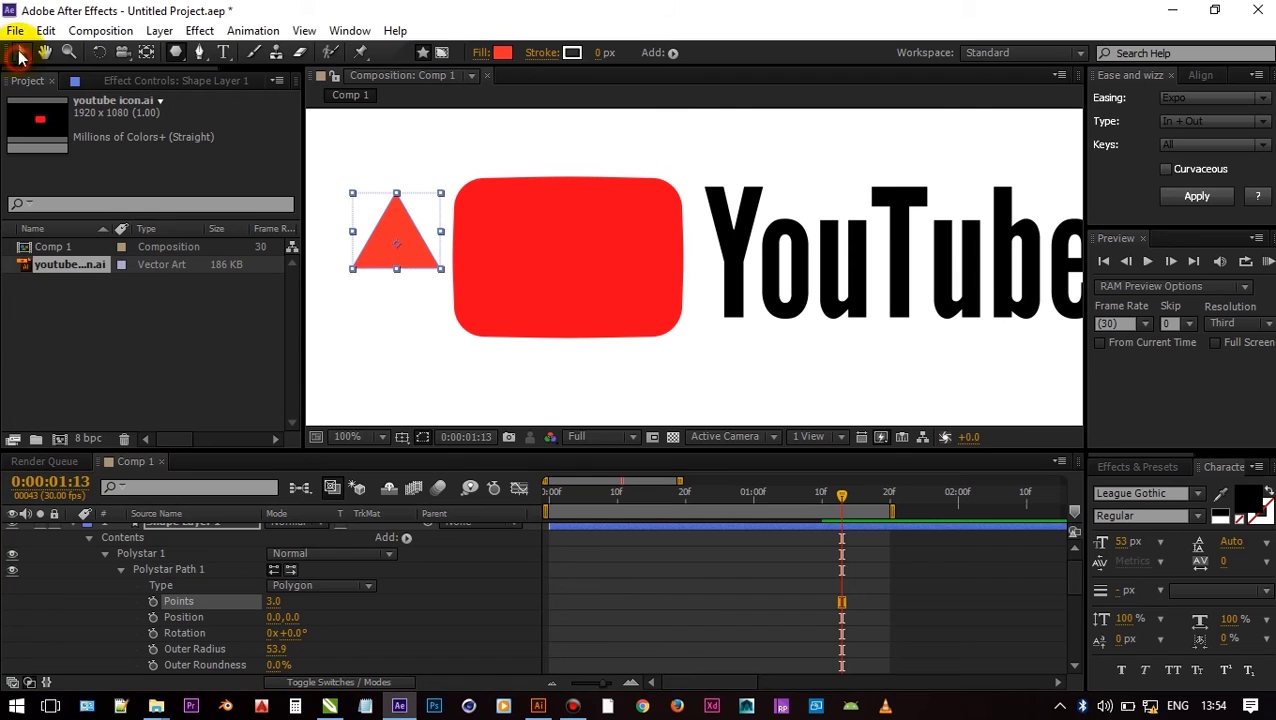
{"action": "left_click", "coordinate": [501, 53]}
{"action": "left_click_drag", "start_coordinate": [843, 140], "coordinate": [727, 72]}
{"action": "left_click", "coordinate": [1176, 82]}
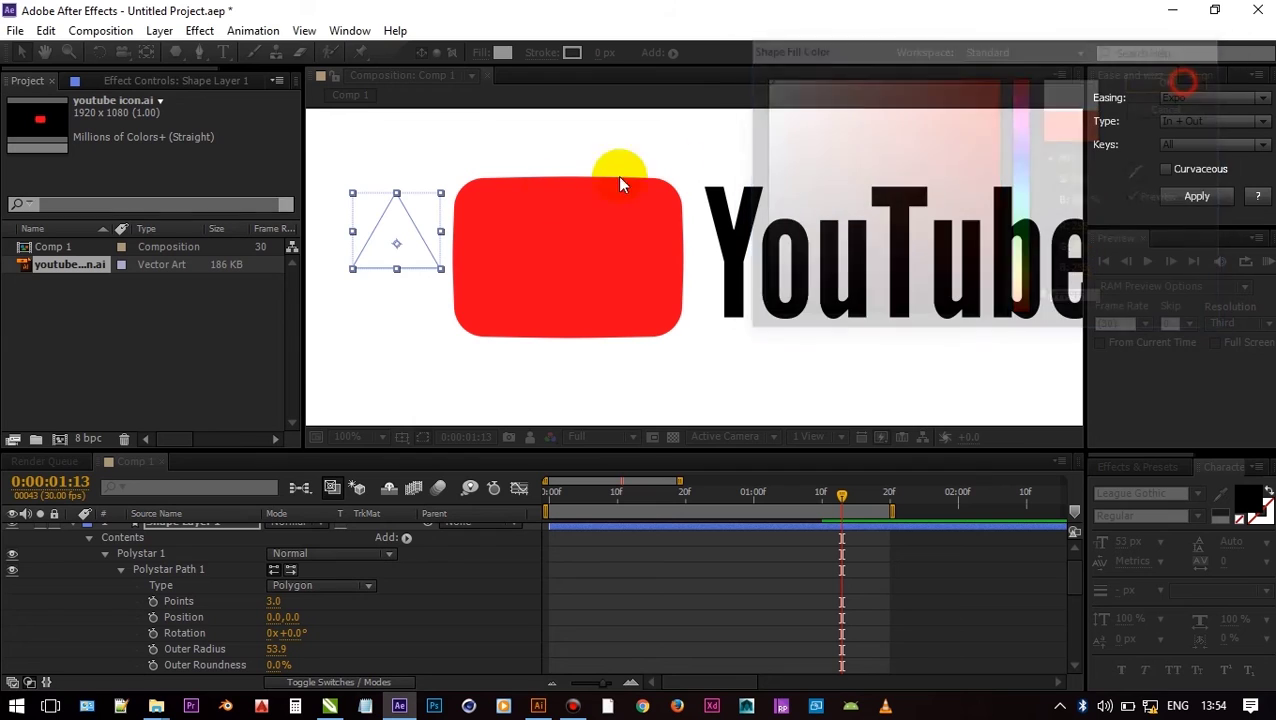
{"action": "left_click_drag", "start_coordinate": [413, 247], "coordinate": [430, 254]}
{"action": "left_click_drag", "start_coordinate": [541, 253], "coordinate": [582, 267]}
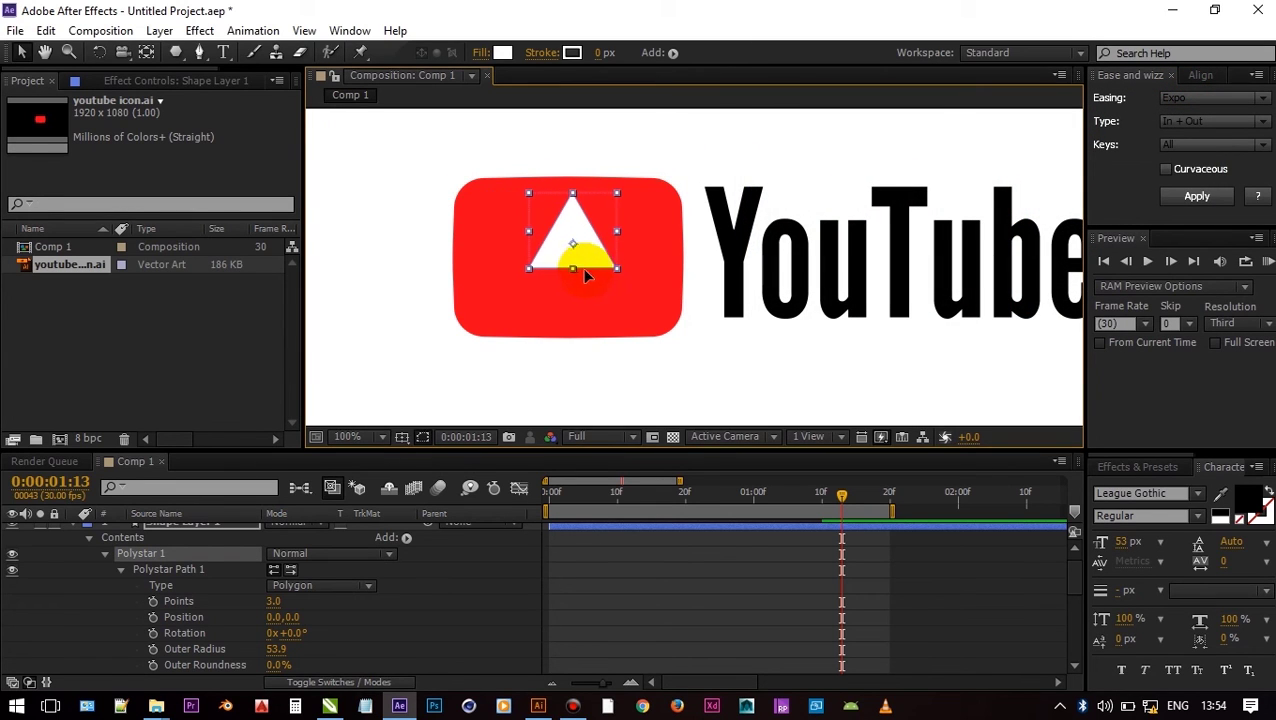
{"action": "scroll", "coordinate": [197, 549], "scroll_direction": "up", "scroll_amount": 1}
{"action": "left_click", "coordinate": [194, 533]}
{"action": "key", "text": "r"}
{"action": "left_click_drag", "start_coordinate": [290, 546], "coordinate": [322, 544]}
{"action": "key", "text": "ctrl+z"}
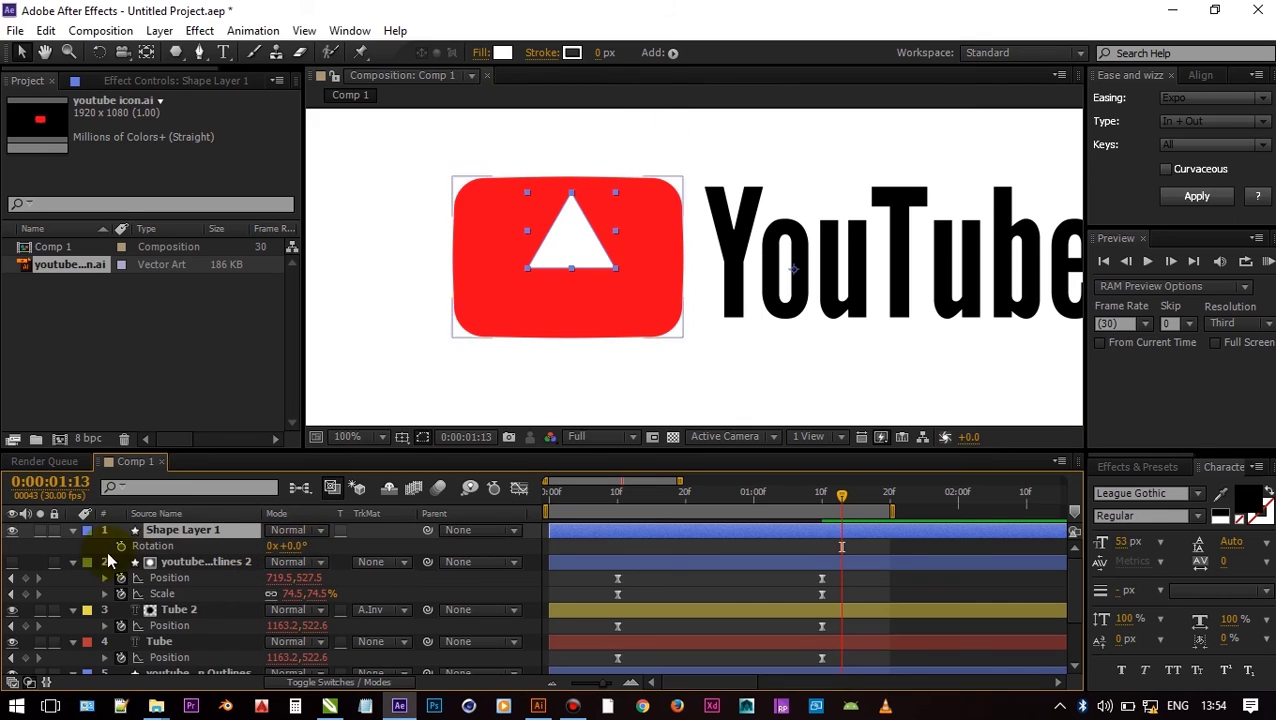
{"action": "left_click", "coordinate": [396, 541]}
{"action": "left_click", "coordinate": [72, 532]}
Set the Rotation of the triangle's polystar path to 90° and centre the triangle vertically in the red icon.
{"action": "left_click", "coordinate": [163, 528]}
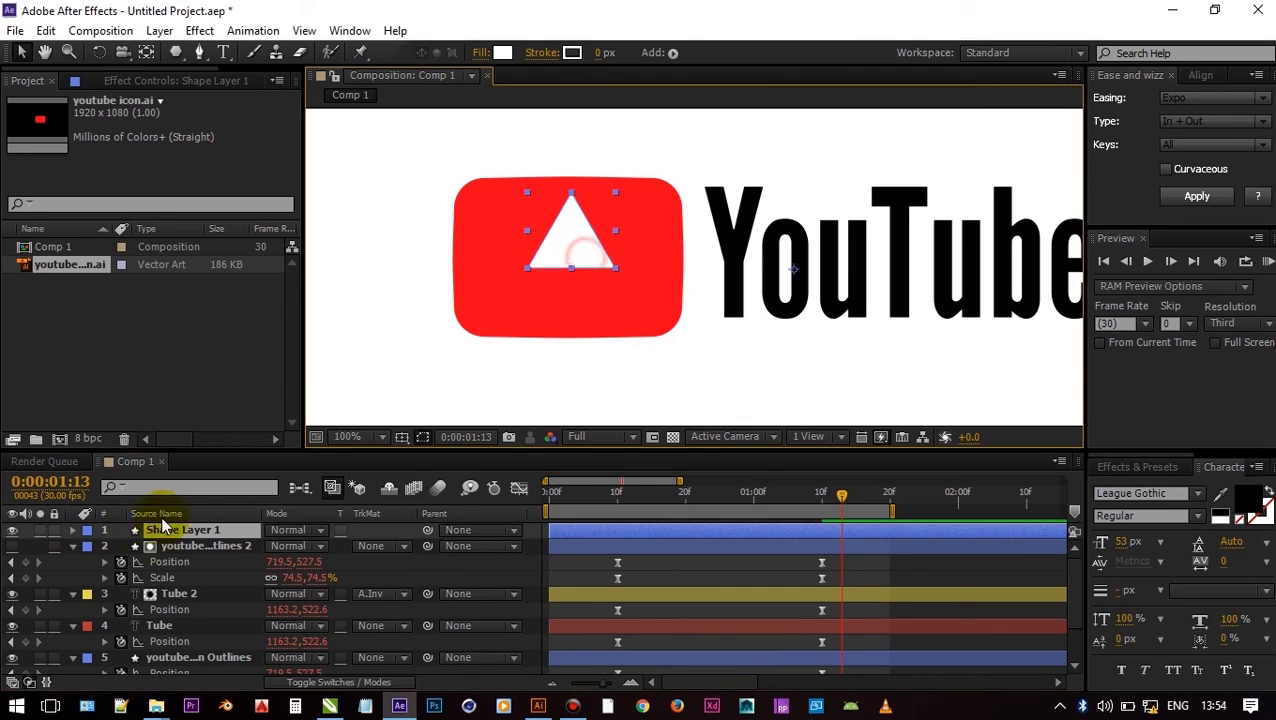
{"action": "left_click", "coordinate": [73, 532]}
{"action": "left_click", "coordinate": [88, 547]}
{"action": "left_click", "coordinate": [105, 563]}
{"action": "left_click", "coordinate": [120, 579]}
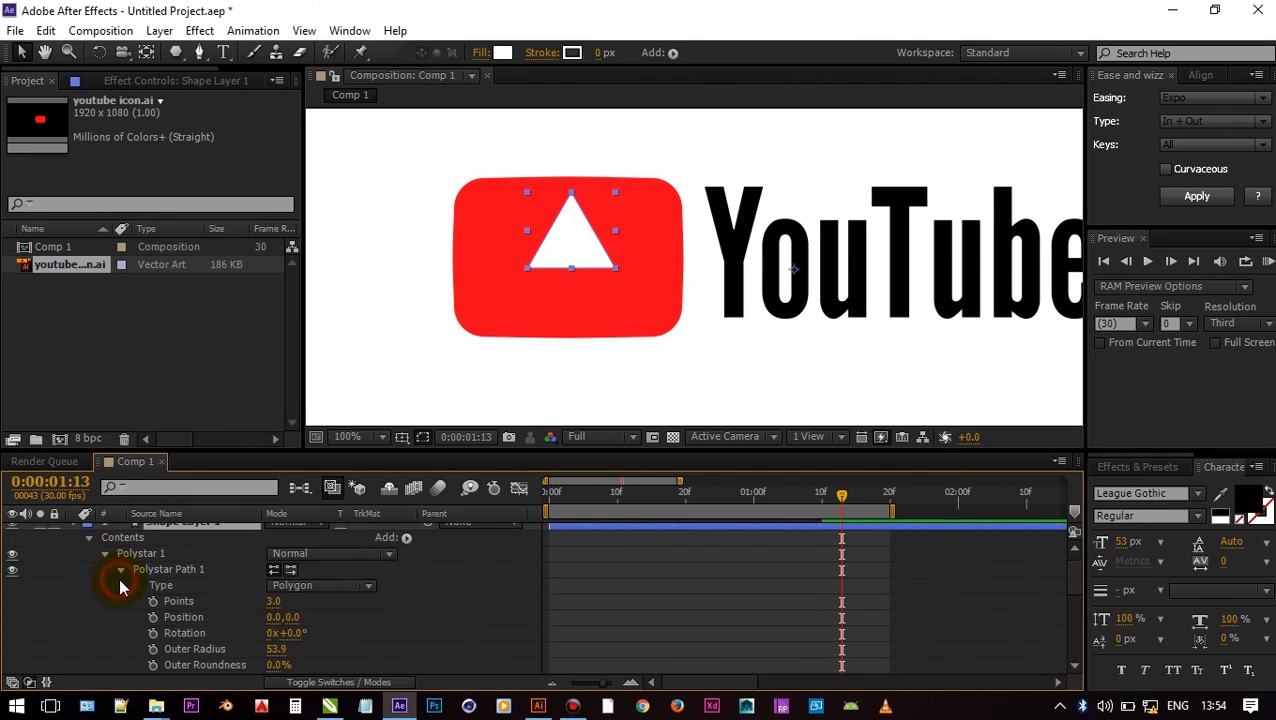
{"action": "left_click_drag", "start_coordinate": [290, 633], "coordinate": [464, 382]}
{"action": "left_click", "coordinate": [561, 276]}
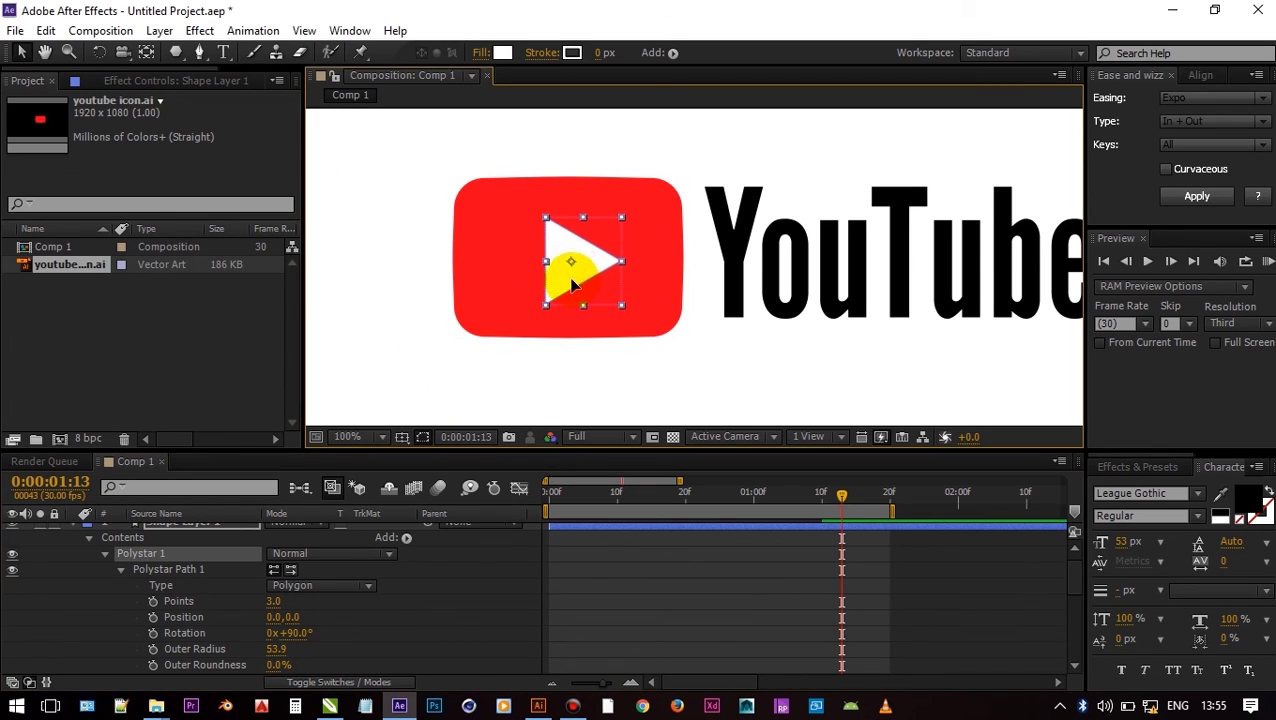
Rename the triangle's shape layer to "play" and parent it to the visible youtube icon Outlines layer.
{"action": "scroll", "coordinate": [447, 300], "scroll_direction": "down", "scroll_amount": 1}
{"action": "left_click_drag", "start_coordinate": [447, 303], "coordinate": [413, 305]}
{"action": "scroll", "coordinate": [77, 540], "scroll_direction": "up", "scroll_amount": 1}
{"action": "left_click", "coordinate": [73, 530]}
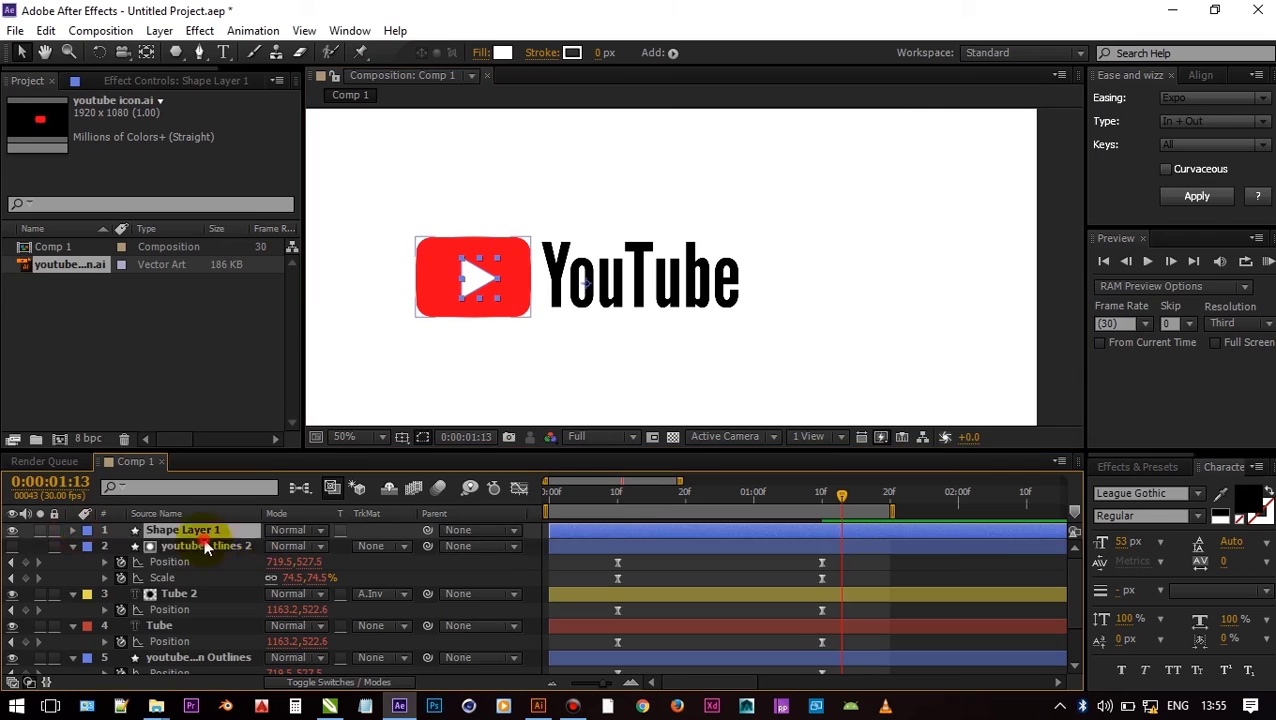
{"action": "left_click", "coordinate": [206, 545]}
{"action": "left_click", "coordinate": [246, 531]}
{"action": "type", "text": "play"}
{"action": "key", "text": "Return"}
{"action": "left_click_drag", "start_coordinate": [428, 530], "coordinate": [210, 603]}
Add an Opacity keyframe to the play layer at 0:00:00:26 and lower its value to 8%.
{"action": "left_click_drag", "start_coordinate": [628, 505], "coordinate": [726, 500]}
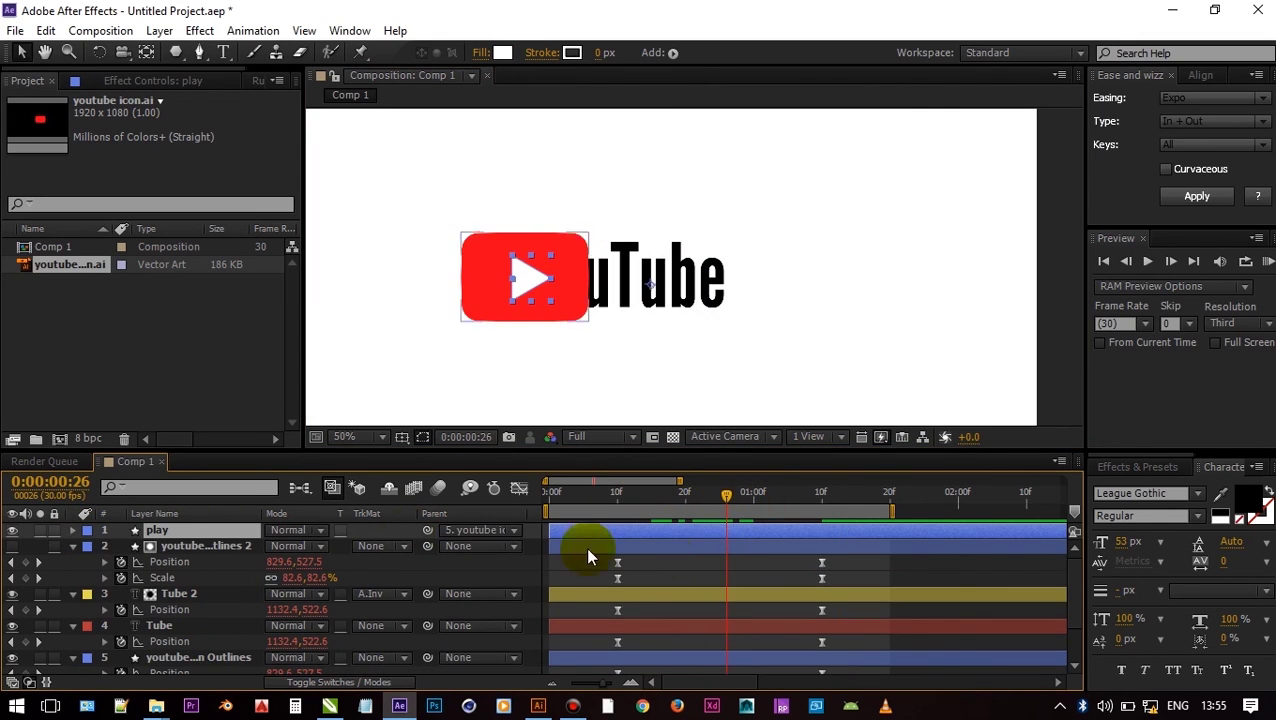
{"action": "key", "text": "t"}
{"action": "left_click", "coordinate": [120, 546]}
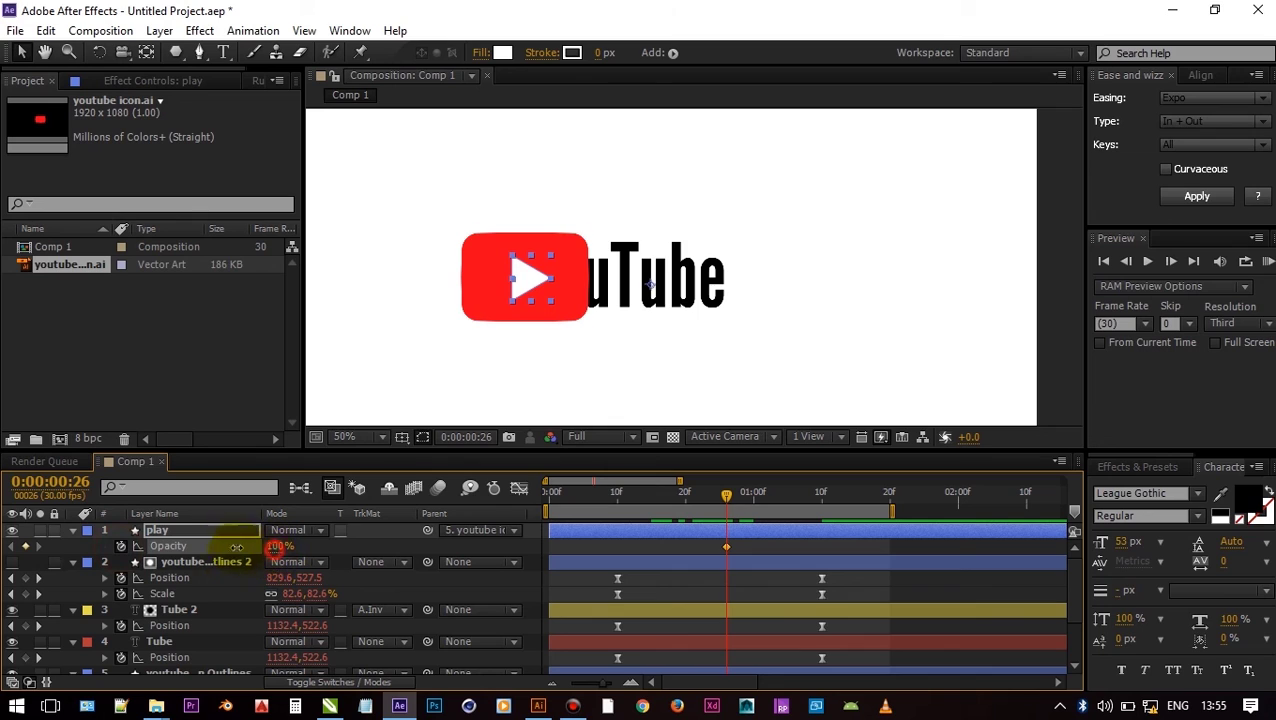
{"action": "left_click_drag", "start_coordinate": [236, 547], "coordinate": [168, 545]}
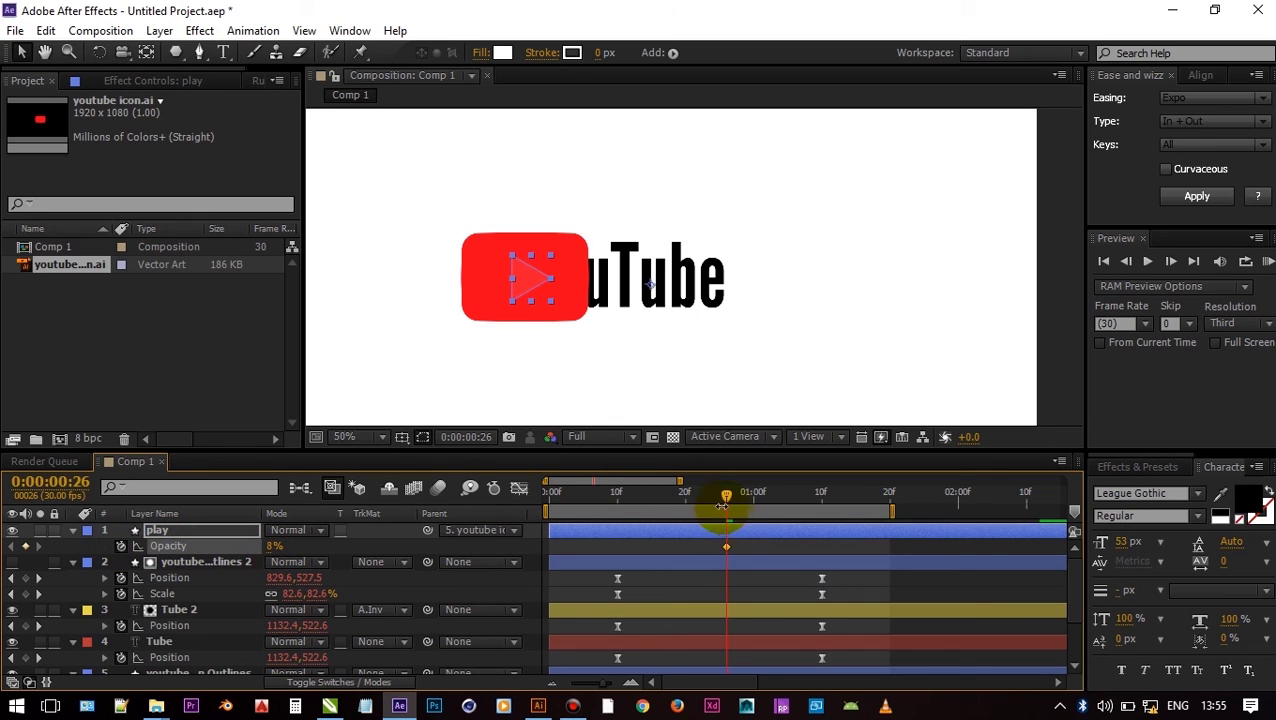